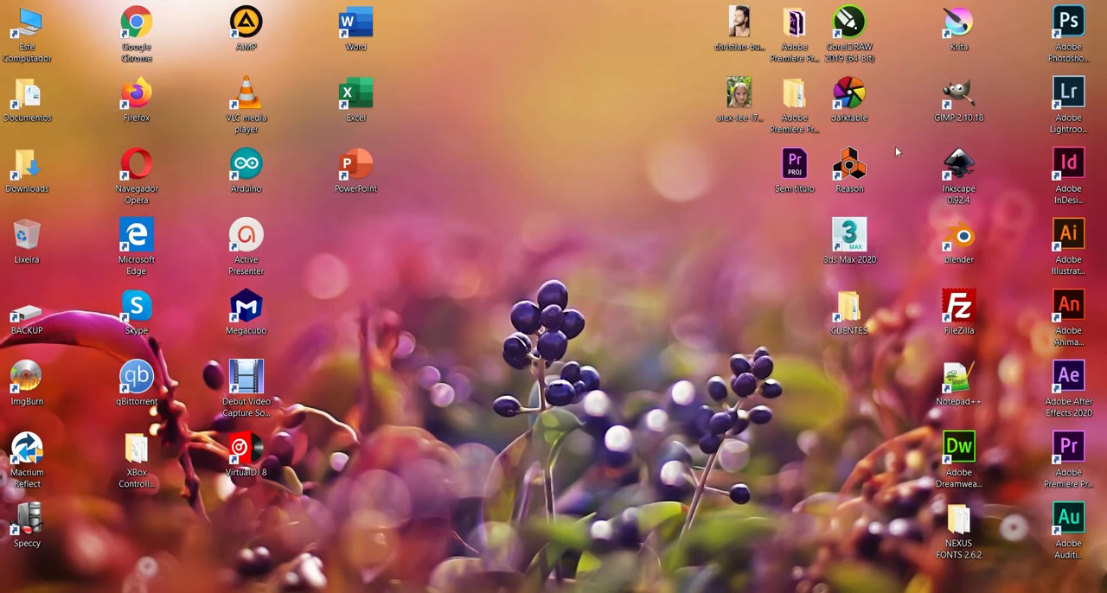
# Step: Open the woman's portrait JPG from the desktop in Photoshop
pyautogui.moveTo(739, 97); pyautogui.dragTo(493, 308)
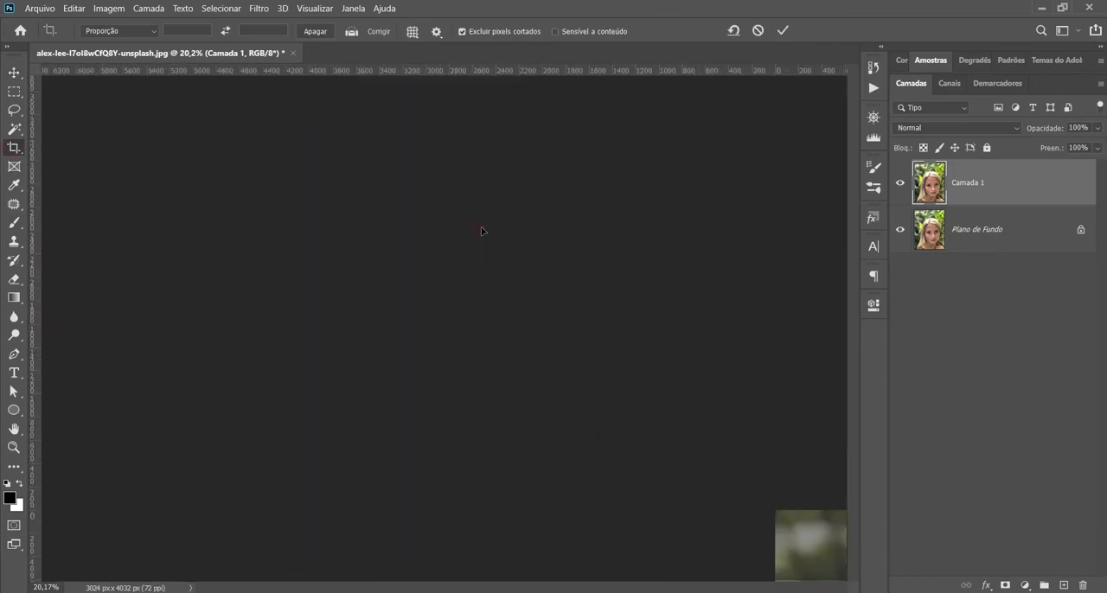
# Step: Remove the small spots on the cheeks and lower face with the Spot Healing Brush at size 90
pyautogui.press('j')
pyautogui.scroll(-4, 380, 257)
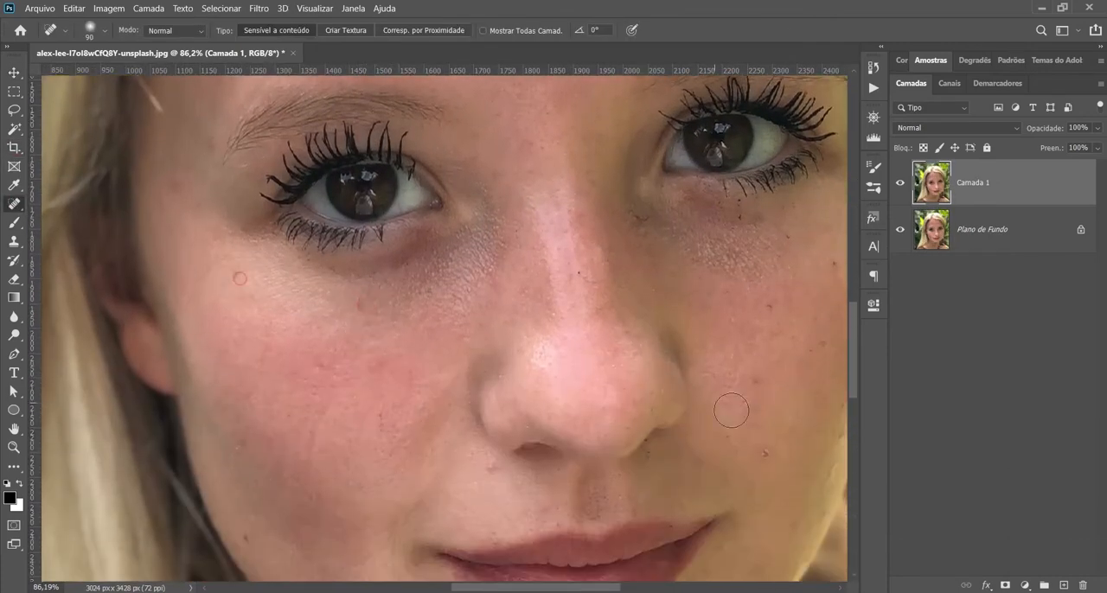
pyautogui.click(753, 384)
pyautogui.scroll(-2, 799, 328)
pyautogui.hscroll(3, 799, 328)
pyautogui.click(483, 503)
pyautogui.hscroll(-3, 483, 503)
pyautogui.scroll(8, 346, 389)
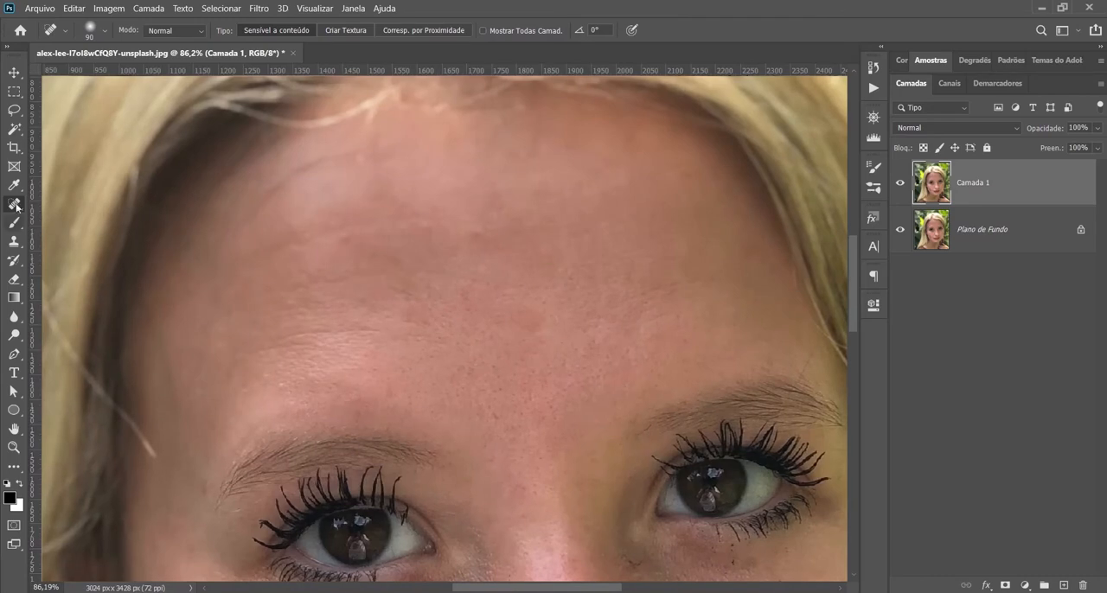
# Step: Patch the blemishes on the forehead with nearby clean skin using the Patch tool in Normal mode
pyautogui.rightClick(15, 207)
pyautogui.click(104, 232)
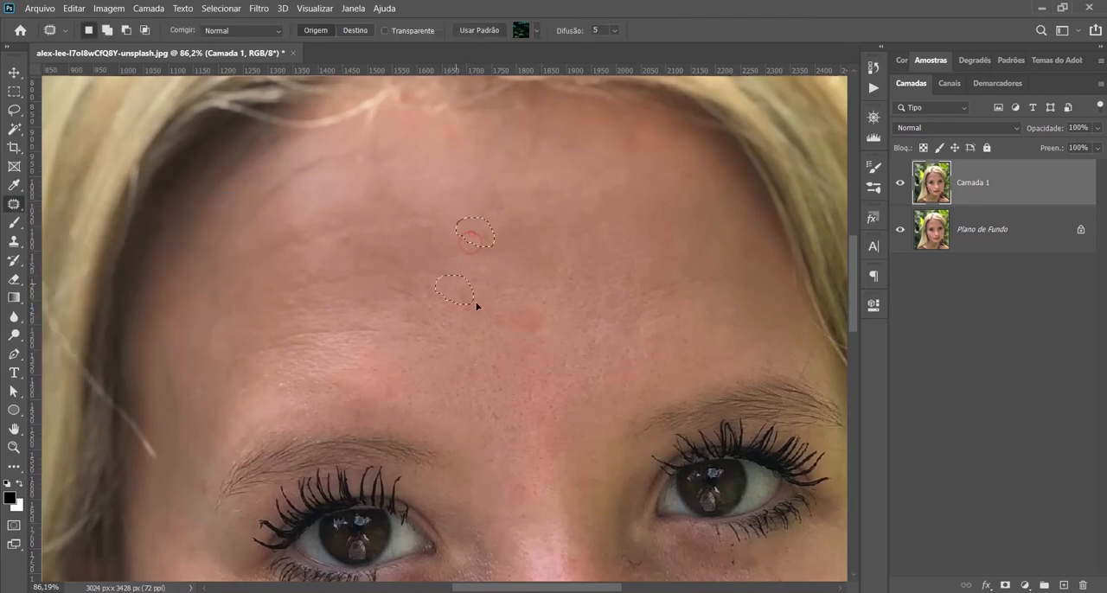
pyautogui.scroll(-8, 434, 262)
pyautogui.moveTo(397, 194); pyautogui.dragTo(403, 172)
pyautogui.moveTo(521, 247); pyautogui.dragTo(523, 249)
pyautogui.moveTo(530, 258); pyautogui.dragTo(565, 265)
# Step: Patch the uneven skin beside the mouth corner and the remaining facial blemishes with cleaner skin
pyautogui.moveTo(268, 320); pyautogui.dragTo(305, 389)
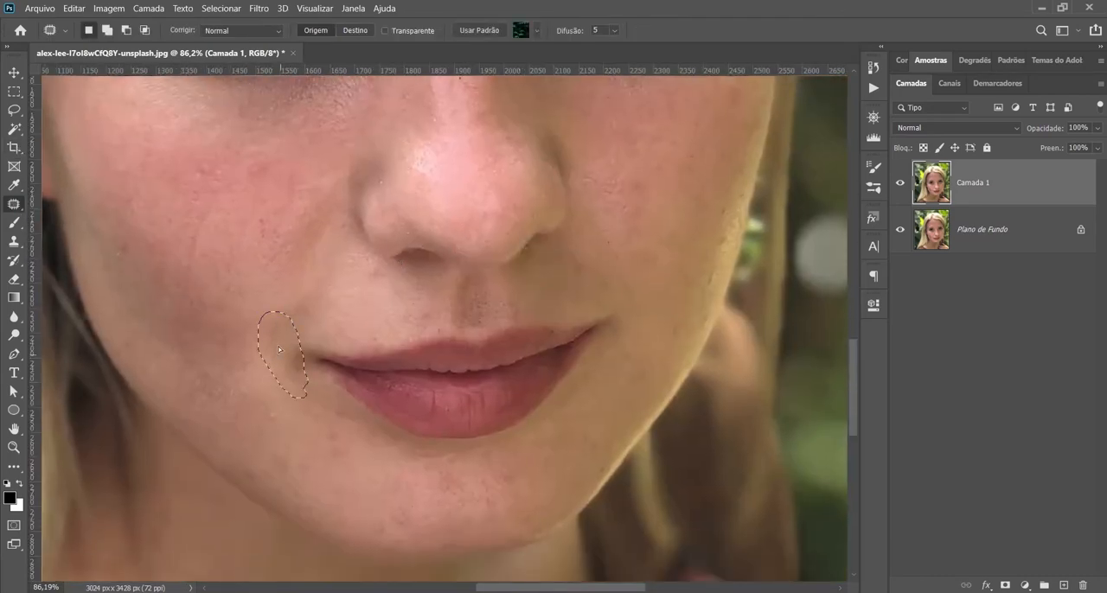
pyautogui.moveTo(286, 338); pyautogui.dragTo(250, 224)
pyautogui.moveTo(504, 451)
pyautogui.mouseDown()
pyautogui.moveTo(462, 508)
pyautogui.moveTo(571, 588)
pyautogui.mouseUp()
pyautogui.moveTo(411, 322)
pyautogui.mouseDown()
pyautogui.moveTo(474, 234)
pyautogui.moveTo(245, 277)
pyautogui.moveTo(407, 322)
pyautogui.mouseUp()
pyautogui.moveTo(372, 285); pyautogui.dragTo(346, 449)
pyautogui.scroll(-3, 359, 354)
pyautogui.moveTo(397, 254)
pyautogui.mouseDown()
pyautogui.moveTo(397, 187)
pyautogui.moveTo(402, 256)
pyautogui.mouseUp()
pyautogui.scroll(-2, 450, 255)
pyautogui.moveTo(417, 298)
pyautogui.mouseDown()
pyautogui.moveTo(489, 99)
pyautogui.moveTo(519, 112)
pyautogui.mouseUp()
pyautogui.hotkey('ctrl', 'd')
pyautogui.moveTo(360, 328)
pyautogui.mouseDown()
pyautogui.moveTo(359, 305)
pyautogui.moveTo(360, 328)
pyautogui.mouseUp()
pyautogui.moveTo(360, 317); pyautogui.dragTo(328, 308)
pyautogui.hotkey('ctrl', 'd')
pyautogui.moveTo(529, 304); pyautogui.dragTo(525, 301)
pyautogui.moveTo(538, 285); pyautogui.dragTo(430, 149)
pyautogui.hotkey('ctrl', 'd')
pyautogui.scroll(-2, 538, 300)
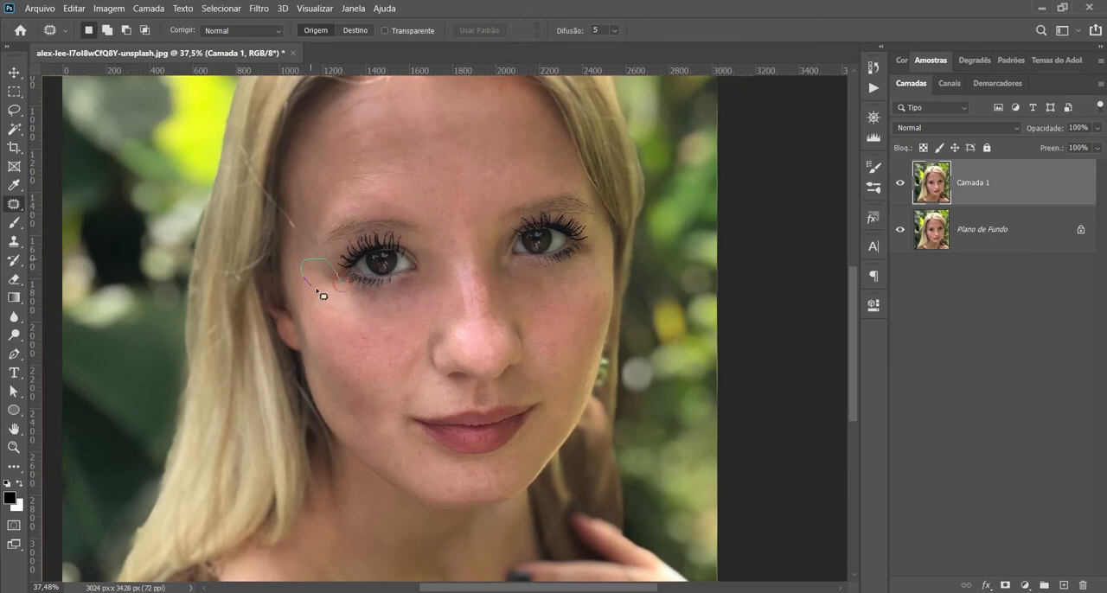
# Step: Brighten both eyes with the Dodge tool on midtones at 50% exposure, using a 200 px brush
pyautogui.press('o')
pyautogui.scroll(4, 376, 280)
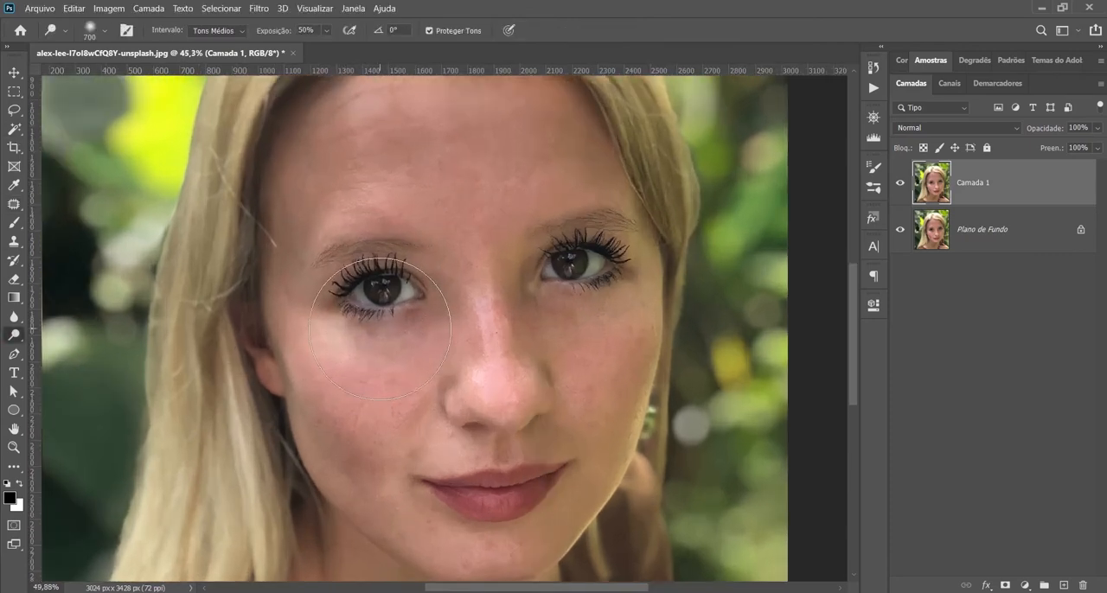
pyautogui.press('[')
pyautogui.press('[')
pyautogui.press('[')
pyautogui.press('[')
pyautogui.press('[')
pyautogui.press('[')
pyautogui.click(385, 287)
pyautogui.click(633, 256)
pyautogui.hotkey('ctrl', '0')
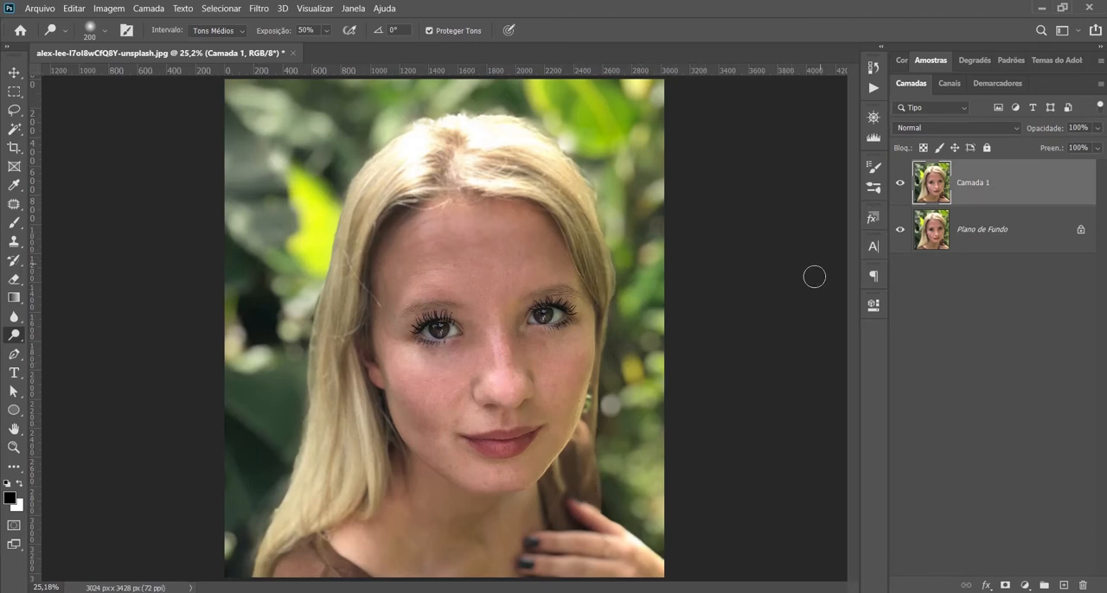
# Step: Compare the retouched portrait with the original by toggling the visibility of Camada 1
pyautogui.click(900, 184)
pyautogui.click(902, 185)
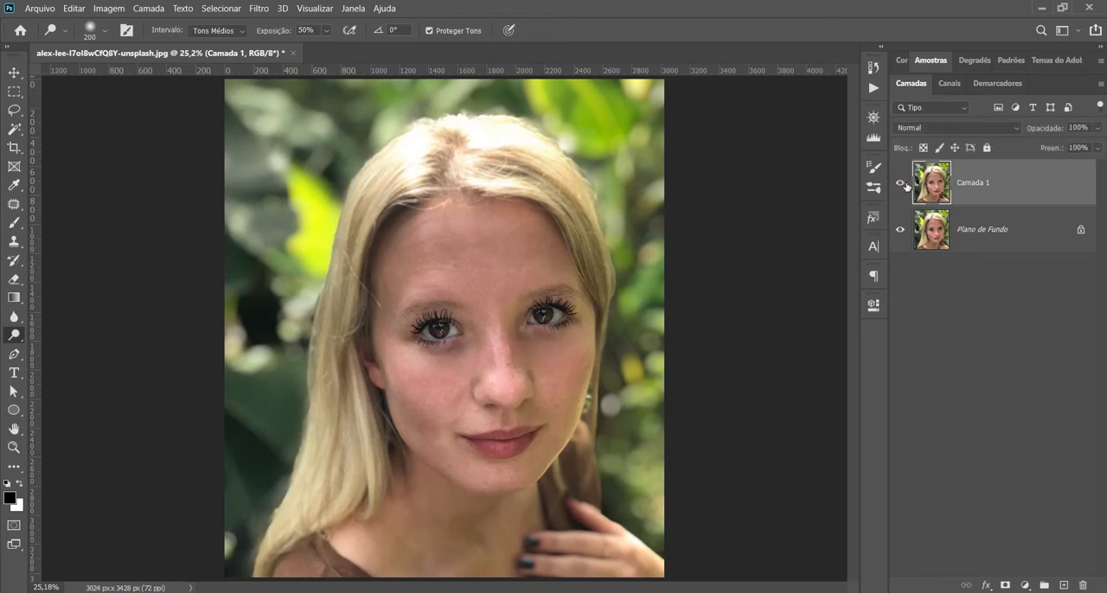
pyautogui.click(902, 185)
pyautogui.click(904, 188)
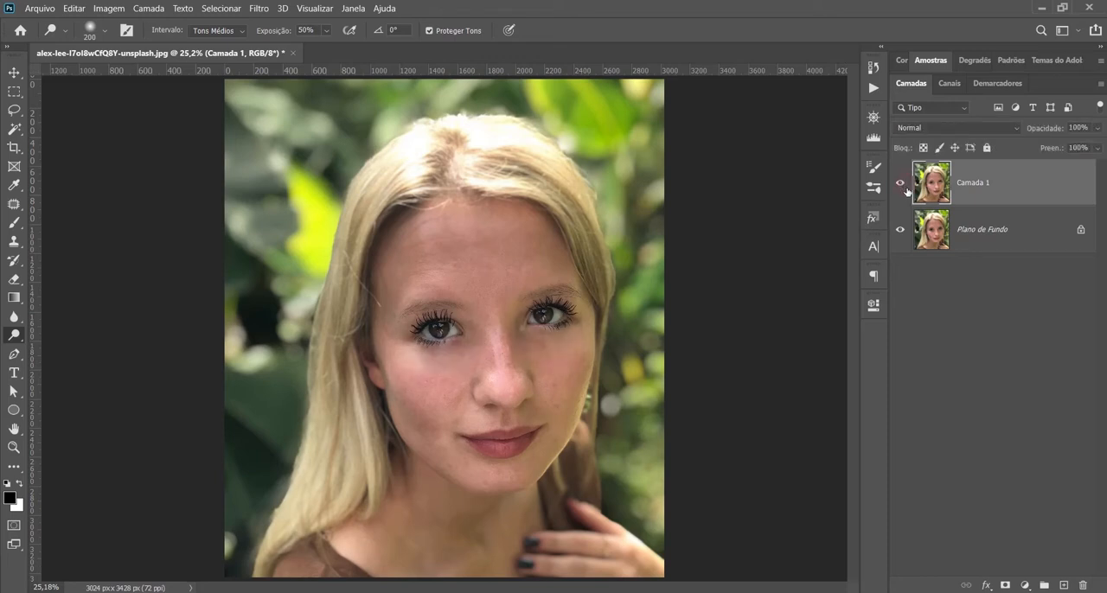
pyautogui.click(906, 191)
pyautogui.click(906, 192)
# Step: Rename the retouched layer Camada 1 as TRATAMENTO INICIAL
pyautogui.doubleClick(973, 185)
pyautogui.write('TRATAMENTO 1')
pyautogui.write('NICIAL')
pyautogui.click(1020, 324)
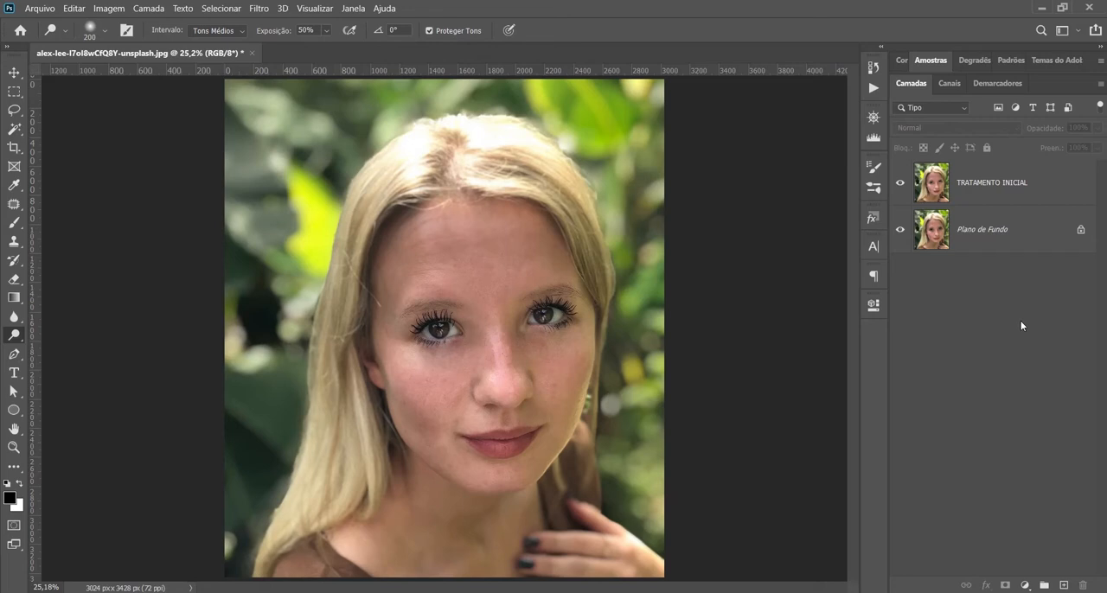
# Step: Duplicate the TRATAMENTO INICIAL layer and rename the copy as BAIXA FREQUENCIA
pyautogui.click(1024, 192)
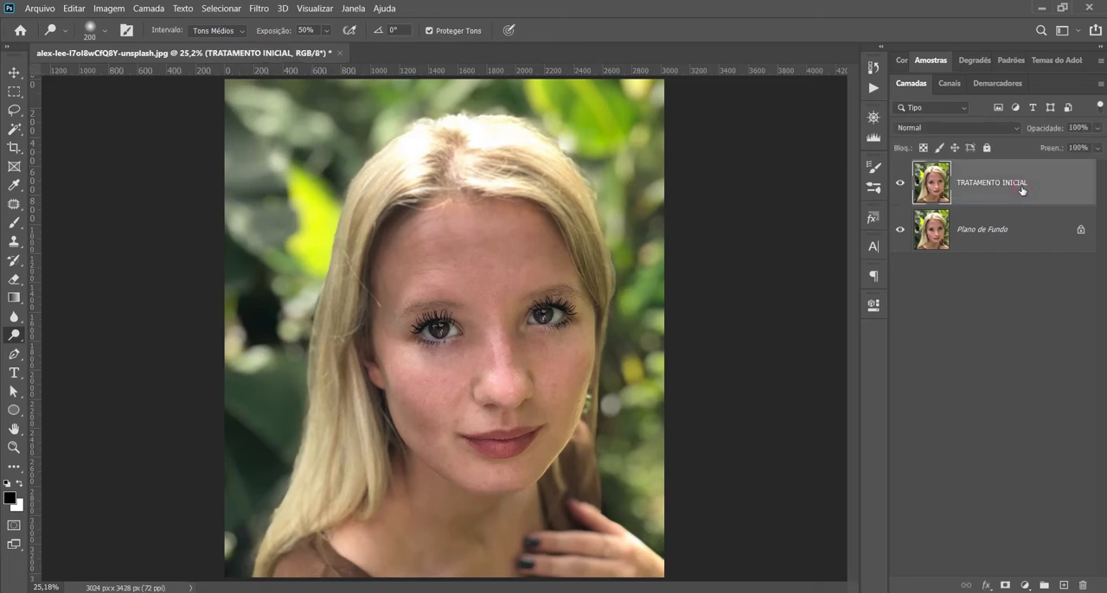
pyautogui.hotkey('ctrl', 'j')
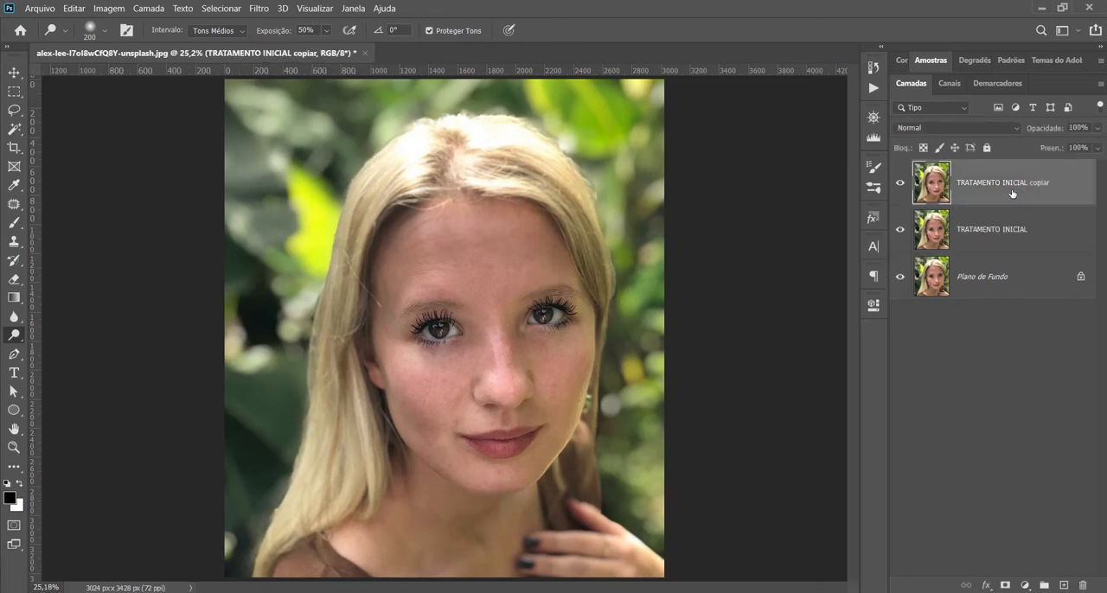
pyautogui.doubleClick(1005, 183)
pyautogui.write('BAIXA FREQUÊNCIA')
pyautogui.press('Return')
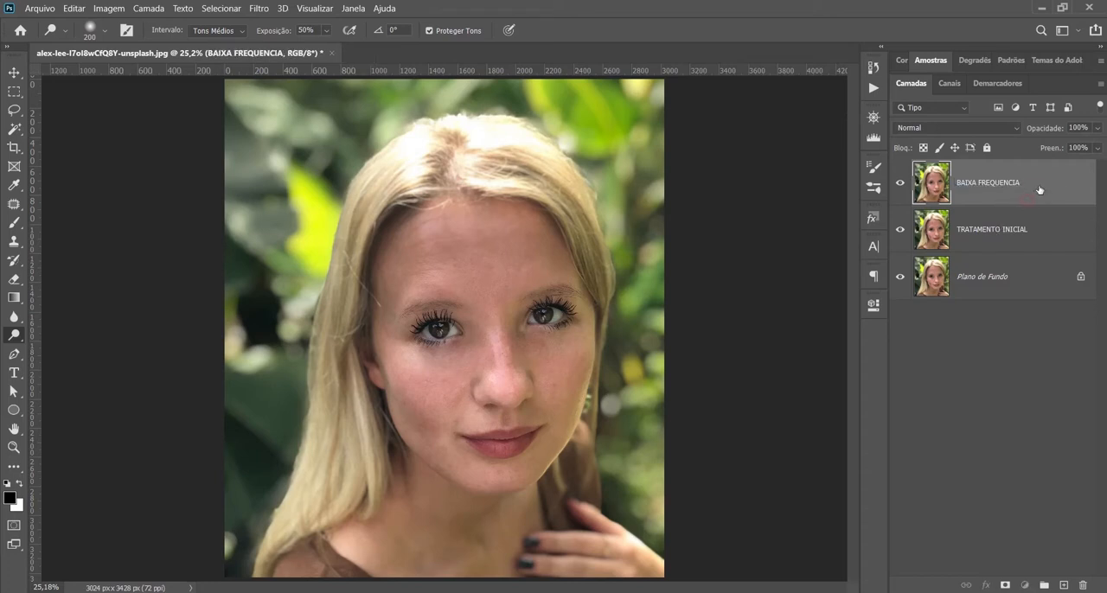
# Step: Duplicate the BAIXA FREQUENCIA layer and rename the copy as ALTA FREQUENCIA
pyautogui.hotkey('ctrl', 'j')
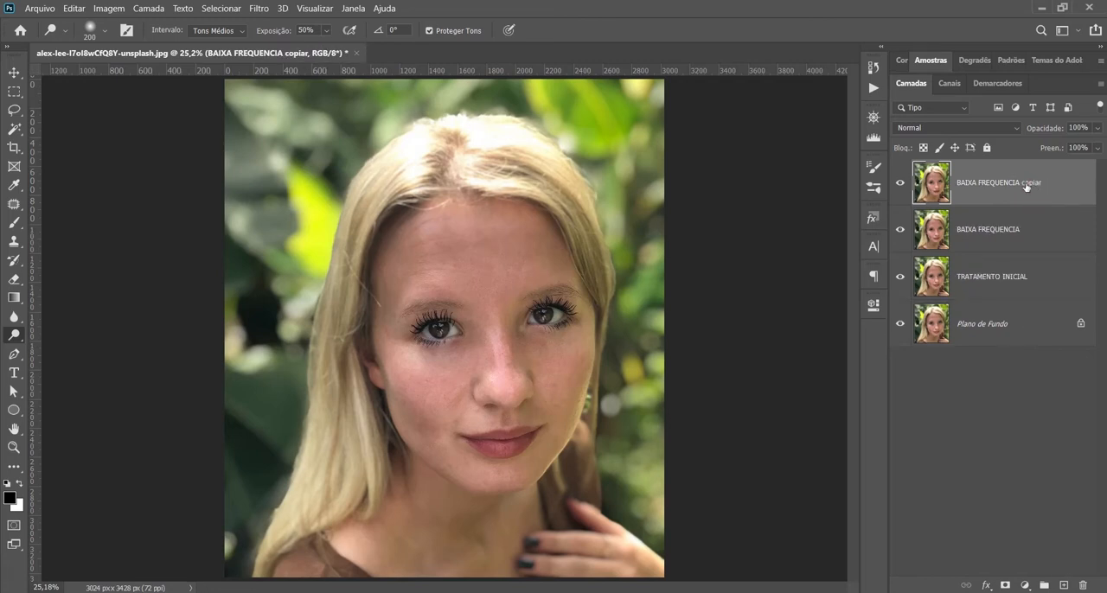
pyautogui.doubleClick(1026, 184)
pyautogui.write('ALTA FREQUENCIA')
pyautogui.click(1037, 258)
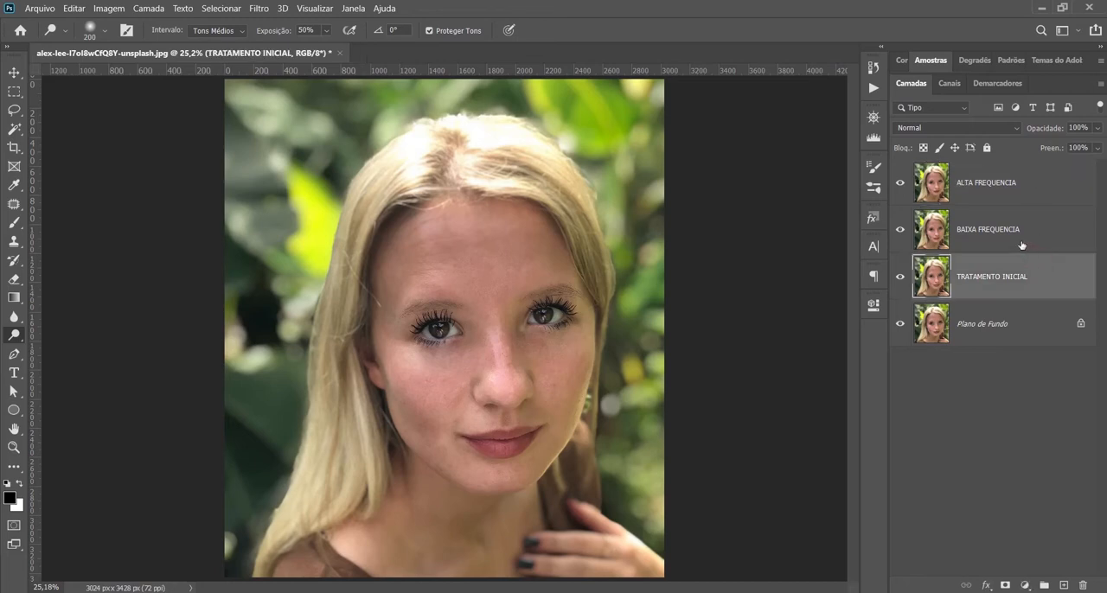
pyautogui.click(1020, 238)
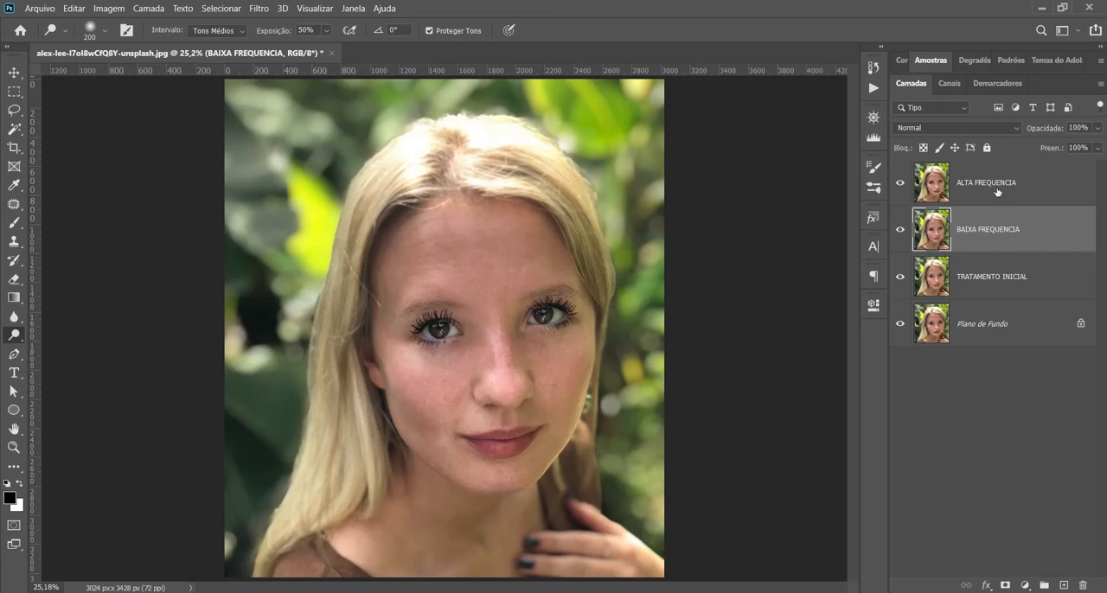
pyautogui.click(996, 192)
pyautogui.click(992, 230)
pyautogui.click(259, 10)
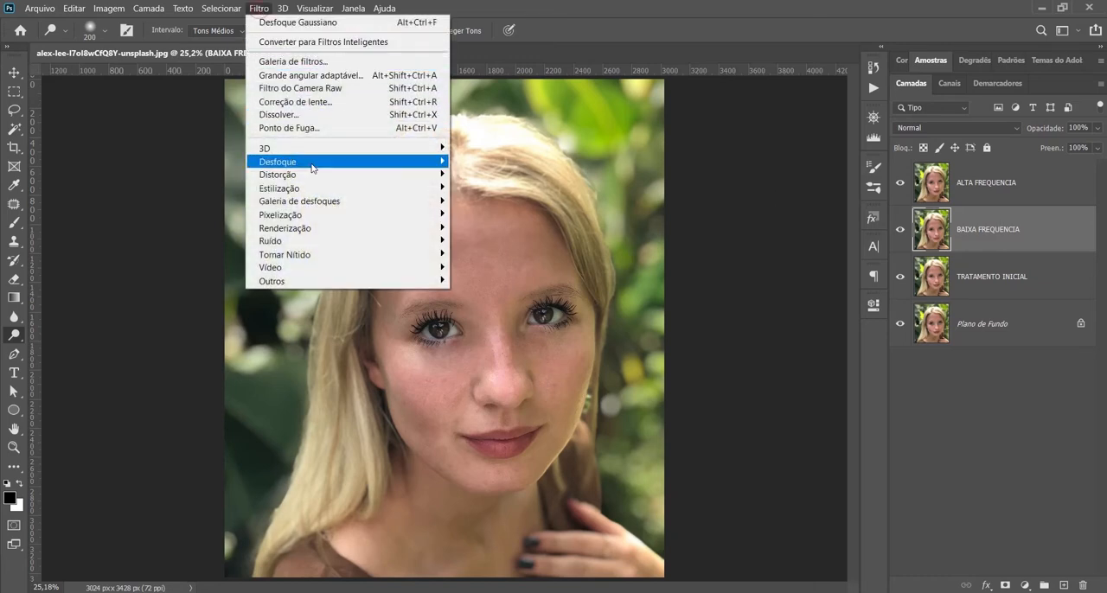
pyautogui.moveTo(311, 168)
pyautogui.click(501, 241)
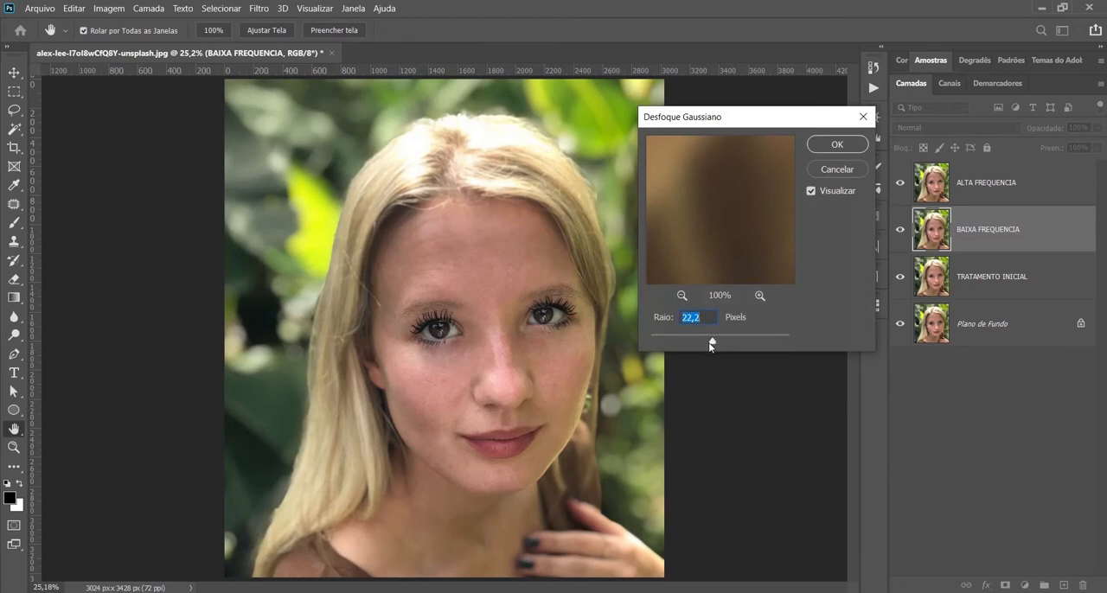
pyautogui.click(837, 172)
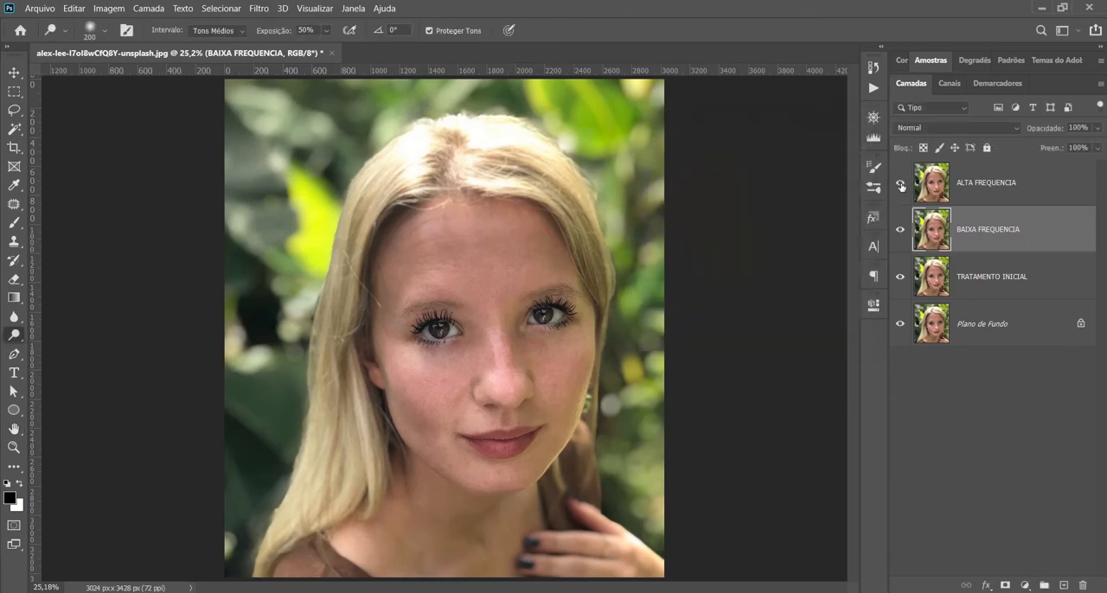
# Step: Hide the ALTA FREQUENCIA layer
pyautogui.click(900, 186)
pyautogui.click(259, 8)
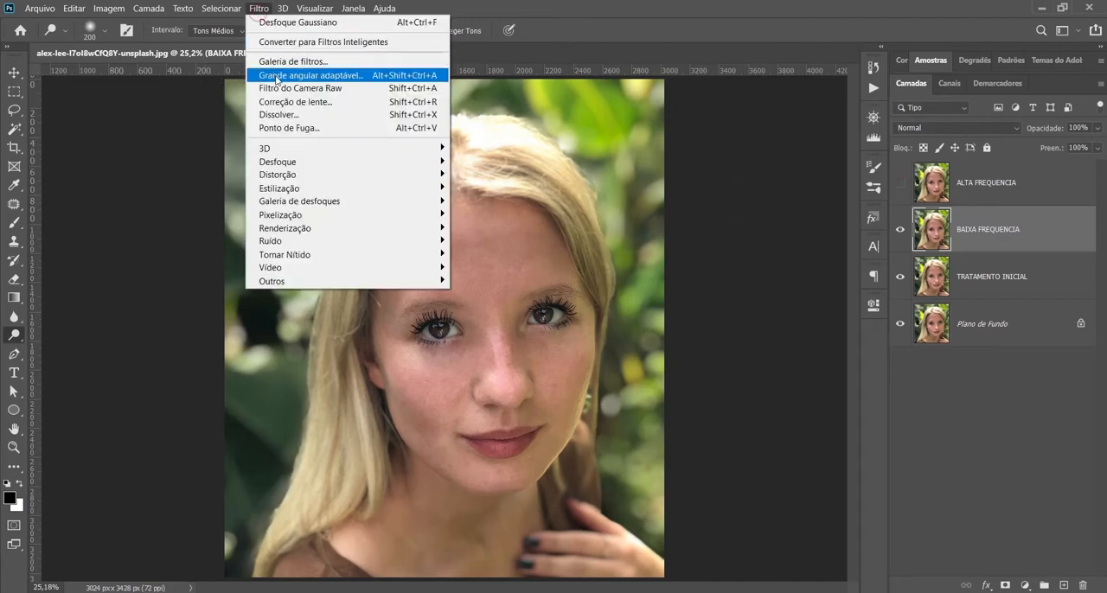
pyautogui.moveTo(289, 162)
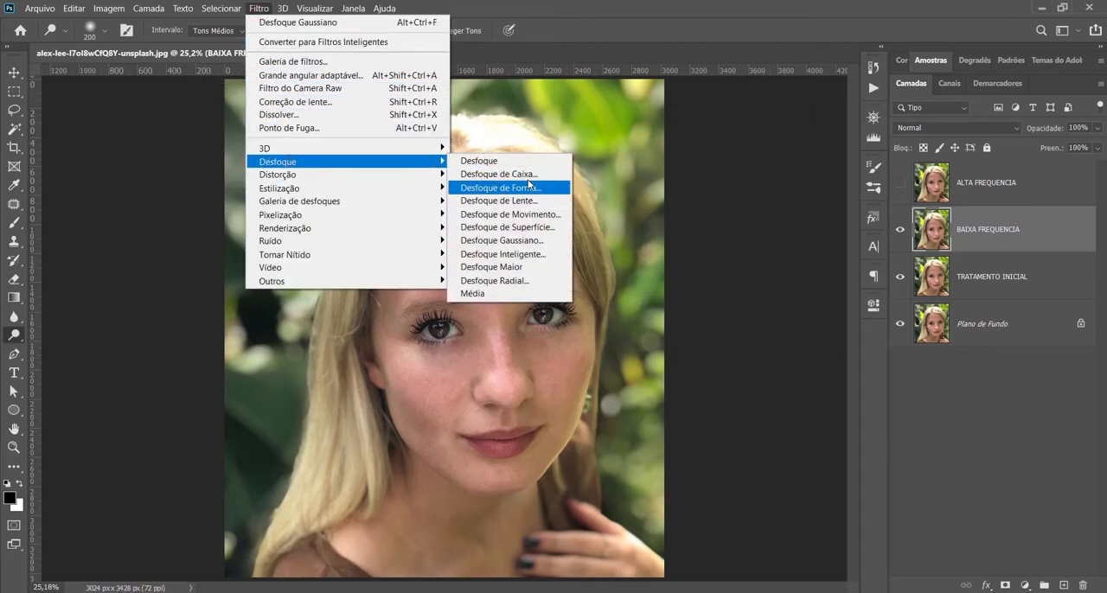
pyautogui.click(520, 243)
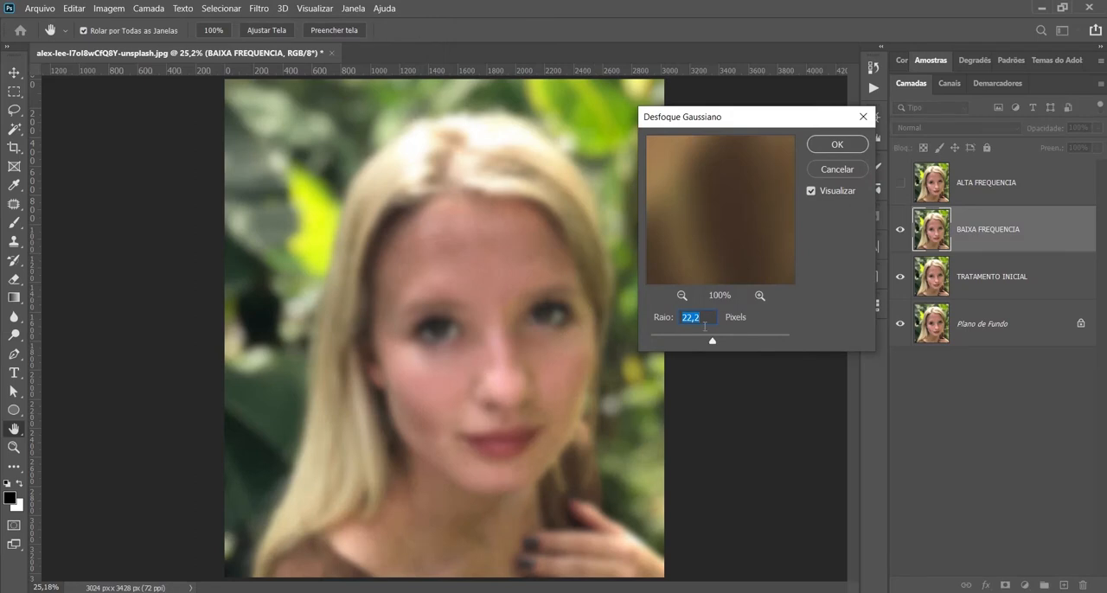
pyautogui.moveTo(709, 343); pyautogui.dragTo(688, 343)
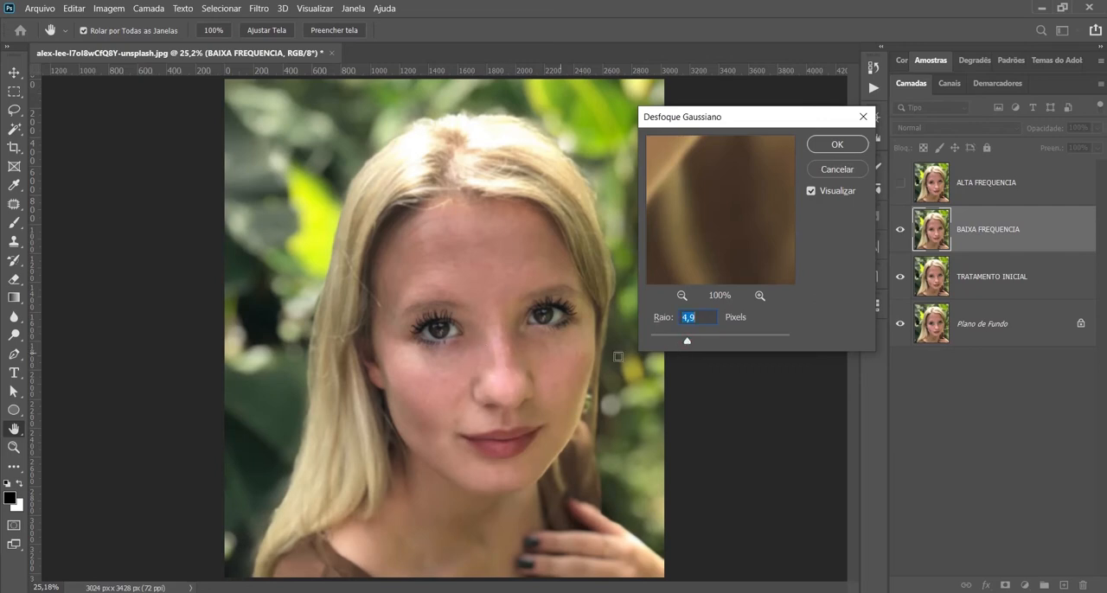
pyautogui.moveTo(688, 340); pyautogui.dragTo(685, 343)
pyautogui.click(837, 176)
# Step: Apply a Gaussian Blur with a 6.0 pixel radius to the BAIXA FREQUENCIA layer, then show the ALTA FREQUENCIA layer again
pyautogui.scroll(4, 420, 419)
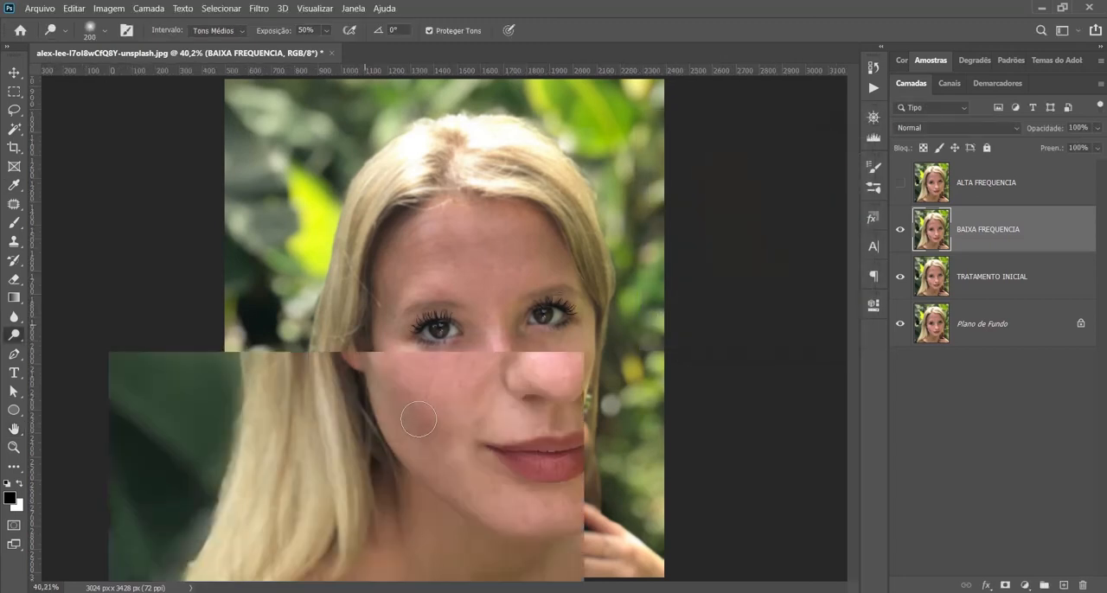
pyautogui.scroll(1, 425, 417)
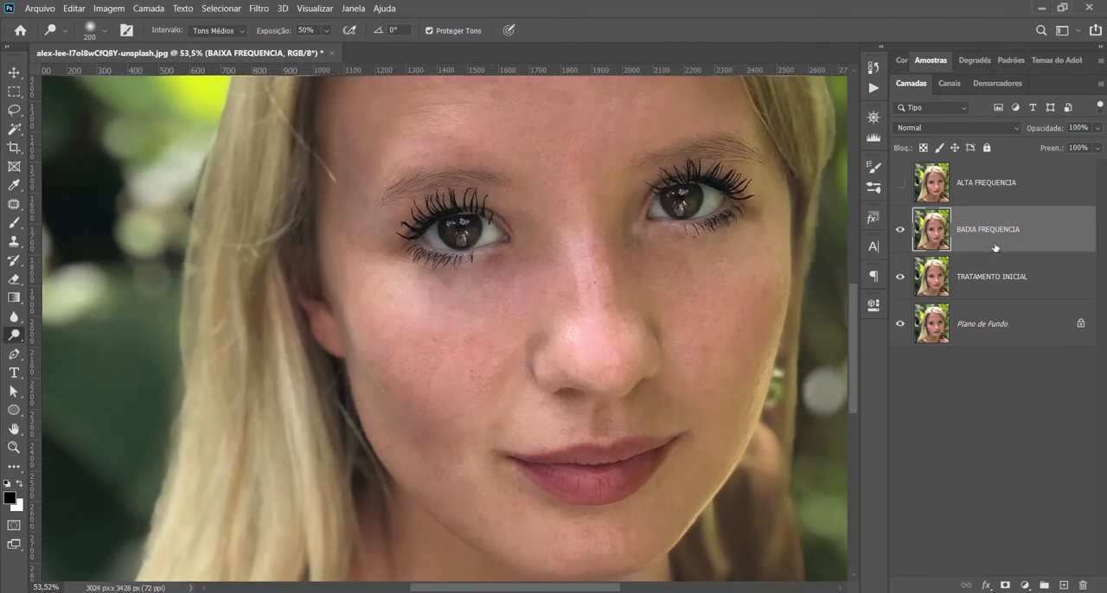
pyautogui.click(257, 10)
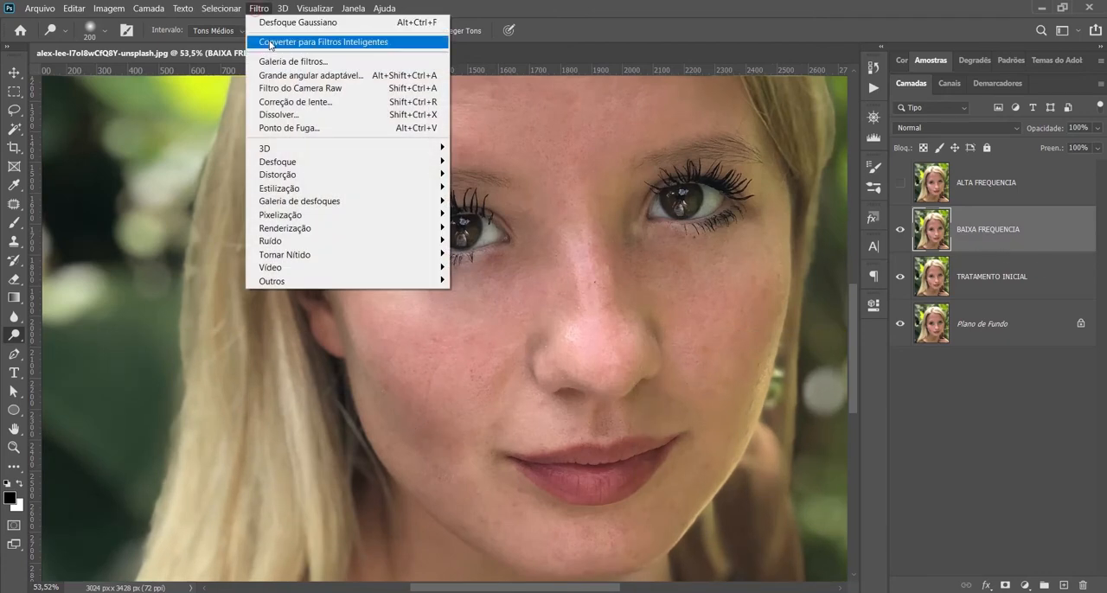
pyautogui.moveTo(287, 162)
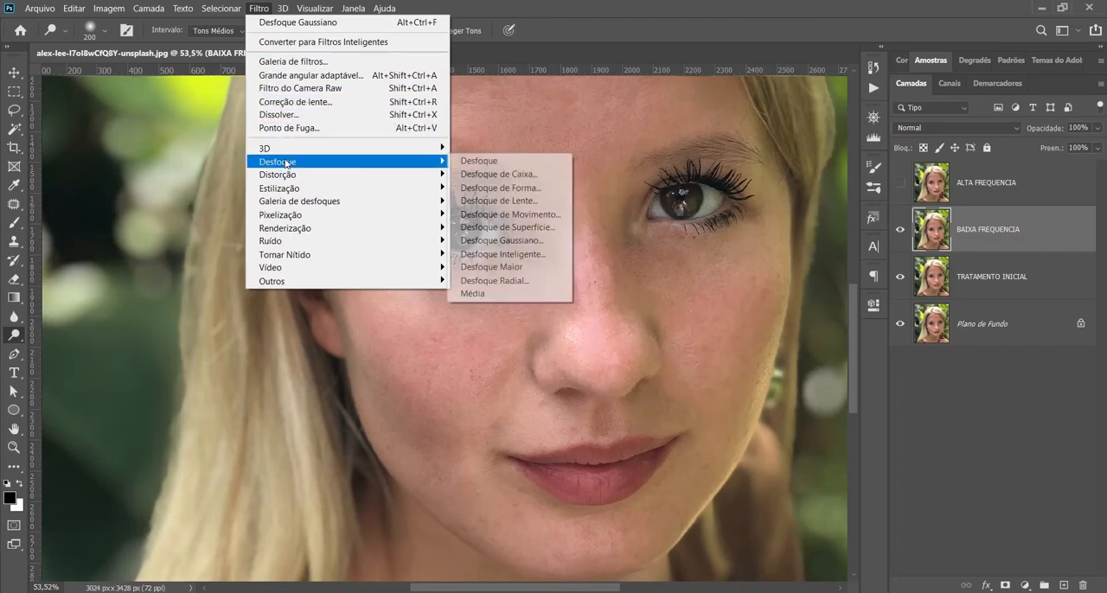
pyautogui.click(523, 248)
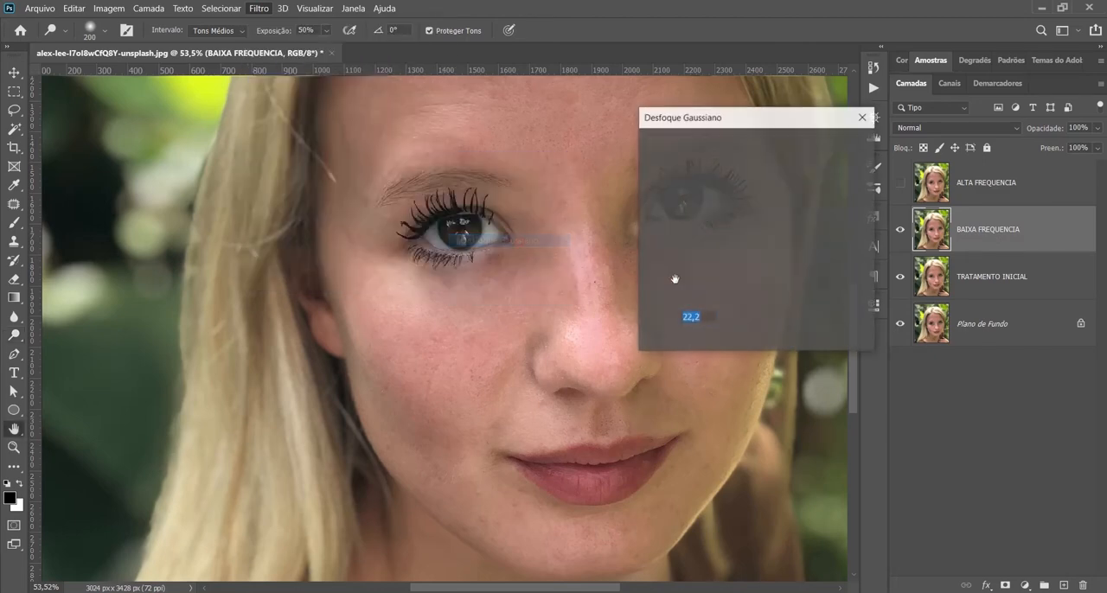
pyautogui.moveTo(697, 337); pyautogui.dragTo(691, 340)
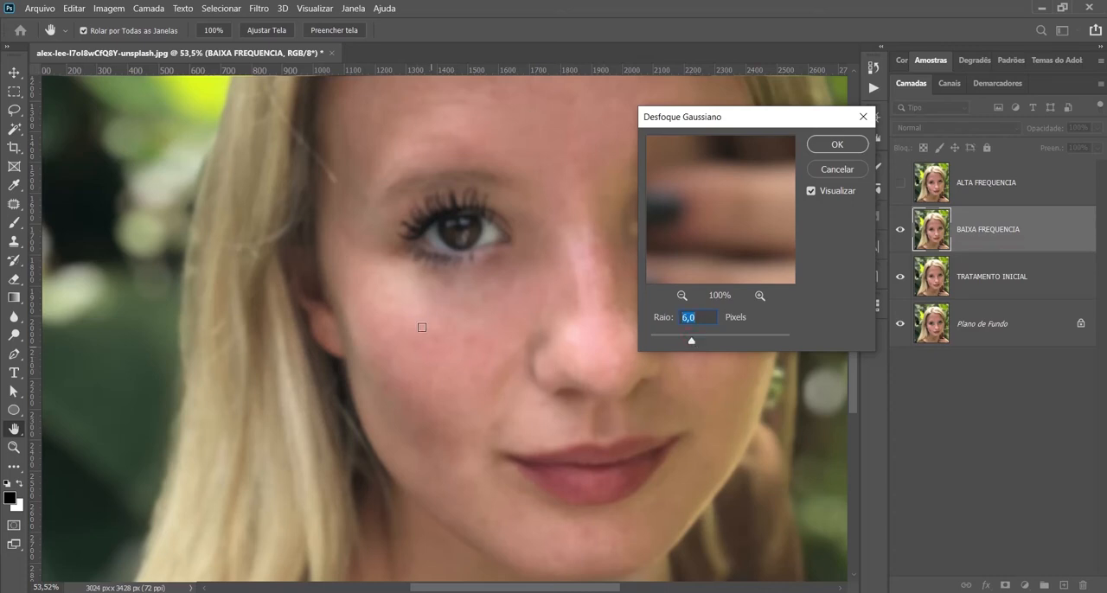
pyautogui.click(836, 144)
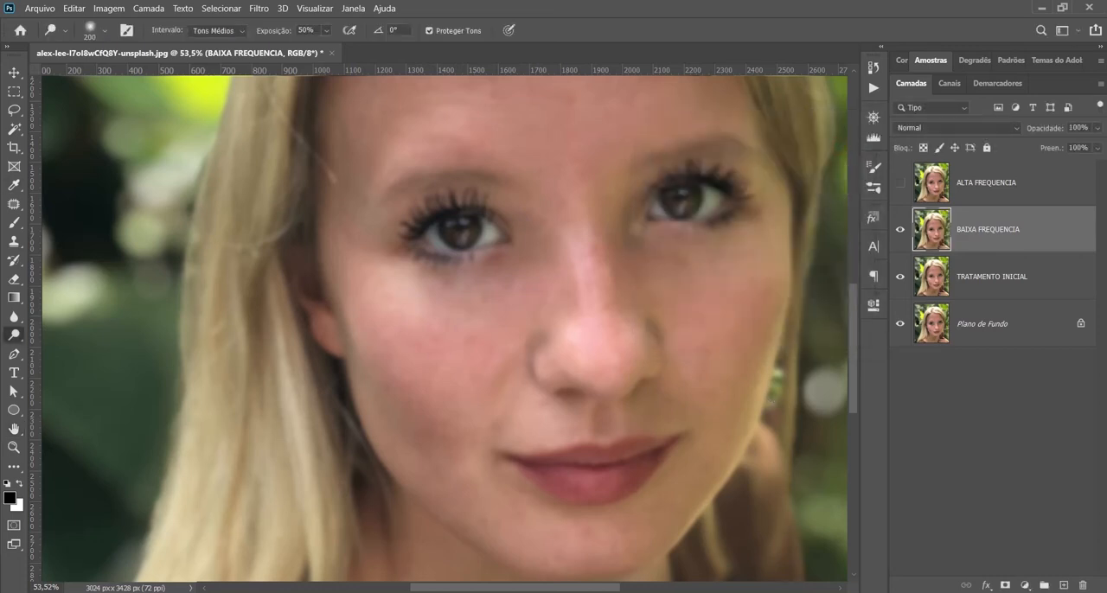
pyautogui.click(900, 183)
# Step: Apply the BAIXA FREQUENCIA layer to the ALTA FREQUENCIA layer with Apply Image, using Subtrair blending, scale 2 and offset 128
pyautogui.click(1003, 190)
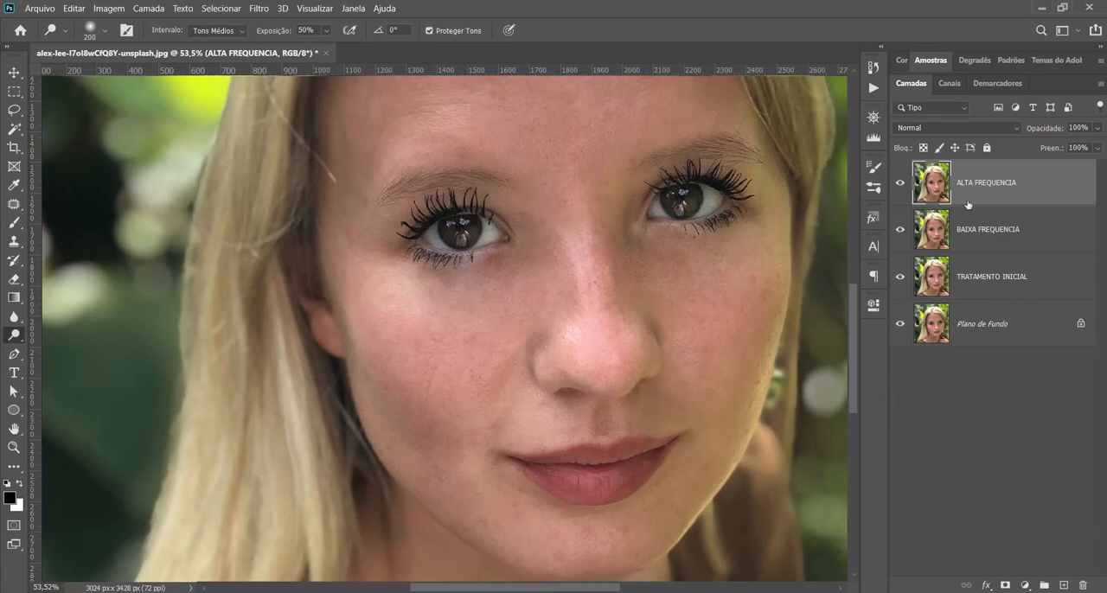
pyautogui.click(973, 232)
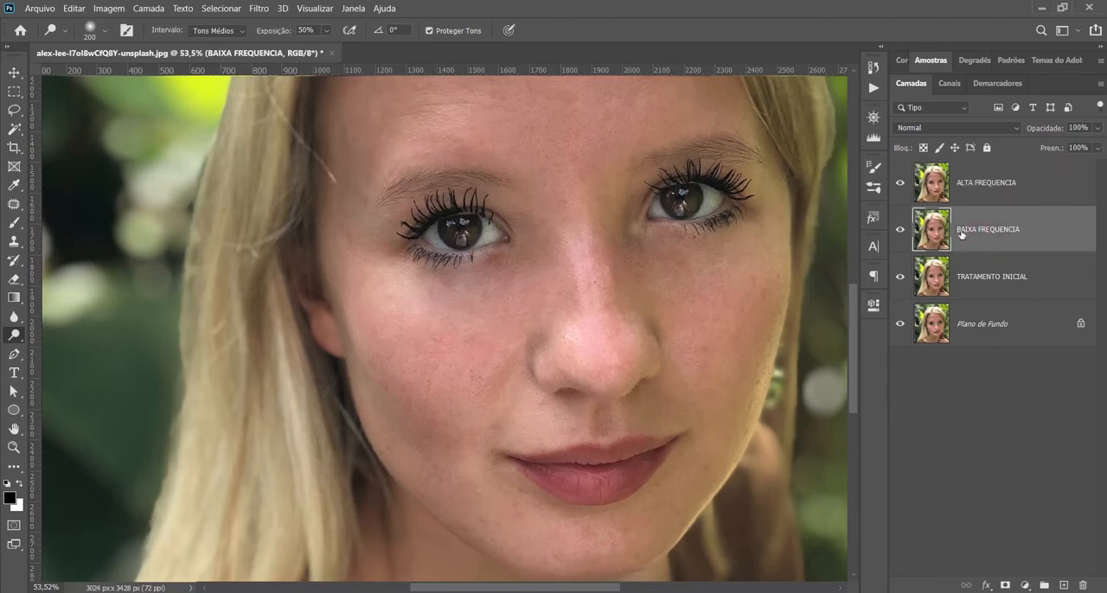
pyautogui.click(988, 191)
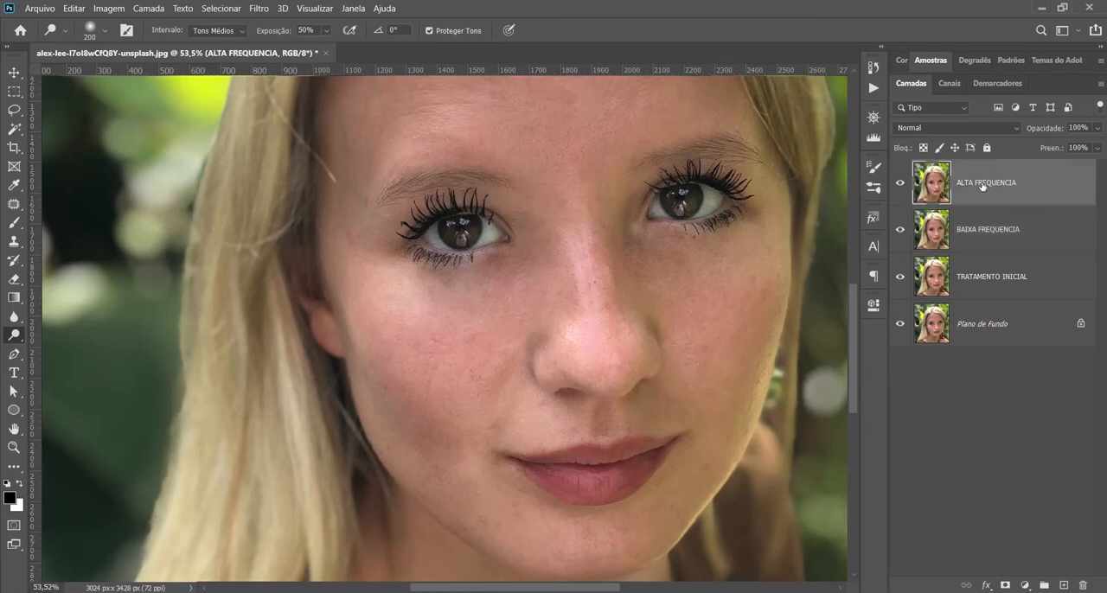
pyautogui.click(115, 9)
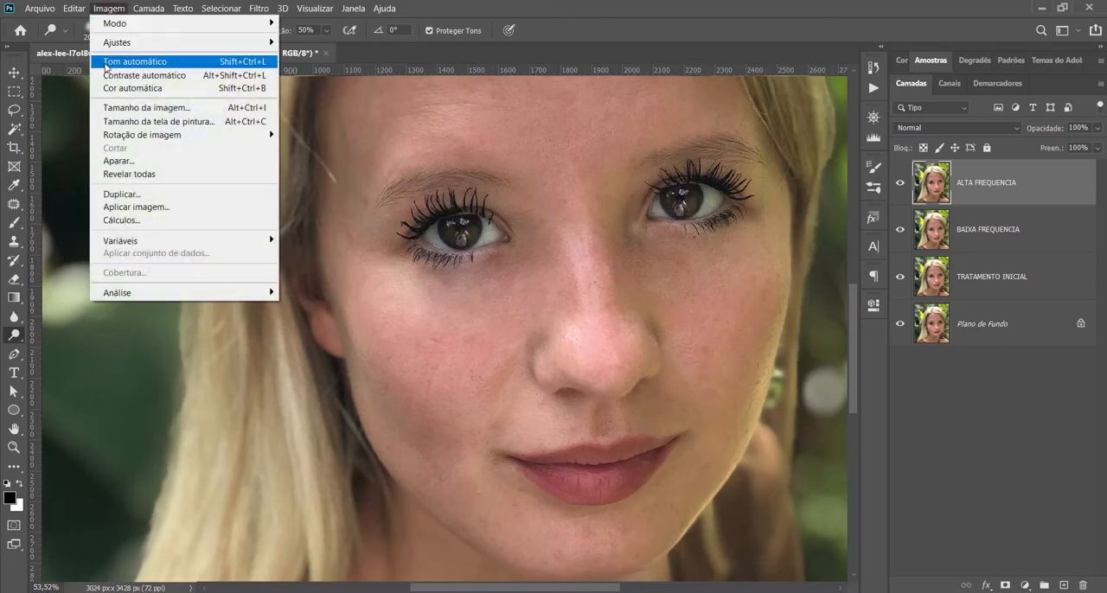
pyautogui.click(127, 211)
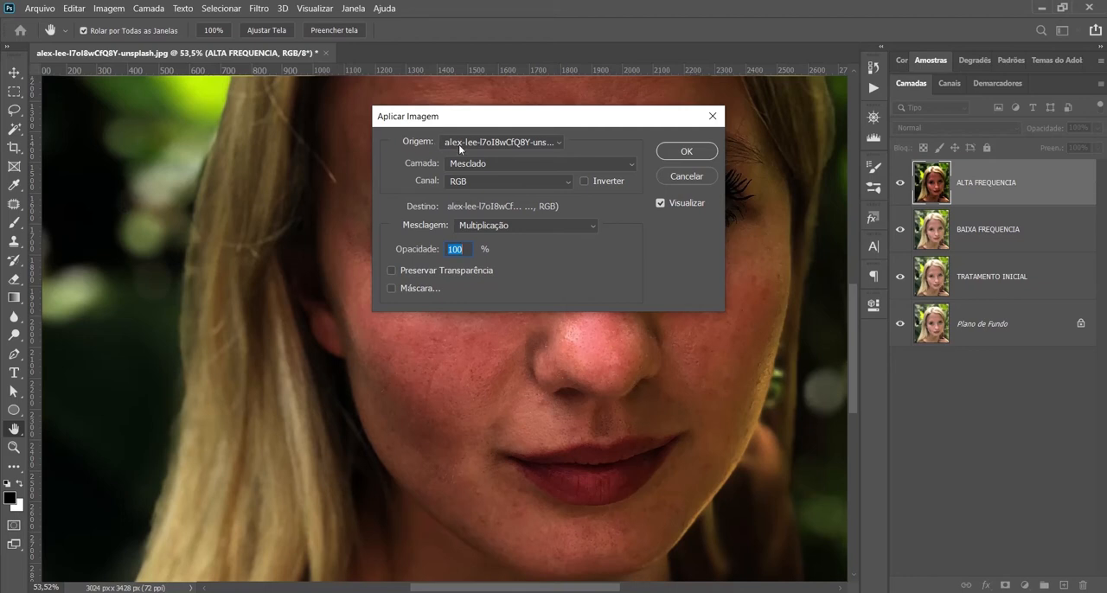
pyautogui.click(488, 167)
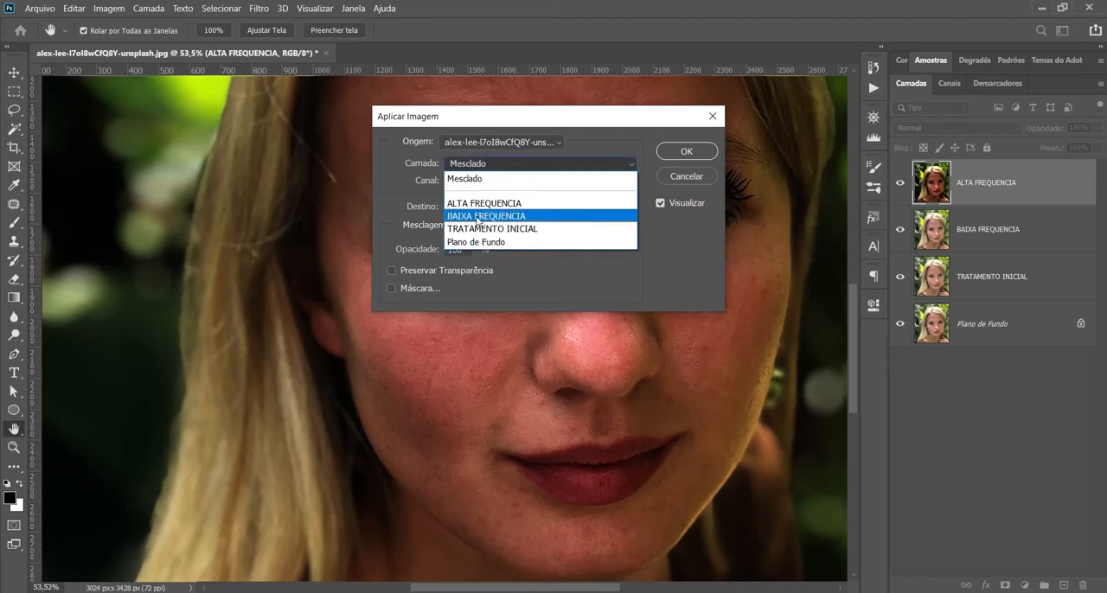
pyautogui.click(478, 217)
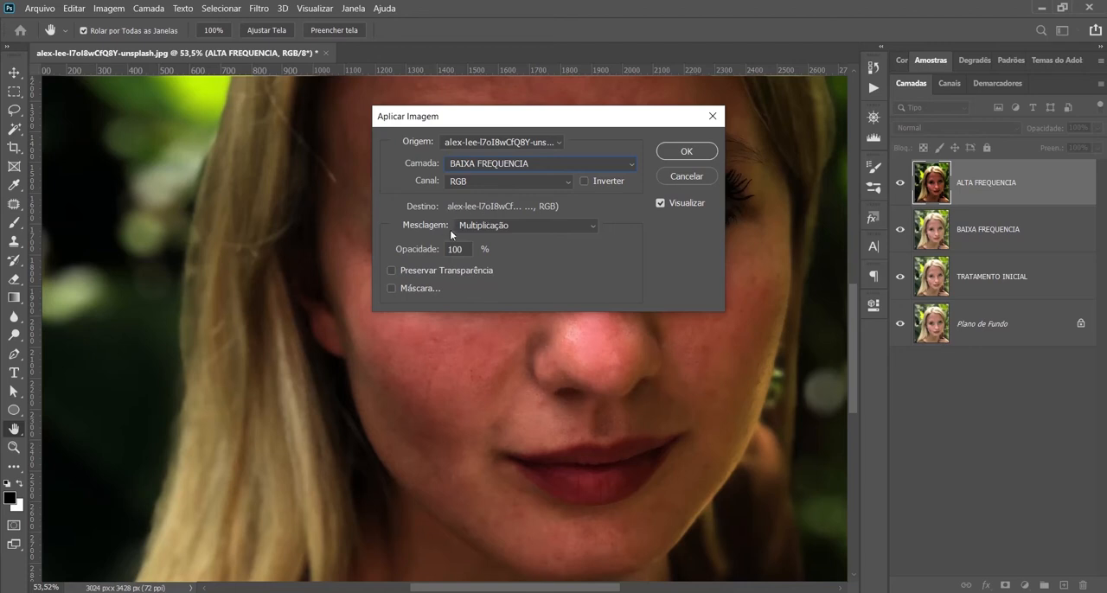
pyautogui.click(497, 227)
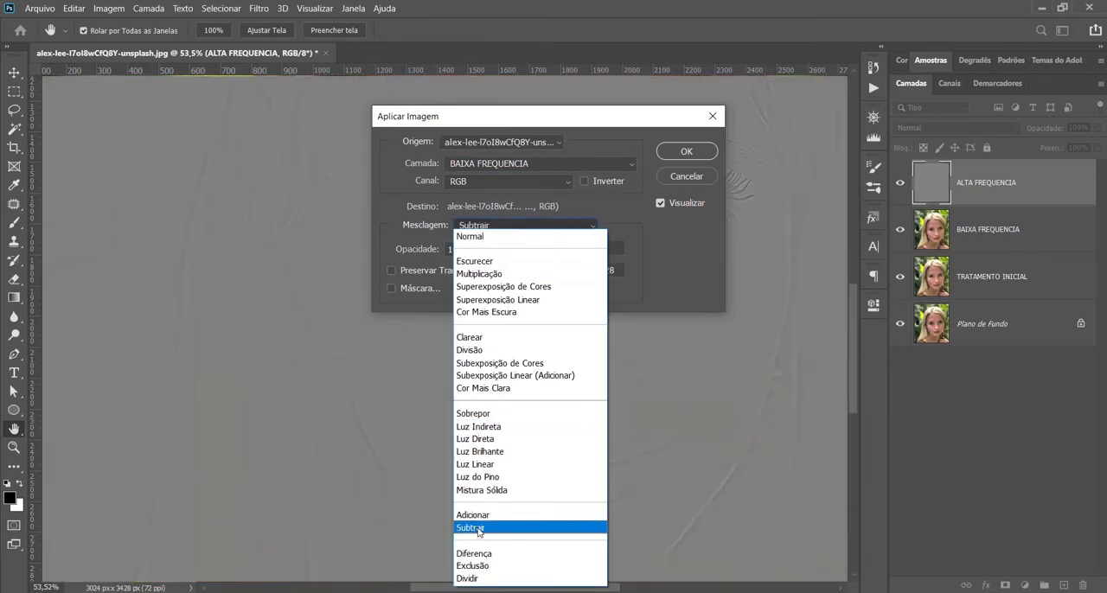
pyautogui.click(477, 528)
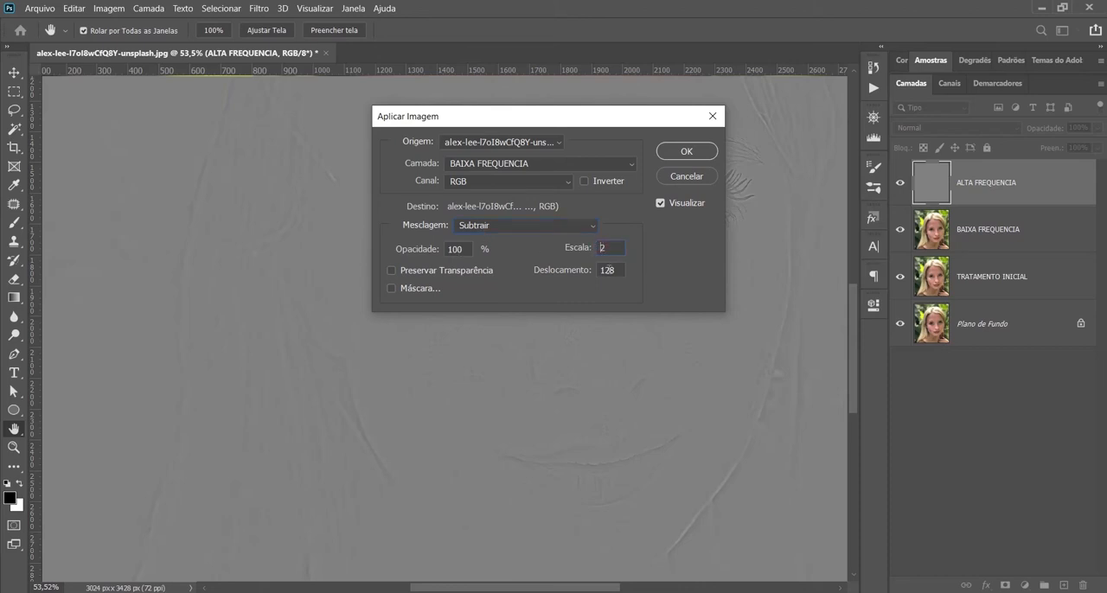
pyautogui.moveTo(619, 271); pyautogui.dragTo(597, 273)
pyautogui.click(688, 151)
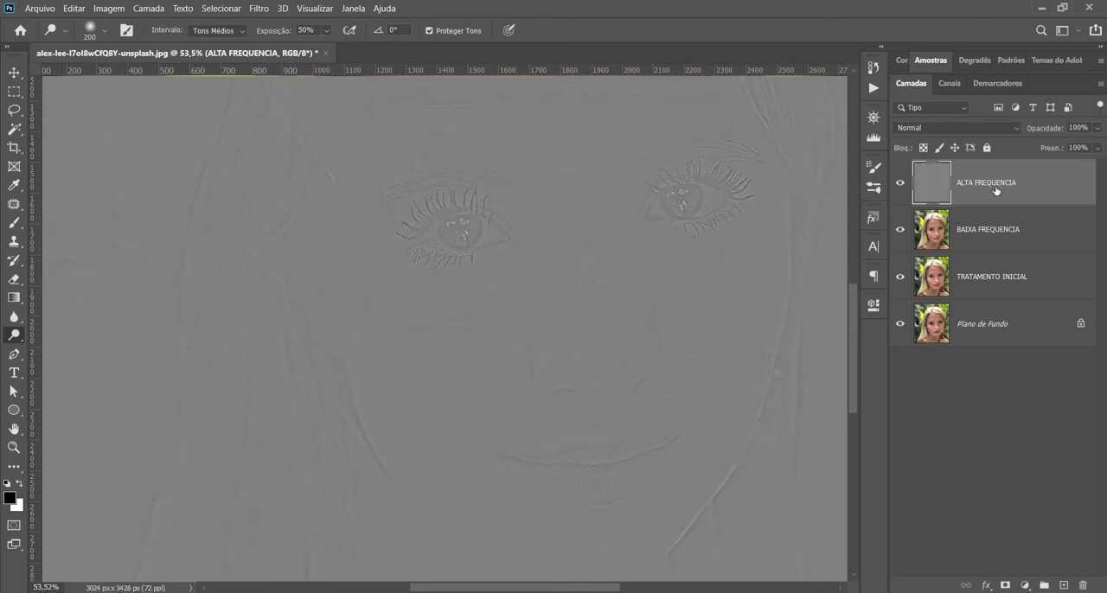
# Step: Set the ALTA FREQUENCIA layer's blend mode to Luz Linear and fit the whole portrait in view
pyautogui.click(1015, 130)
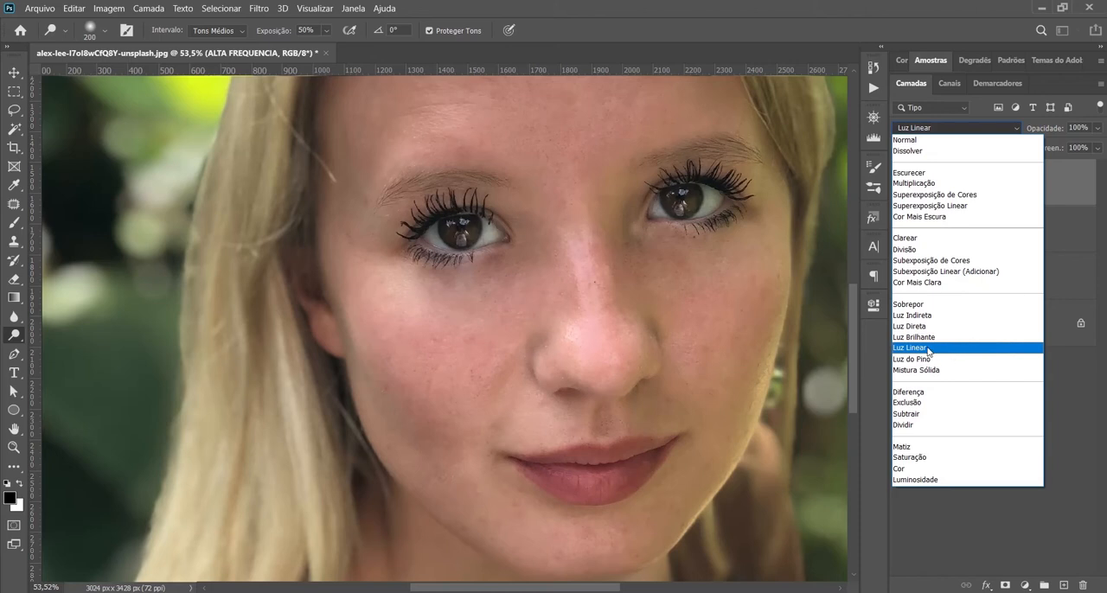
pyautogui.click(927, 350)
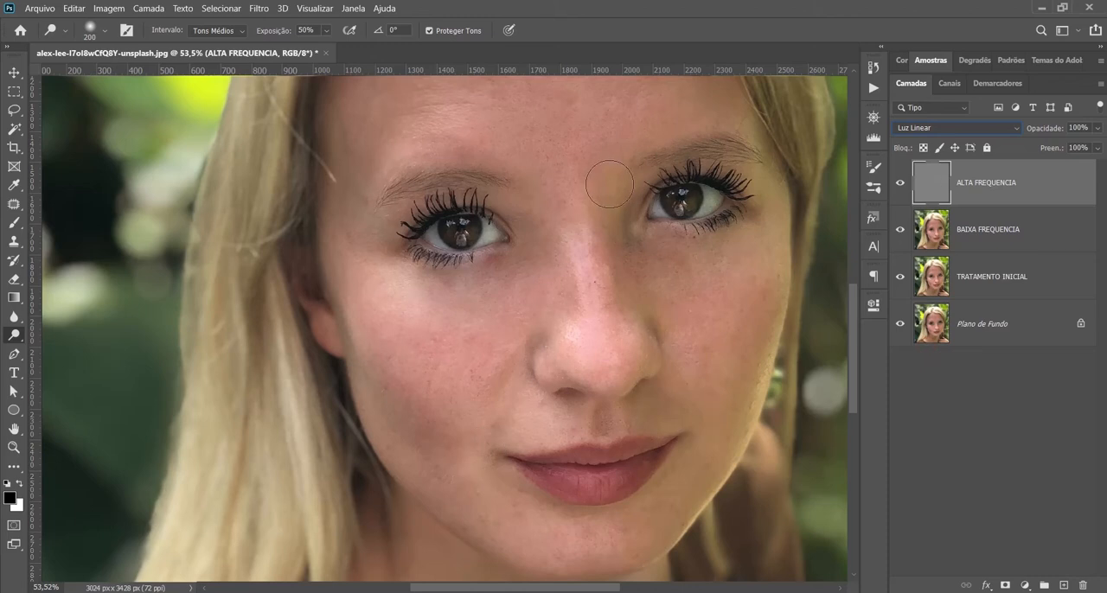
pyautogui.hotkey('ctrl', '0')
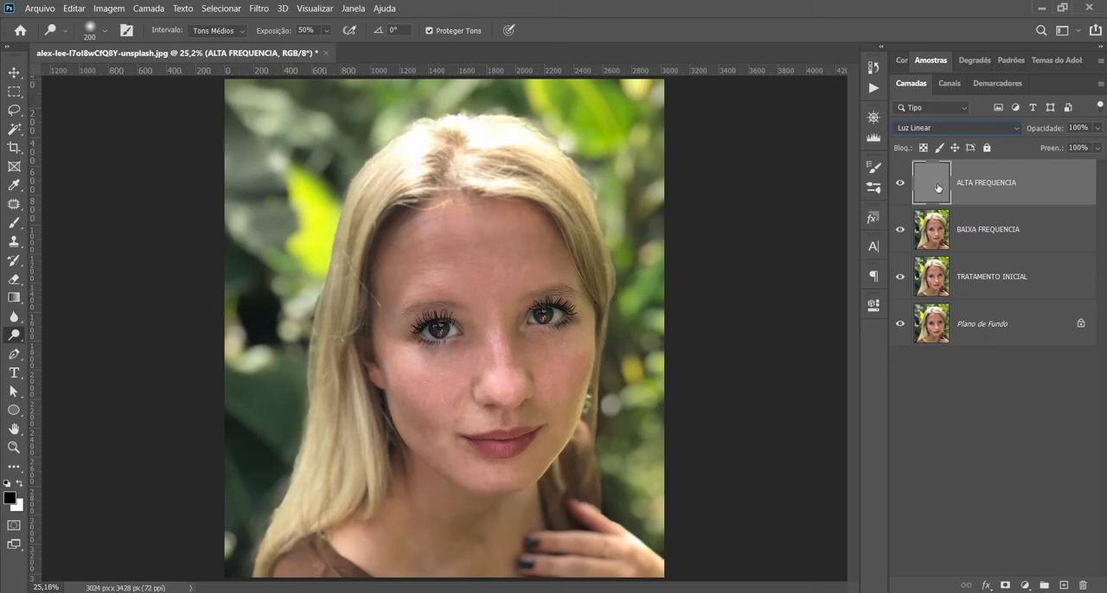
# Step: Isolate the ALTA FREQUENCIA layer to examine its texture detail around the eyes, and restore the other layers' visibility
pyautogui.click(900, 323)
pyautogui.click(900, 277)
pyautogui.click(901, 230)
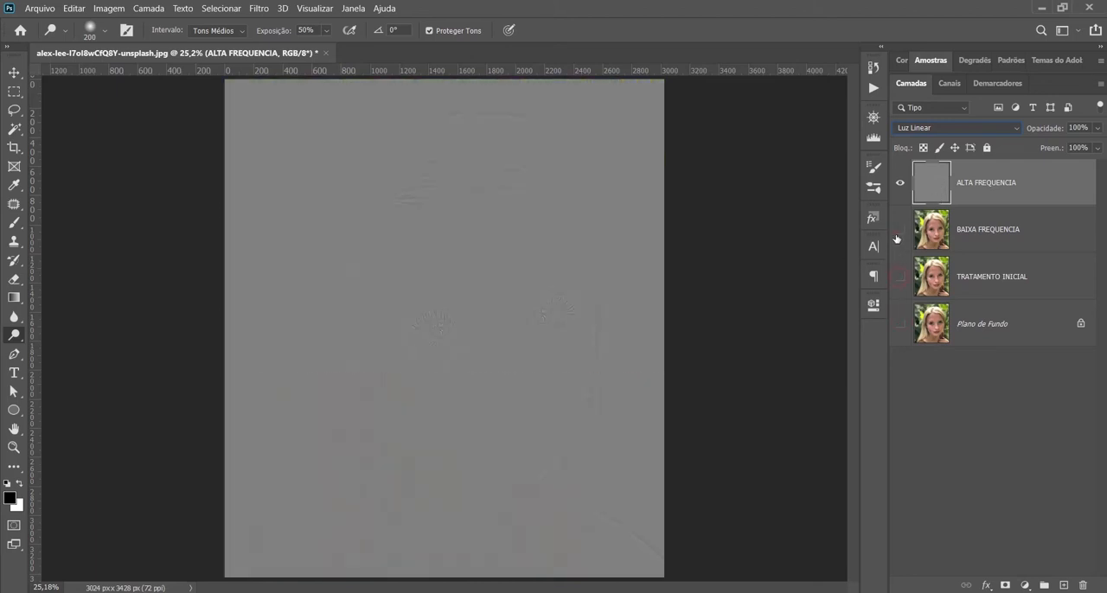
pyautogui.click(461, 325)
pyautogui.scroll(7, 95, 257)
pyautogui.scroll(2, 433, 336)
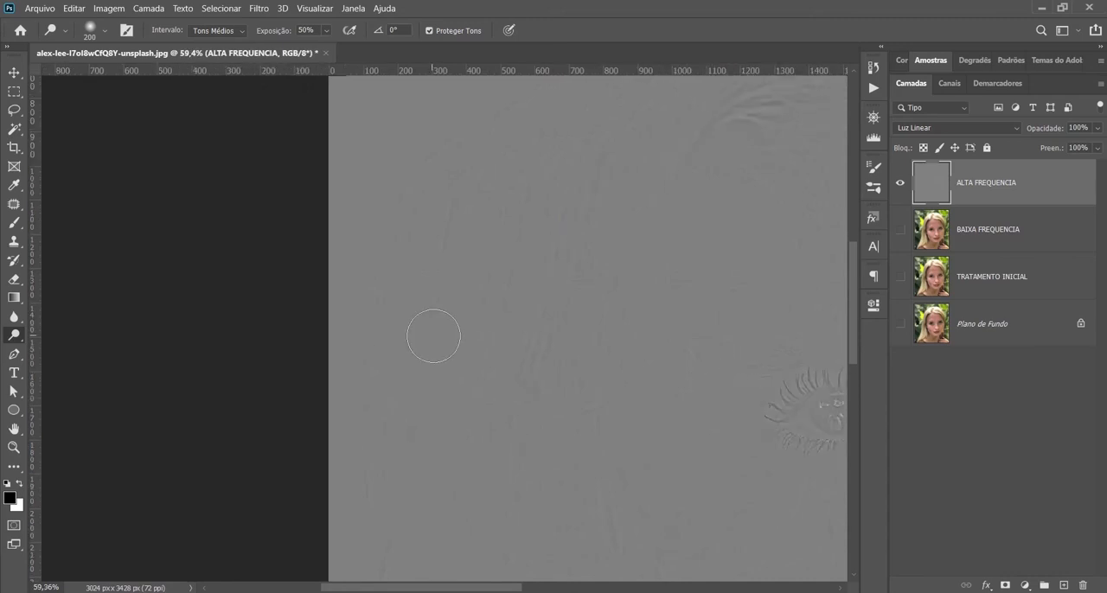
pyautogui.moveTo(672, 368); pyautogui.dragTo(321, 313)
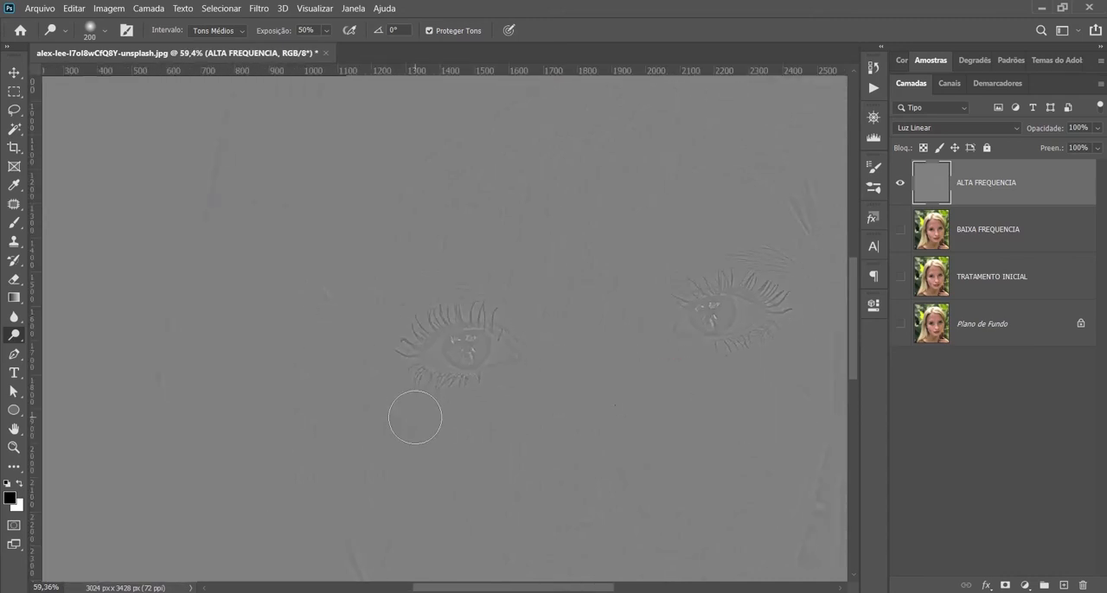
pyautogui.hotkey('ctrl', '0')
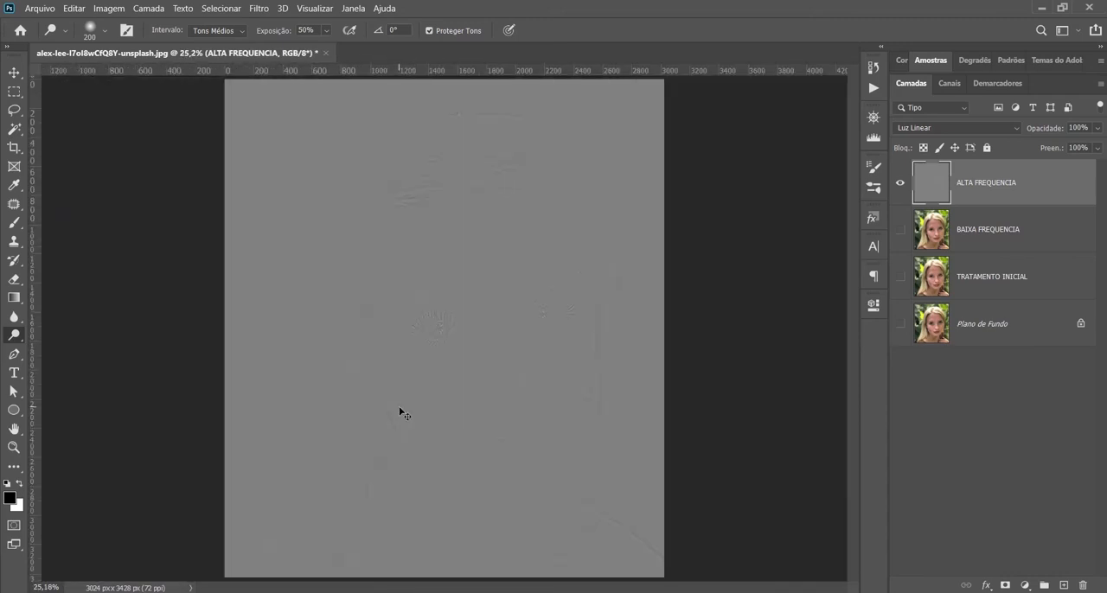
pyautogui.moveTo(892, 323); pyautogui.dragTo(901, 238)
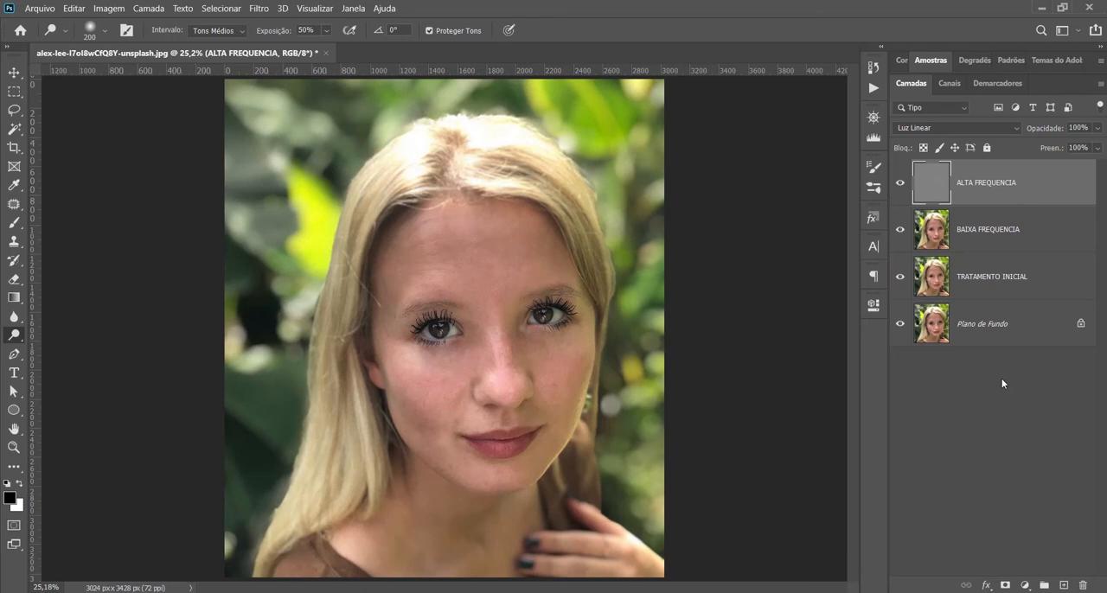
# Step: Duplicate the BAIXA FREQUENCIA layer and rename the copy as BAIXA FREQUENCIA TRATAMENTO
pyautogui.click(1003, 238)
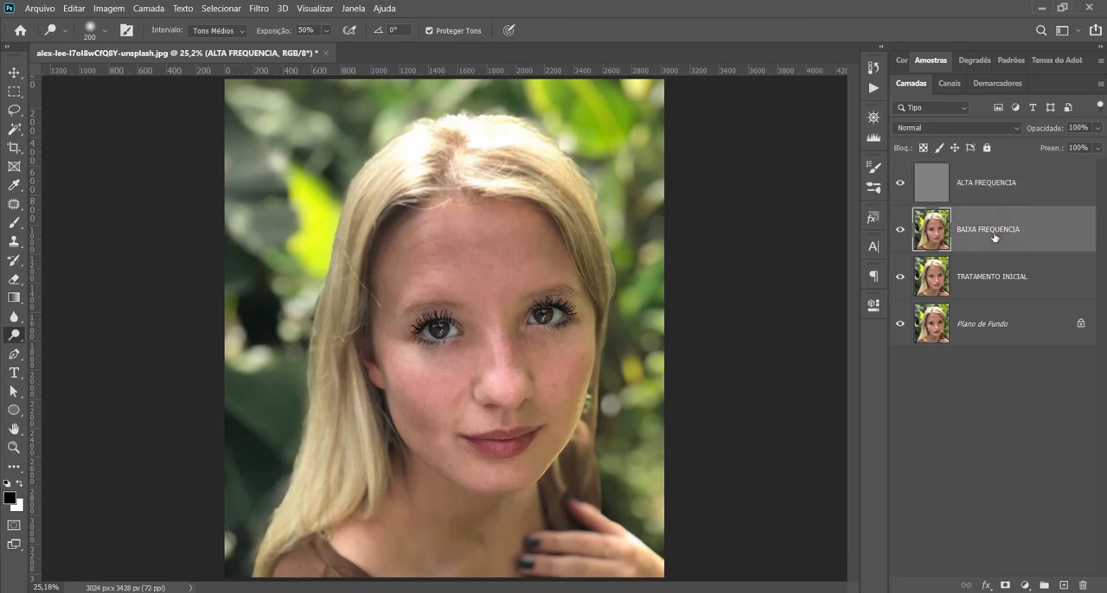
pyautogui.click(999, 180)
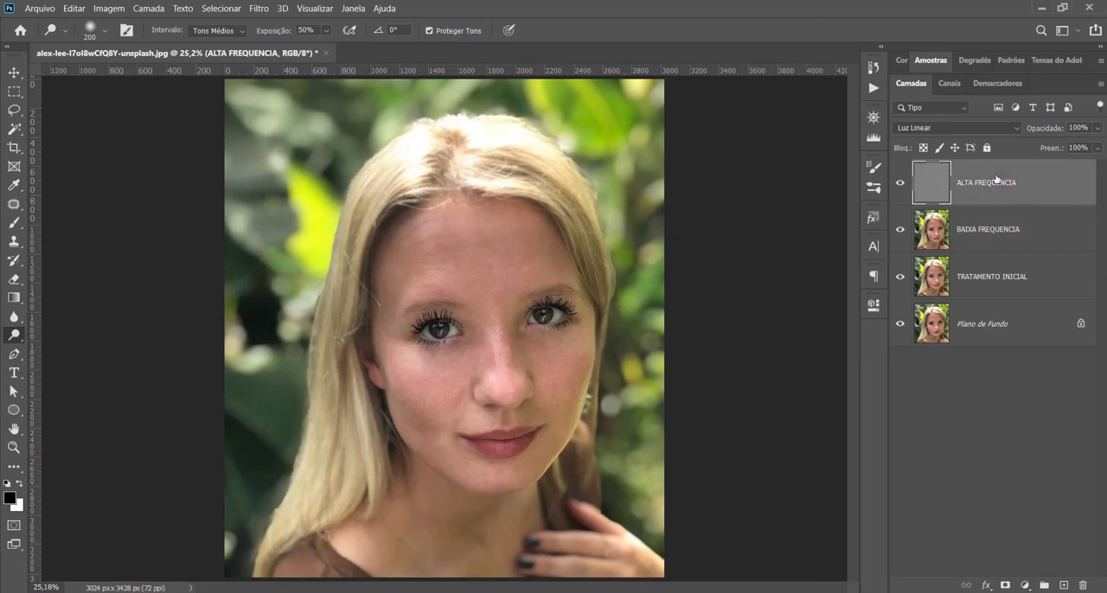
pyautogui.click(1002, 235)
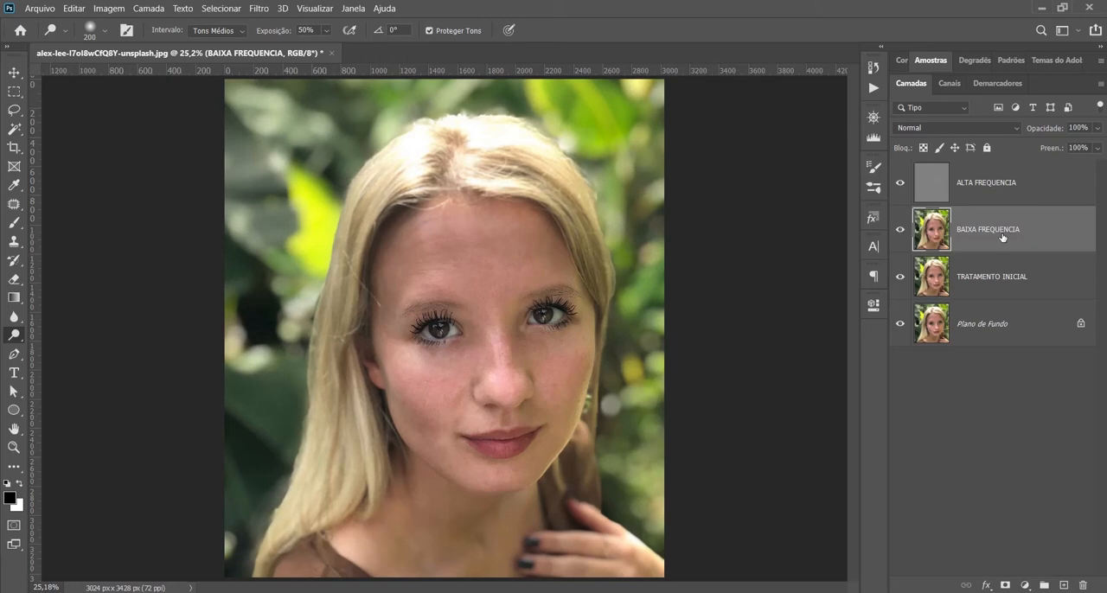
pyautogui.hotkey('ctrl', 'j')
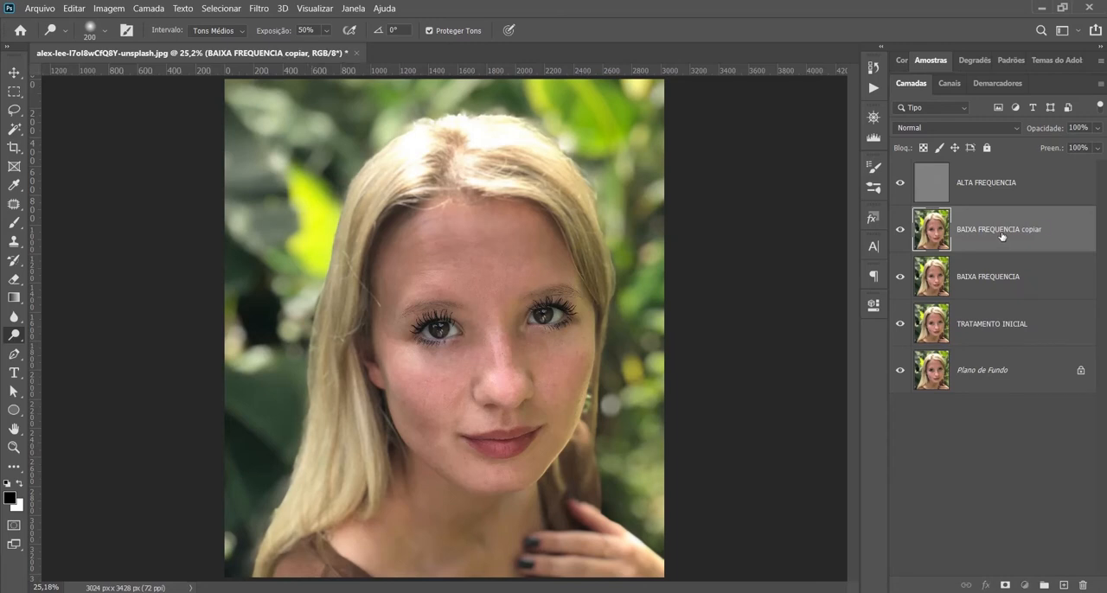
pyautogui.doubleClick(1003, 235)
pyautogui.moveTo(1022, 228); pyautogui.dragTo(1052, 228)
pyautogui.write('TRATAMENTO')
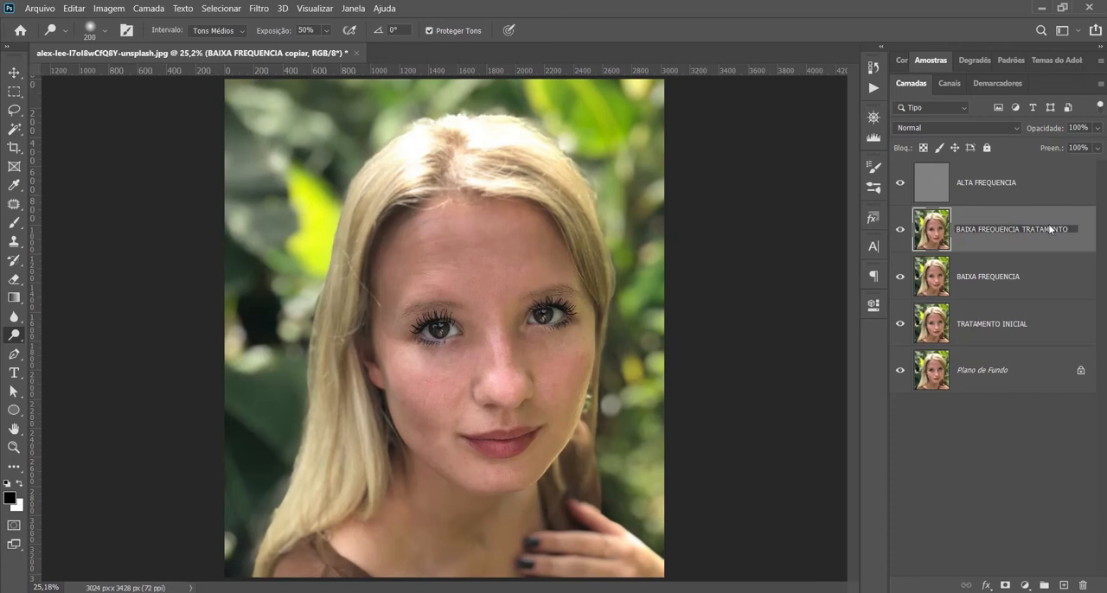
pyautogui.press('Return')
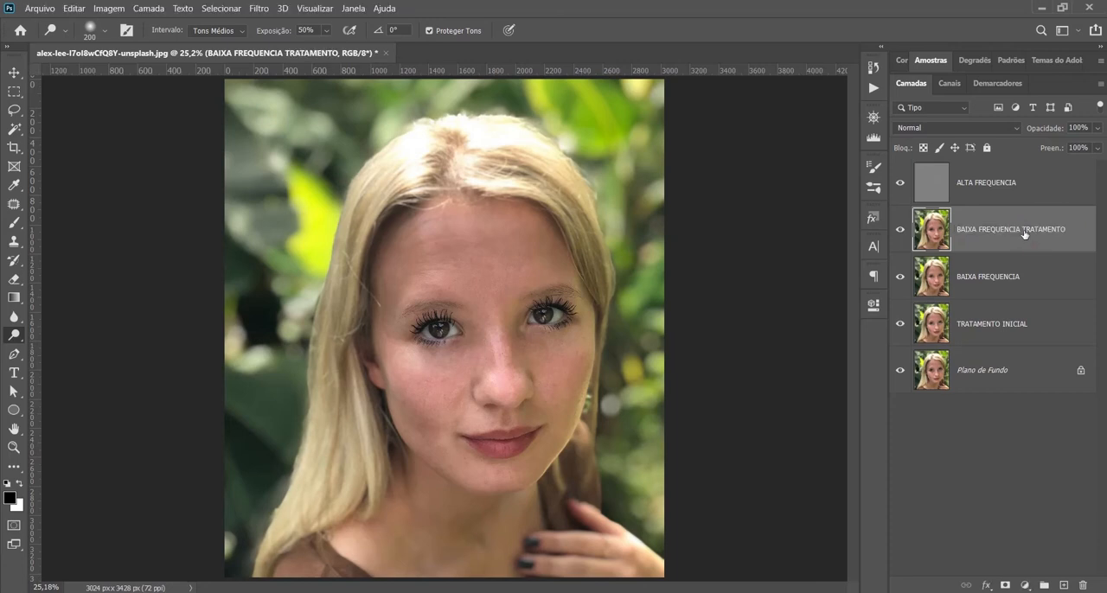
# Step: Apply a 12 pixel Gaussian Blur to the BAIXA FREQUENCIA TRATAMENTO layer and hide it behind a black layer mask
pyautogui.click(259, 9)
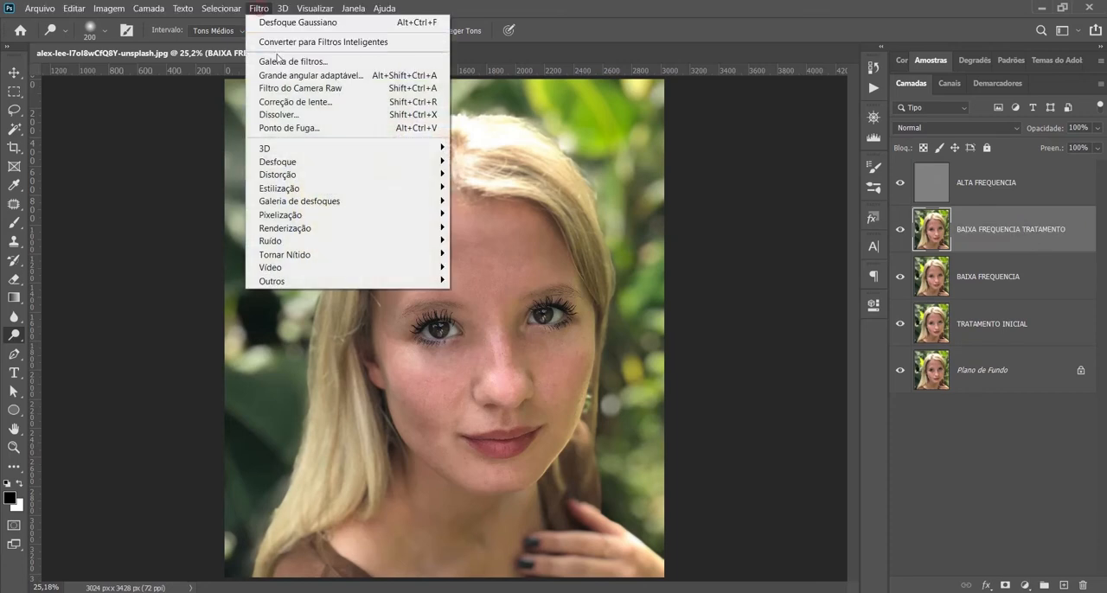
pyautogui.moveTo(309, 162)
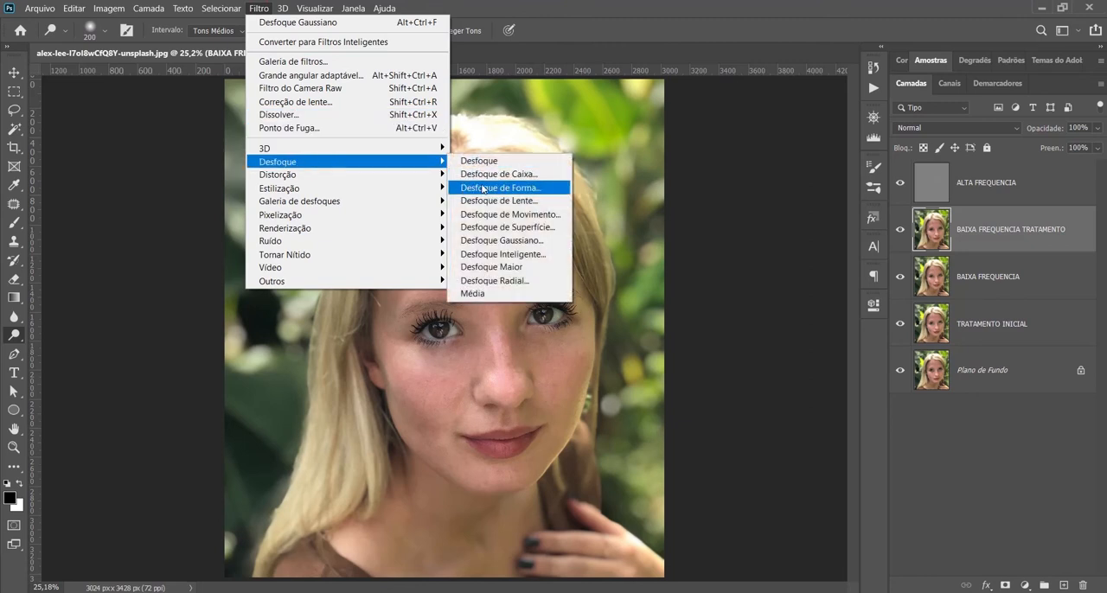
pyautogui.click(482, 241)
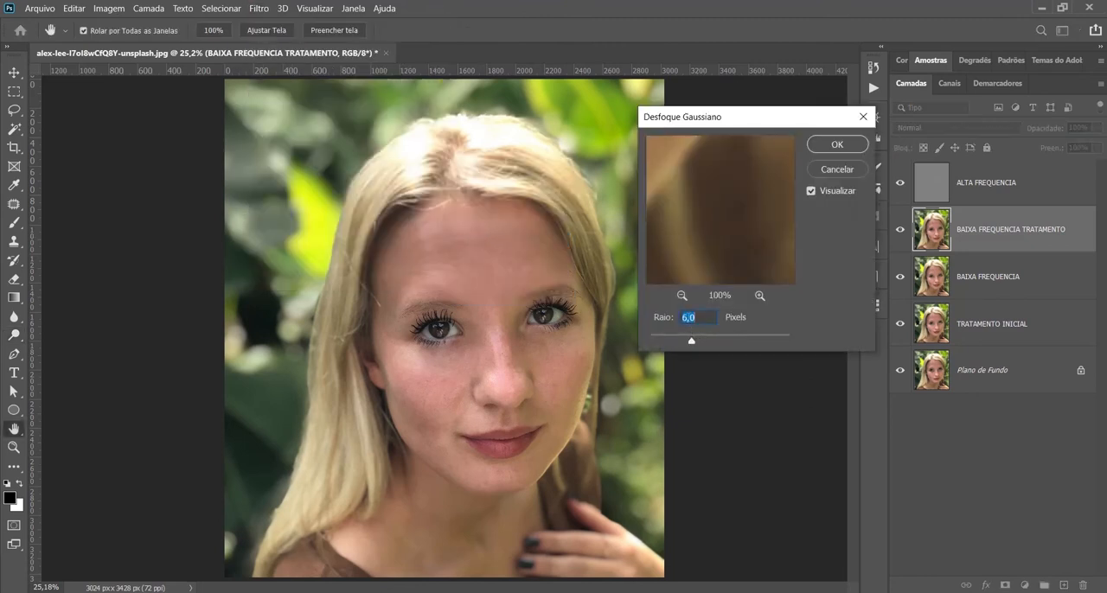
pyautogui.write('12')
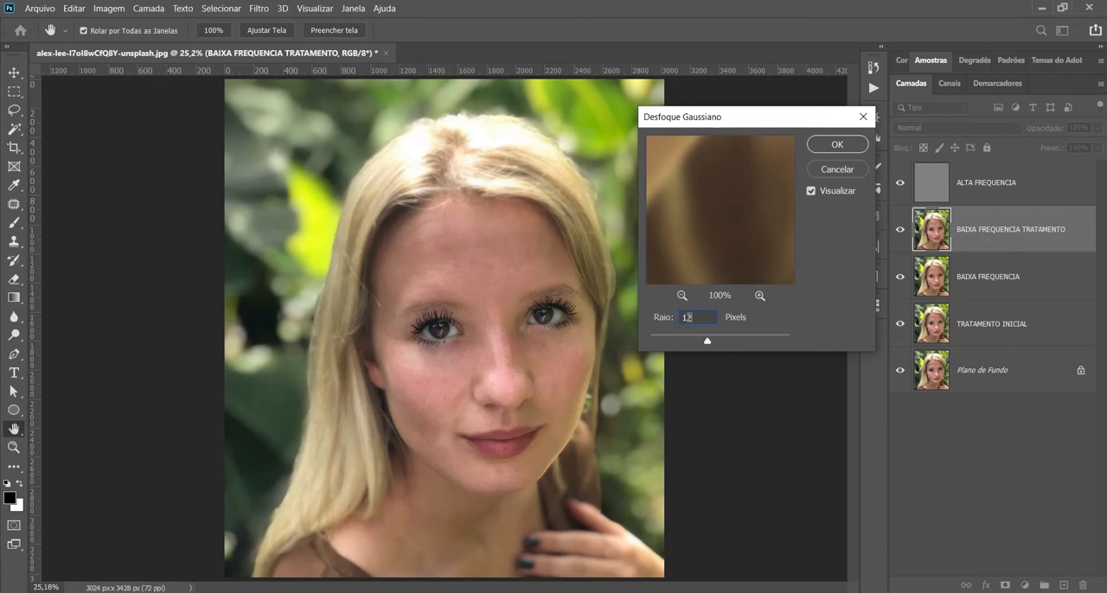
pyautogui.click(835, 146)
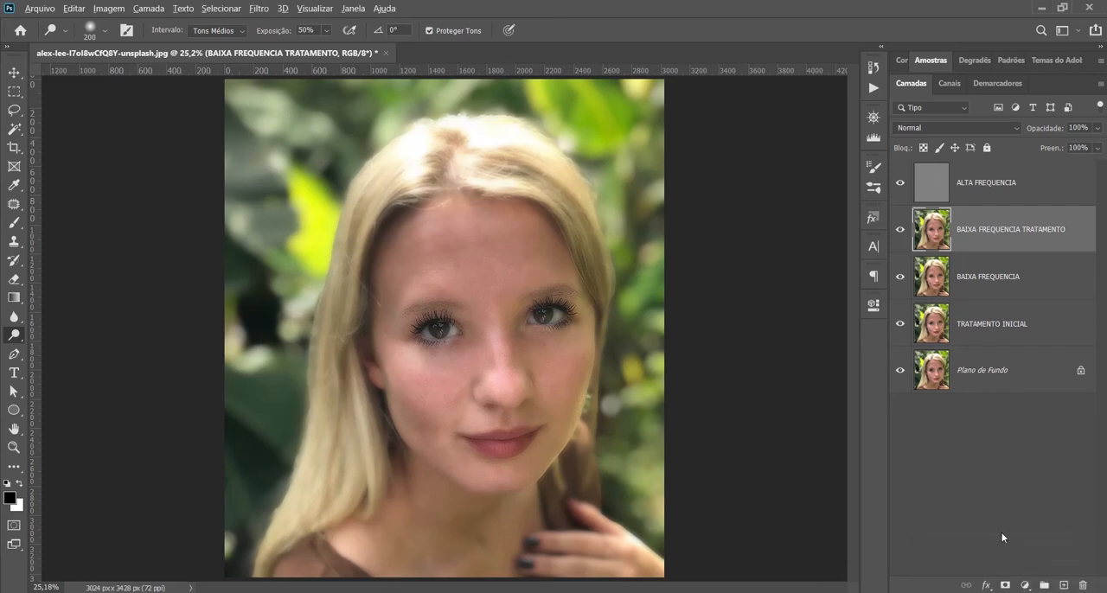
pyautogui.keyDown('alt'); pyautogui.click(1005, 585); pyautogui.keyUp('alt')
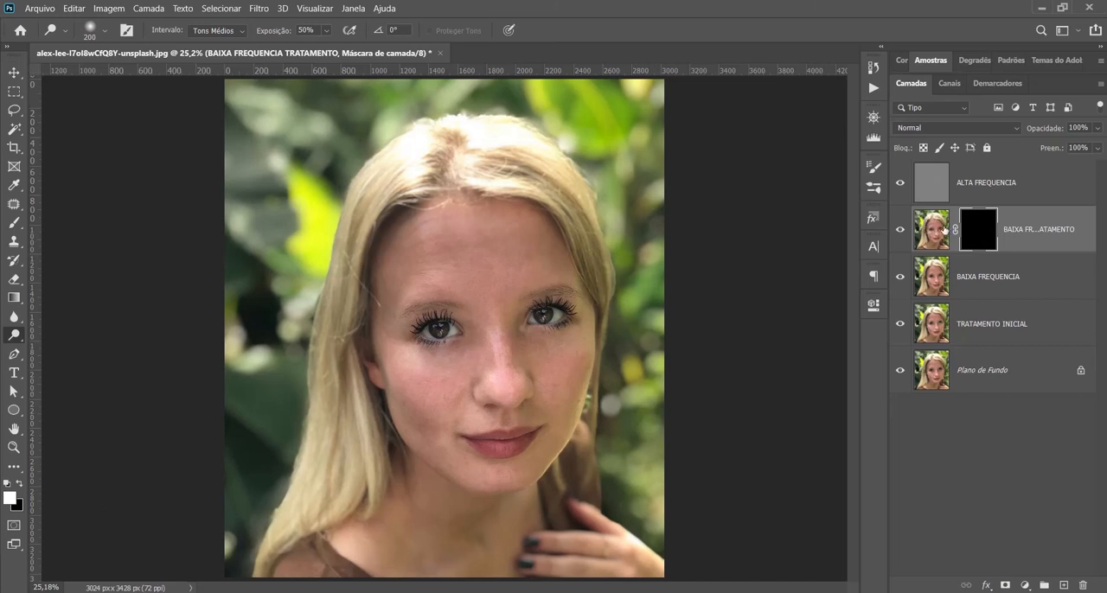
# Step: Paint white over the middle of the forehead on the BAIXA FREQUENCIA TRATAMENTO mask with a soft 300 px brush
pyautogui.scroll(3, 515, 316)
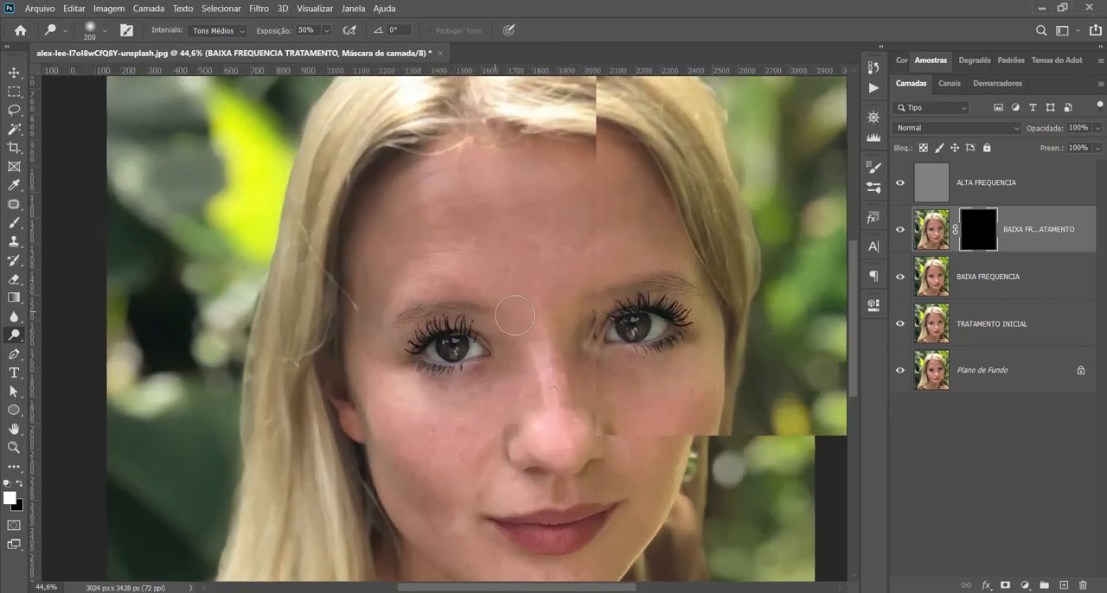
pyautogui.scroll(2, 515, 316)
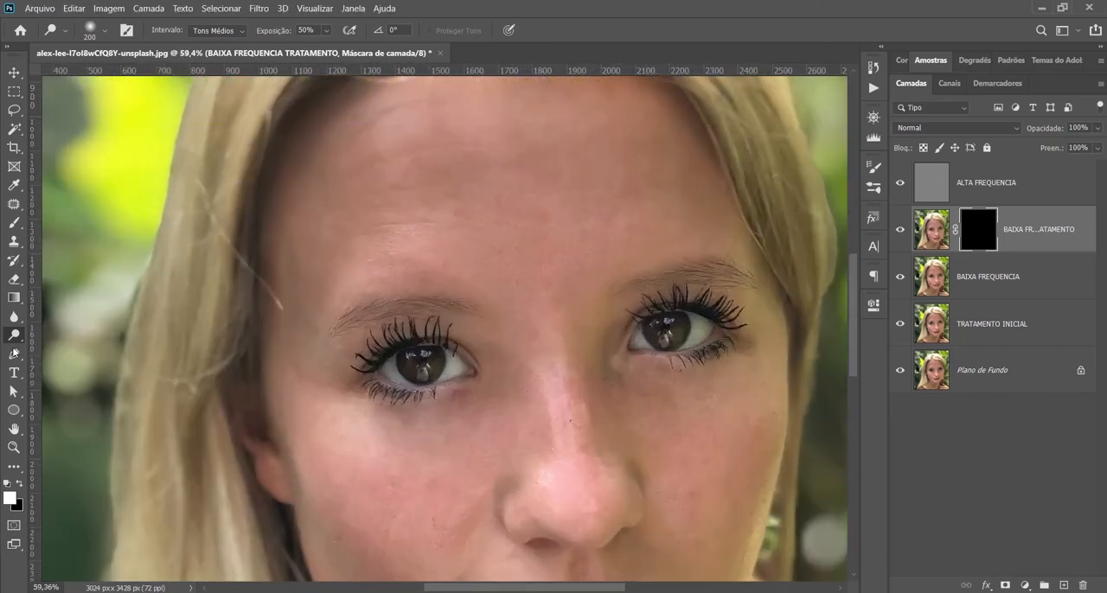
pyautogui.click(14, 222)
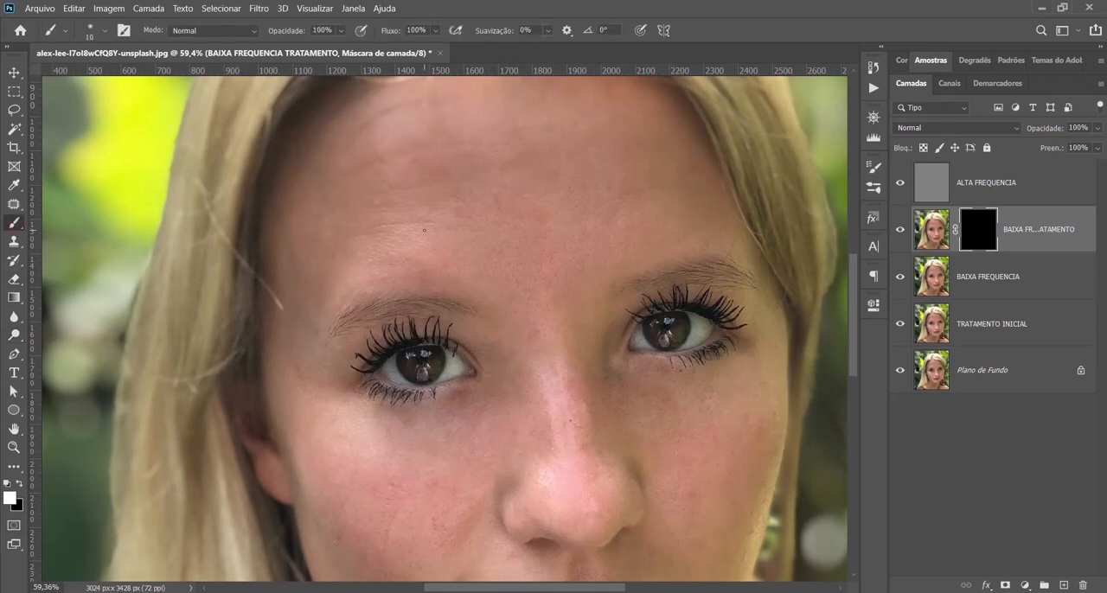
pyautogui.press(']')
pyautogui.press(']')
pyautogui.press(']')
pyautogui.press('[')
pyautogui.press('[')
pyautogui.press('[')
pyautogui.click(105, 32)
pyautogui.click(560, 15)
pyautogui.moveTo(434, 229)
pyautogui.mouseDown()
pyautogui.moveTo(683, 229)
pyautogui.moveTo(501, 201)
pyautogui.moveTo(528, 214)
pyautogui.moveTo(475, 235)
pyautogui.moveTo(437, 208)
pyautogui.moveTo(432, 153)
pyautogui.moveTo(393, 161)
pyautogui.moveTo(468, 248)
pyautogui.moveTo(609, 242)
pyautogui.moveTo(613, 212)
pyautogui.moveTo(633, 206)
pyautogui.moveTo(581, 223)
pyautogui.moveTo(602, 215)
pyautogui.moveTo(567, 214)
pyautogui.moveTo(613, 228)
pyautogui.moveTo(565, 243)
pyautogui.mouseUp()
pyautogui.scroll(-2, 562, 242)
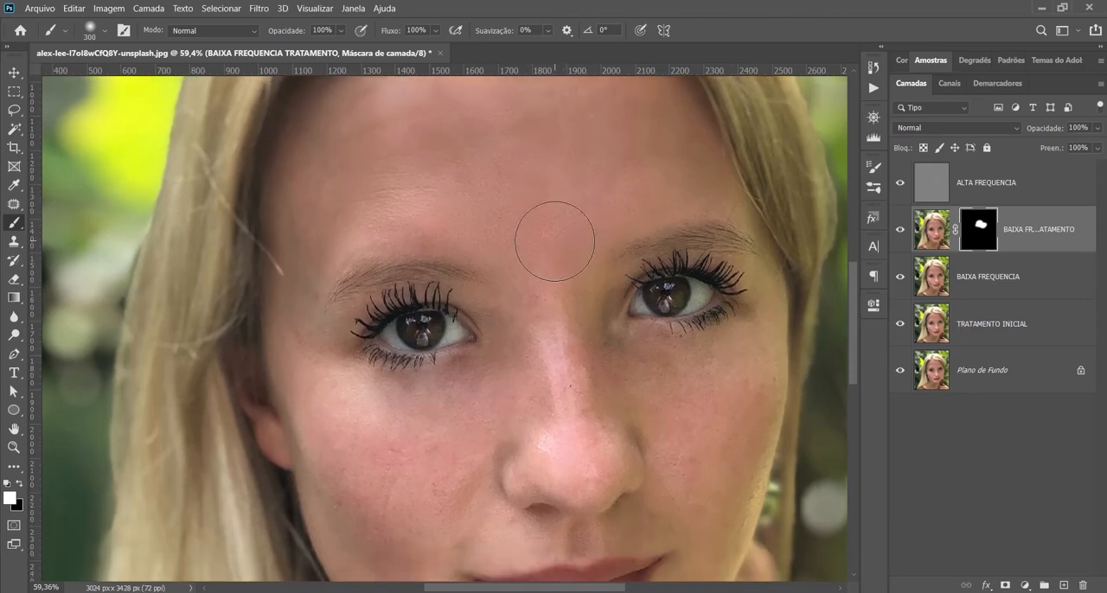
pyautogui.scroll(-1, 554, 242)
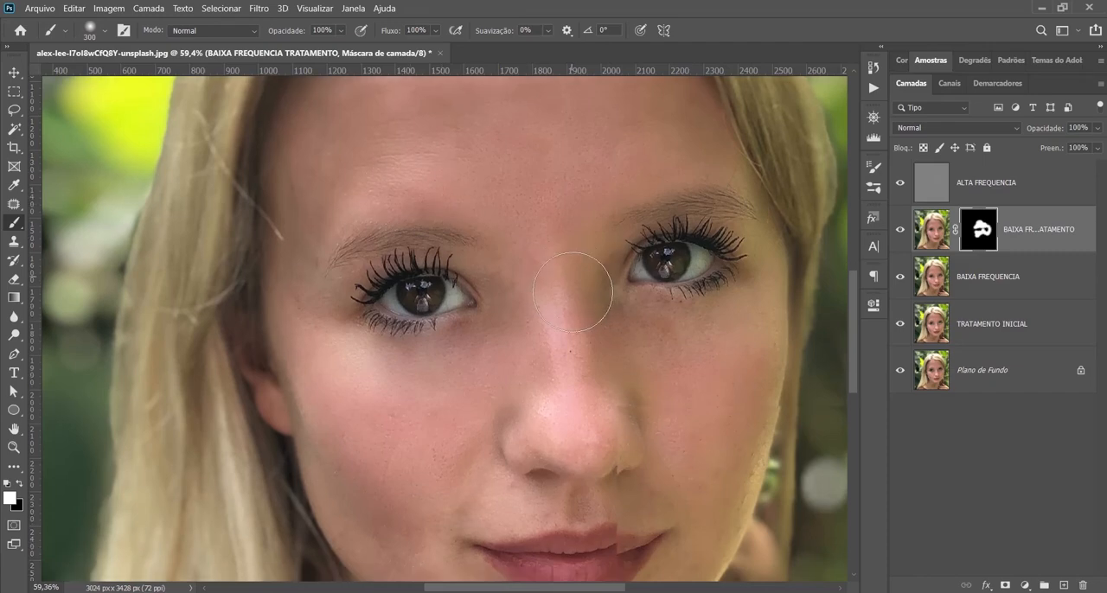
# Step: Paint white over the cheeks, nose, chin and remaining forehead on the BAIXA FREQUENCIA TRATAMENTO mask, leaving out the eyes and lips
pyautogui.scroll(-3, 558, 288)
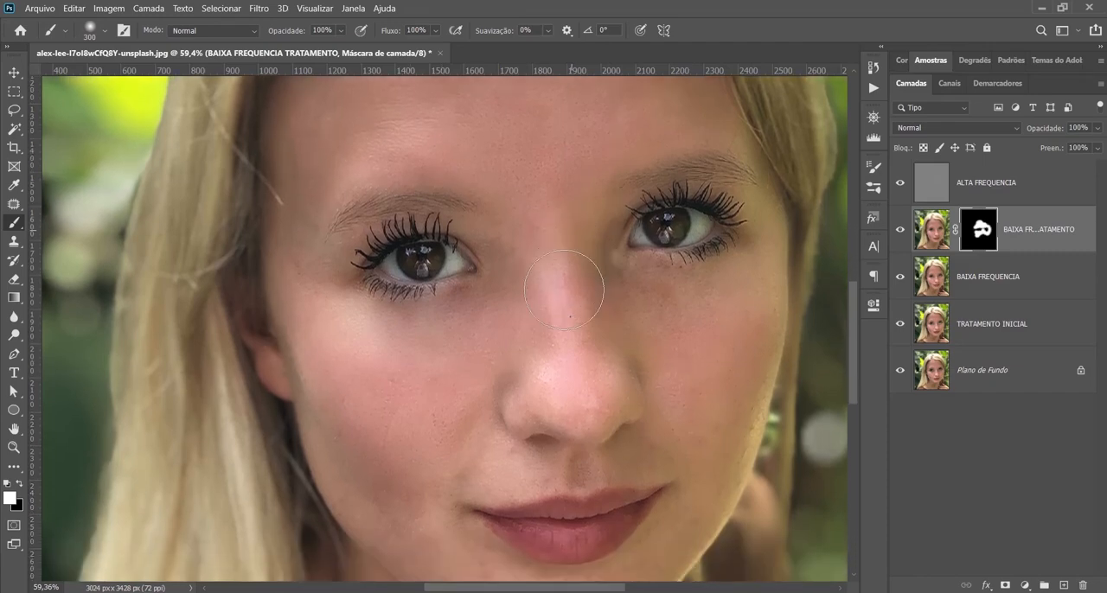
pyautogui.scroll(-6, 558, 288)
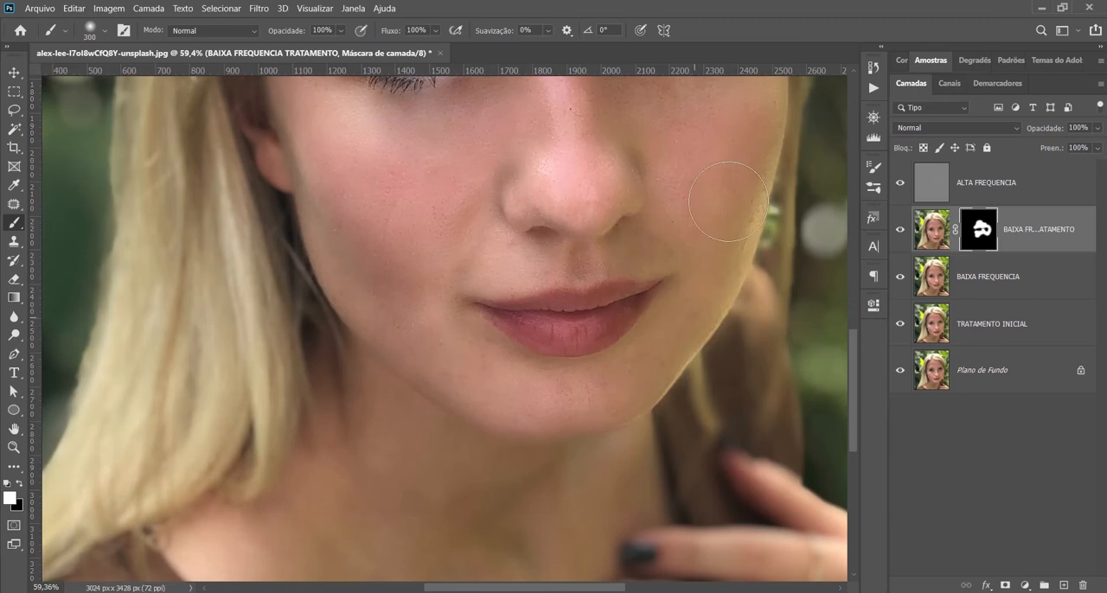
pyautogui.scroll(2, 741, 176)
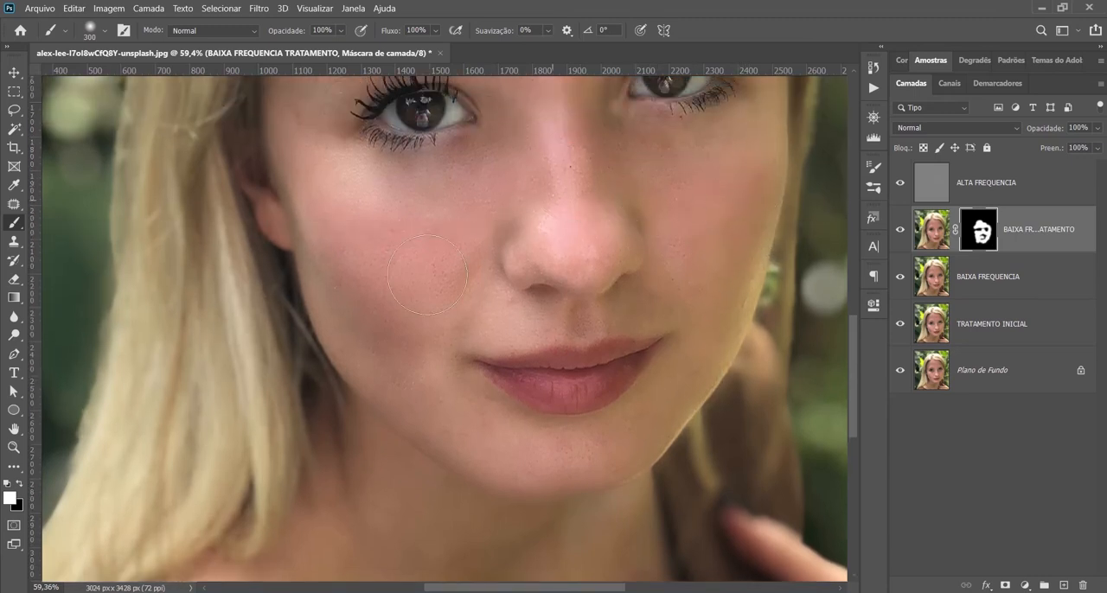
pyautogui.scroll(4, 706, 320)
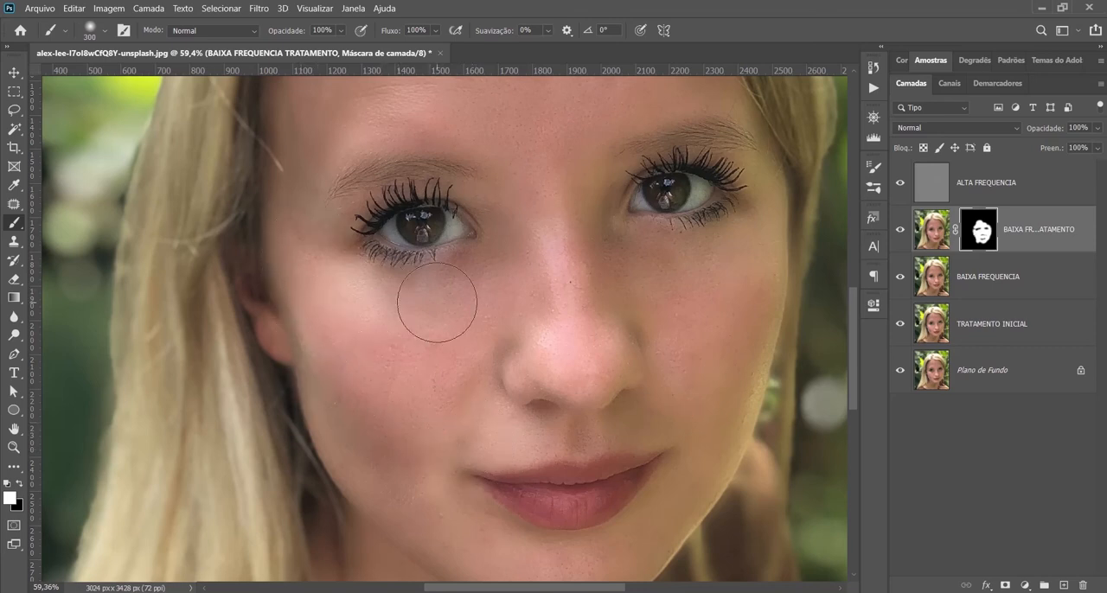
pyautogui.scroll(1, 432, 296)
pyautogui.scroll(3, 429, 296)
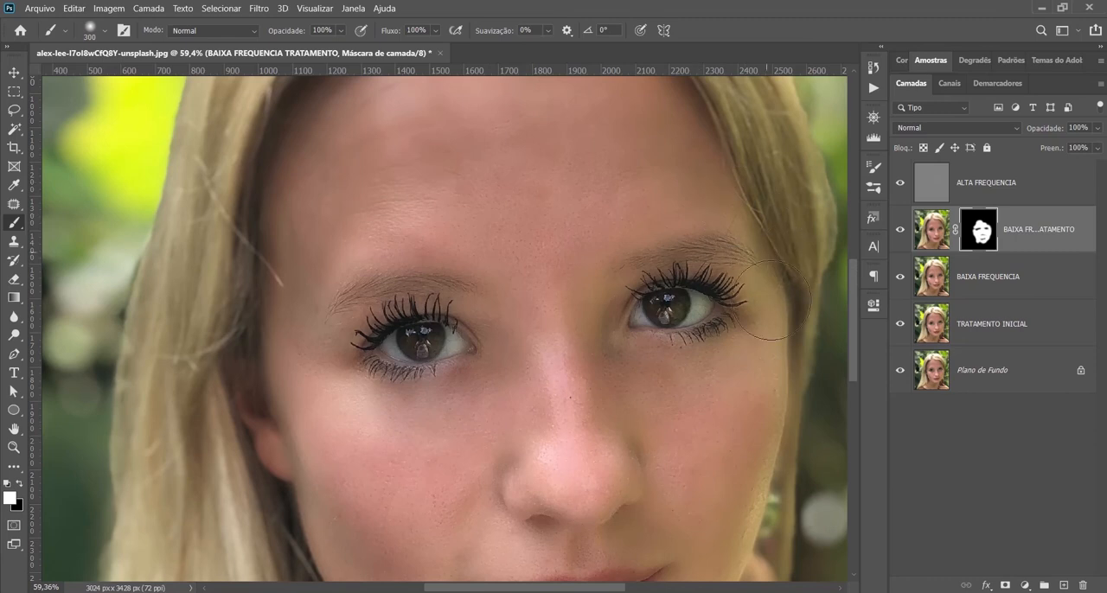
pyautogui.scroll(-4, 740, 464)
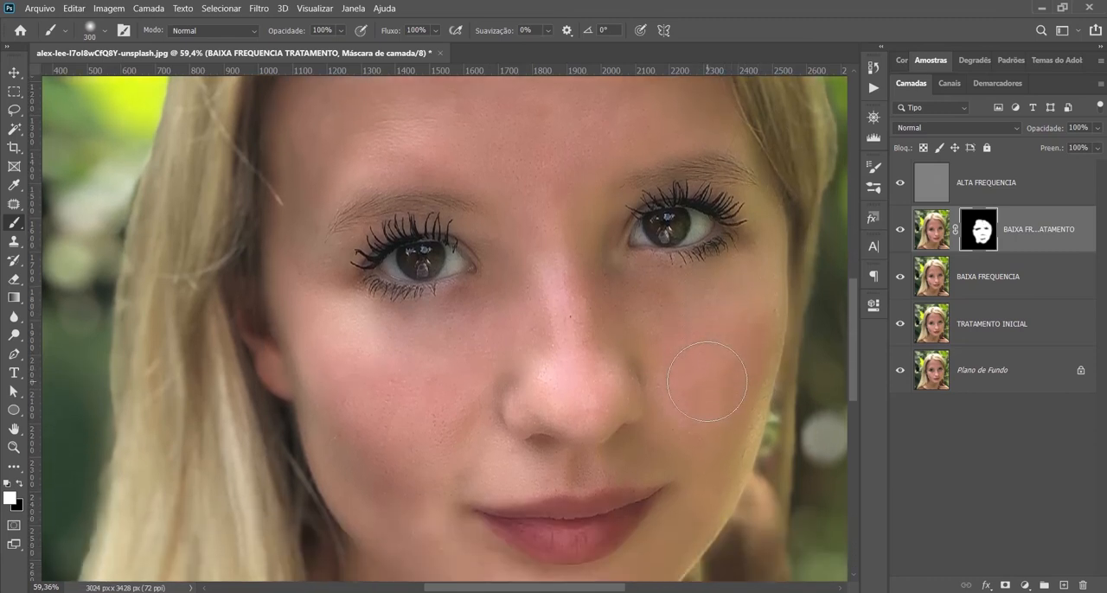
pyautogui.scroll(-2, 569, 344)
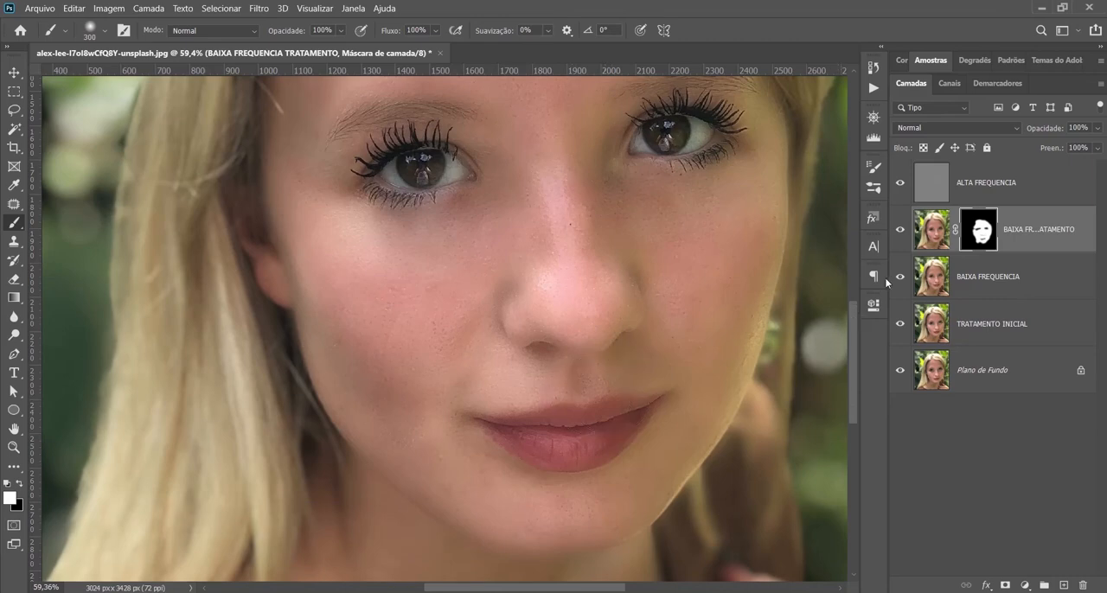
# Step: Group the ALTA FREQUENCIA, BAIXA FREQUENCIA TRATAMENTO and BAIXA FREQUENCIA layers
pyautogui.hotkey('ctrl', '0')
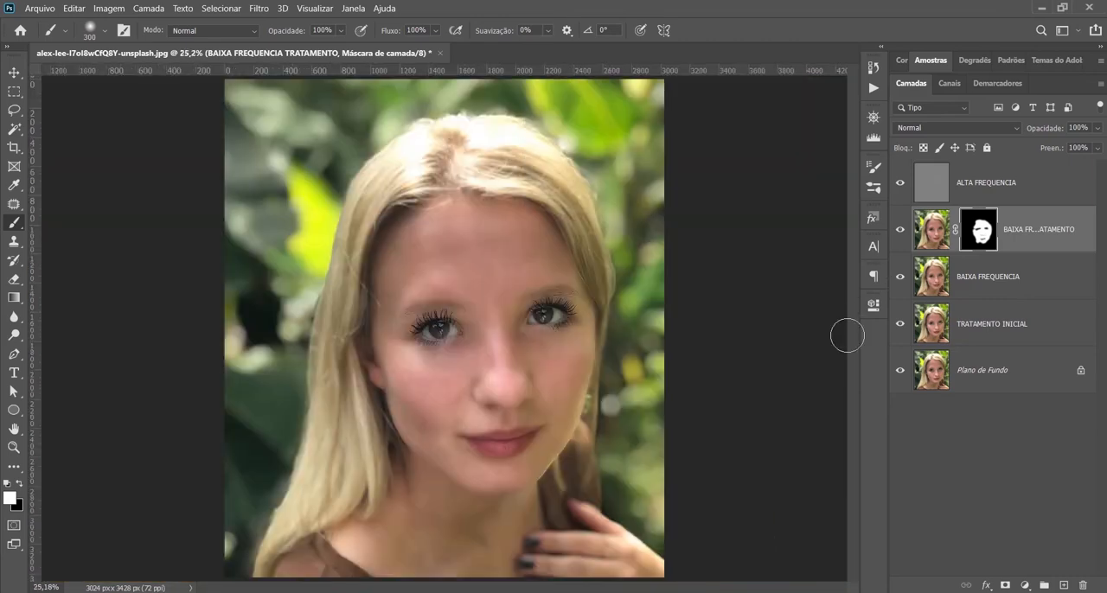
pyautogui.scroll(4, 640, 363)
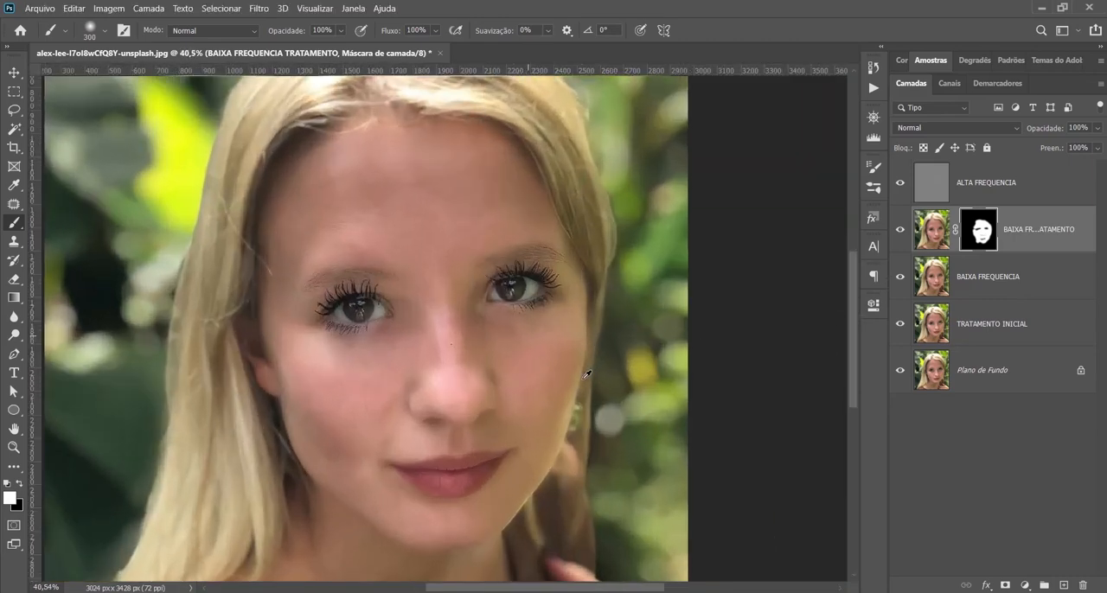
pyautogui.scroll(4, 587, 374)
pyautogui.moveTo(426, 402); pyautogui.dragTo(507, 329)
pyautogui.click(996, 186)
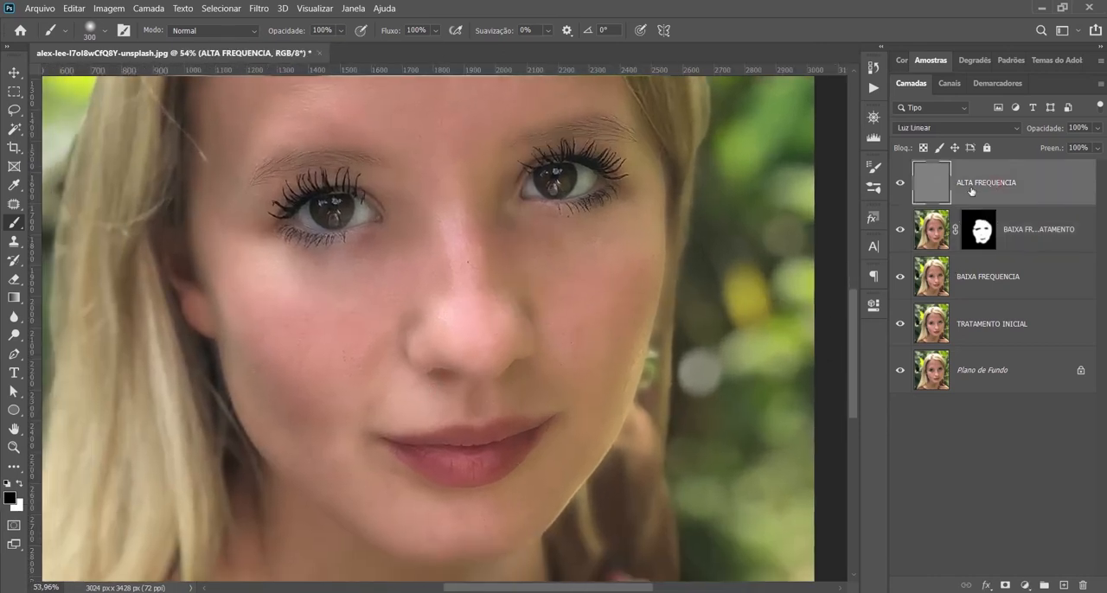
pyautogui.keyDown('shift'); pyautogui.click(1008, 282); pyautogui.keyUp('shift')
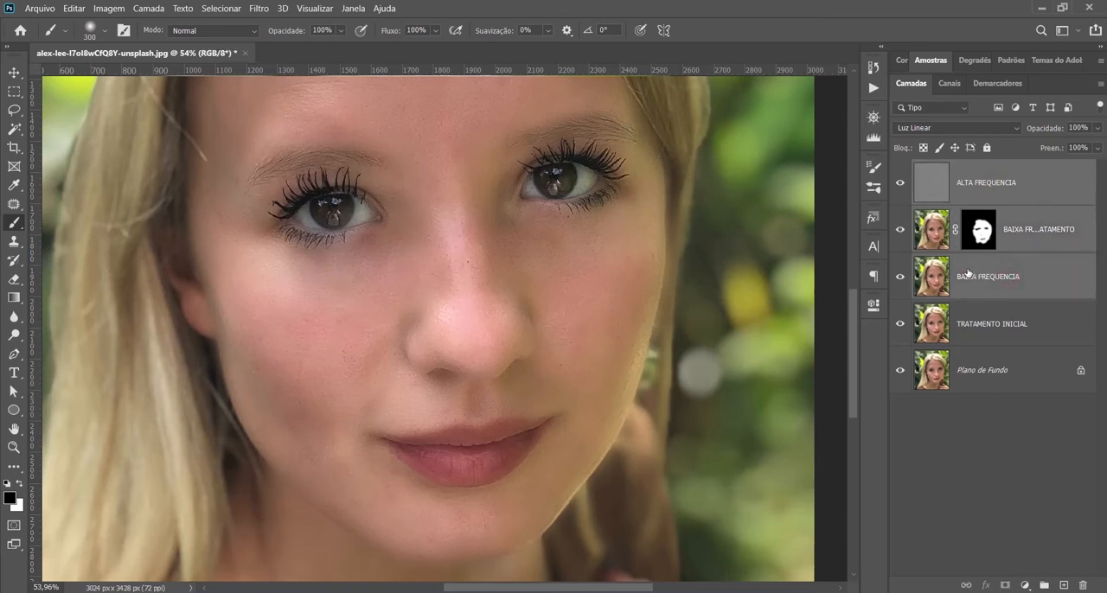
pyautogui.hotkey('ctrl', 'g')
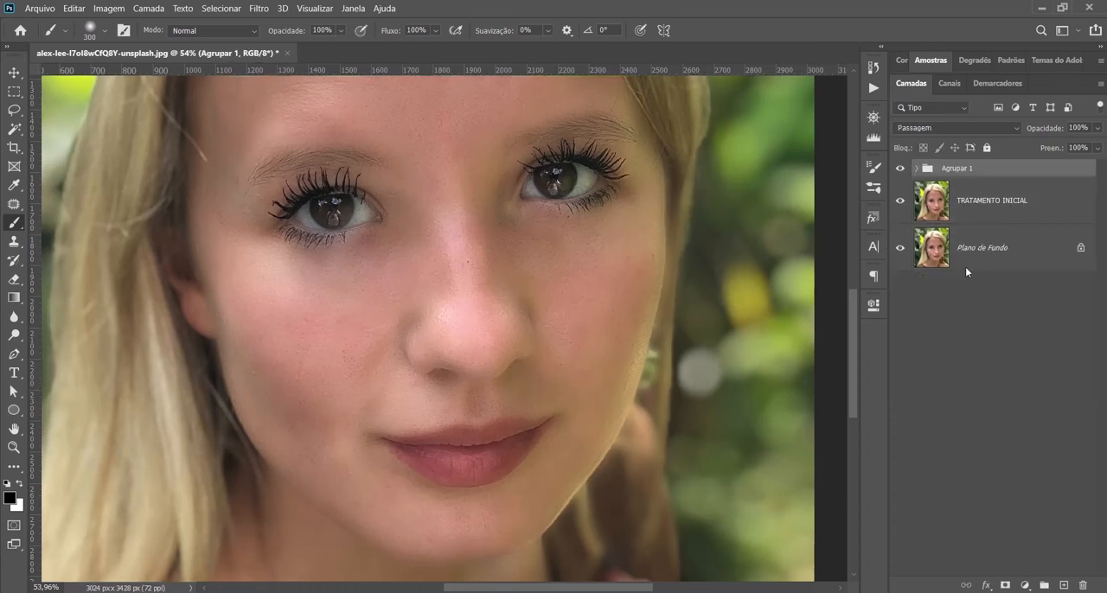
# Step: Rename the new layer group as SEPARAÇÃO DE FREQUENCIA
pyautogui.doubleClick(965, 171)
pyautogui.write('SEPARAÇÃO DE FREQUENCIA')
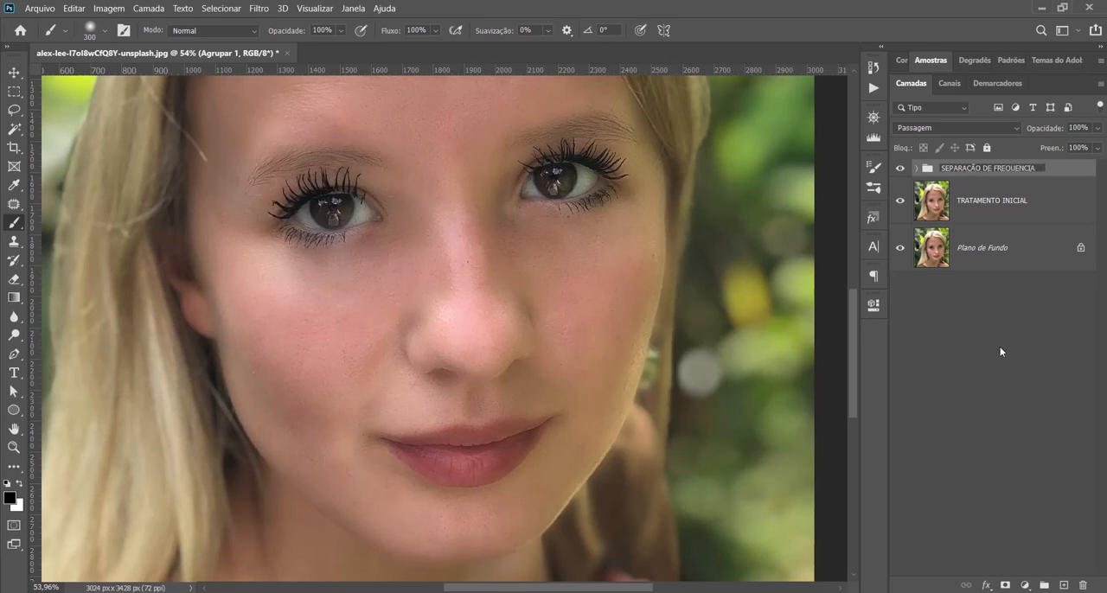
pyautogui.click(1000, 352)
# Step: Compare the woman's skin with and without the SEPARAÇÃO DE FREQUENCIA group, also in close-up
pyautogui.click(901, 169)
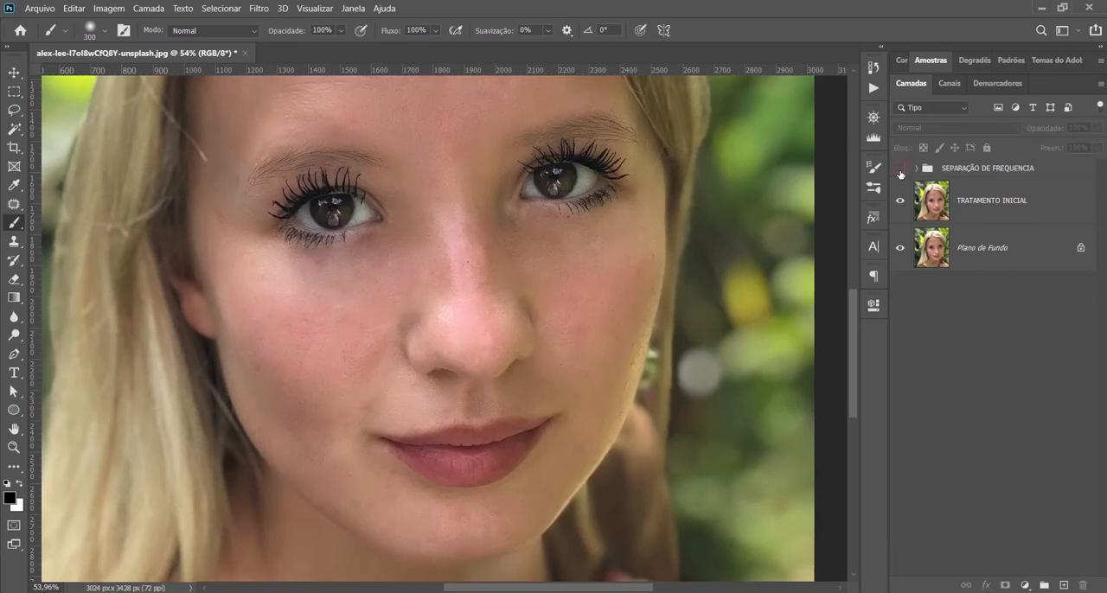
pyautogui.click(899, 172)
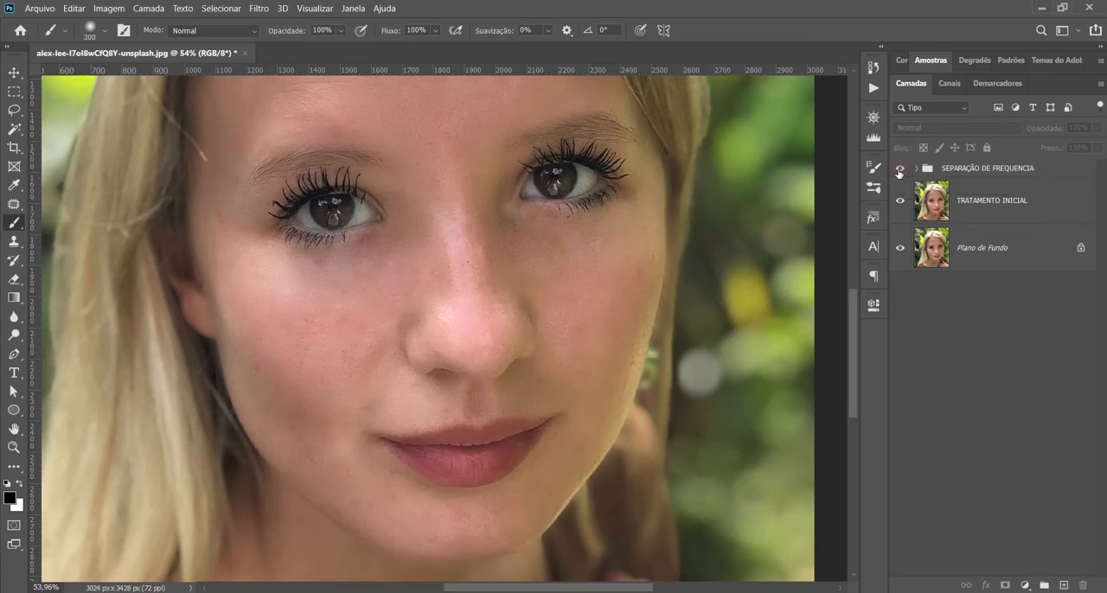
pyautogui.click(899, 172)
pyautogui.click(900, 170)
pyautogui.scroll(2, 331, 322)
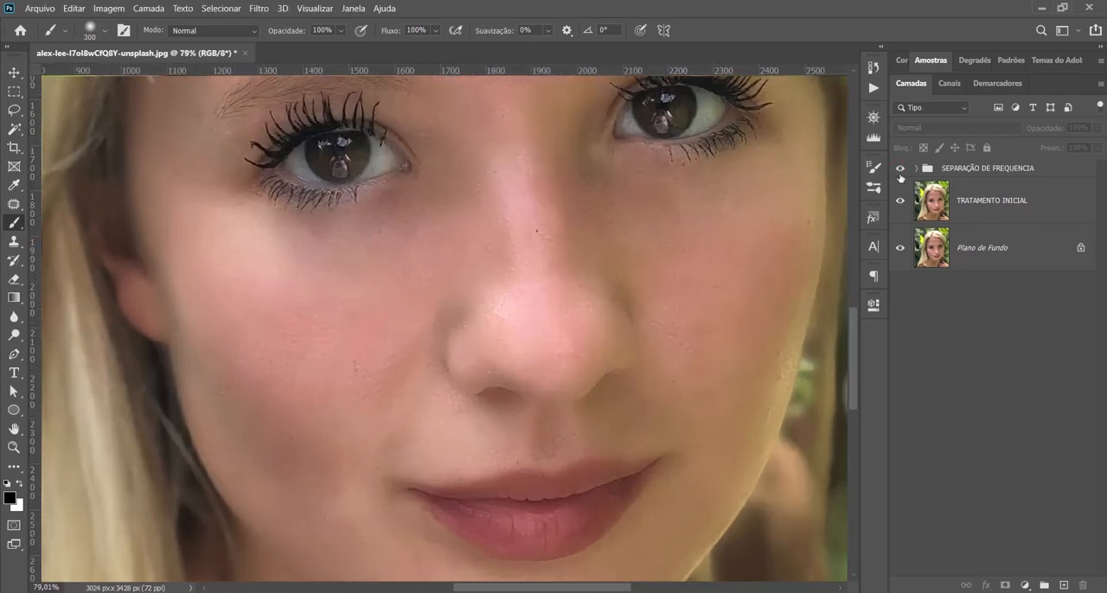
pyautogui.click(900, 172)
pyautogui.click(900, 172)
pyautogui.click(901, 172)
pyautogui.click(900, 172)
# Step: Compare the whole retouched portrait with the original photo by hiding and restoring all layers above the background
pyautogui.hotkey('ctrl', '0')
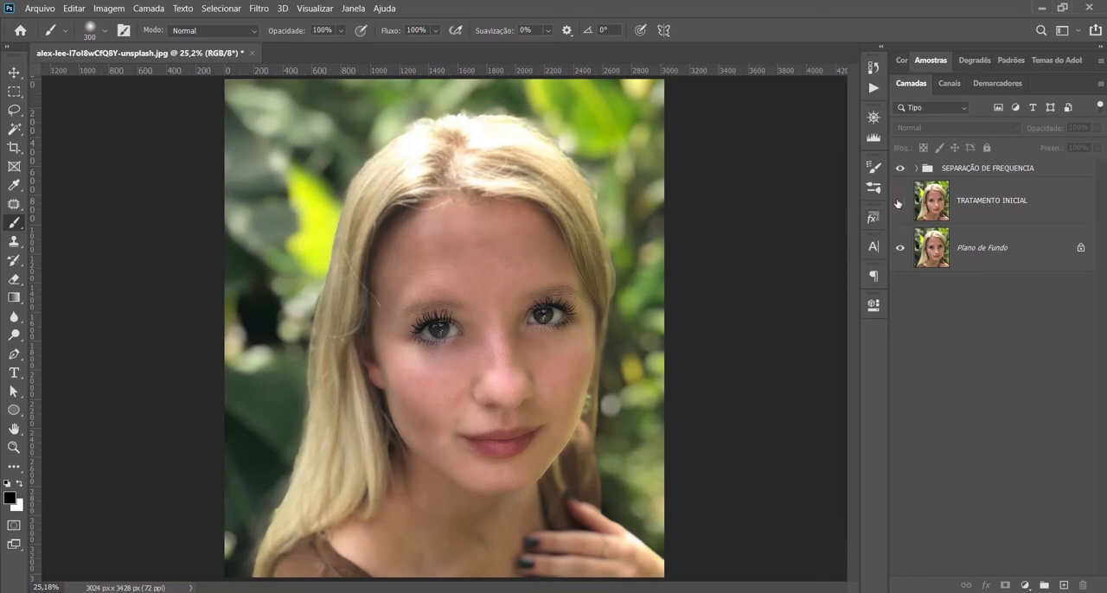
pyautogui.click(898, 202)
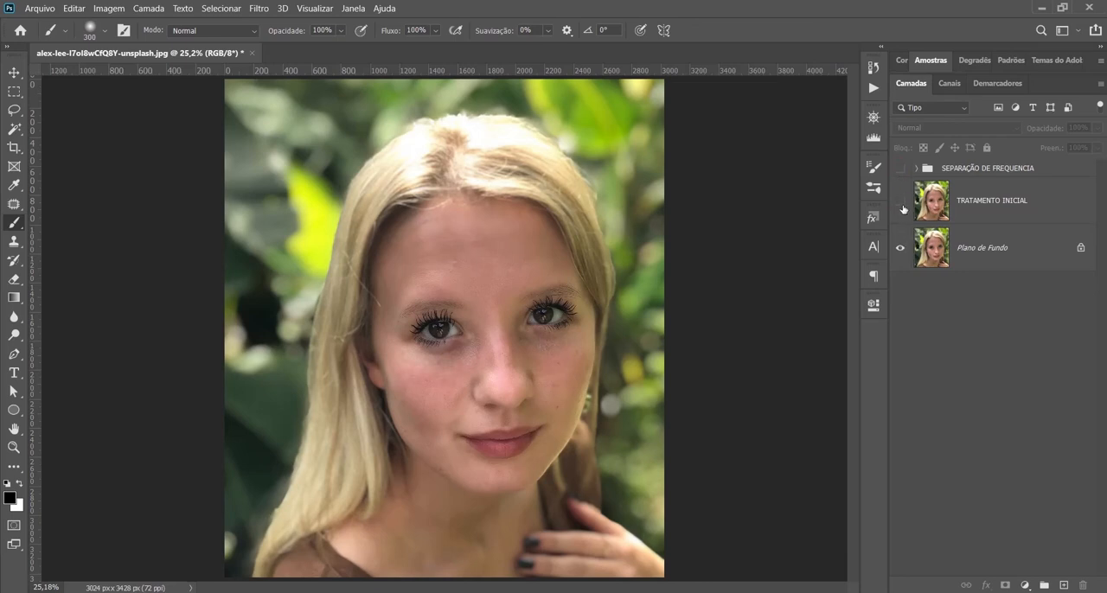
pyautogui.click(900, 204)
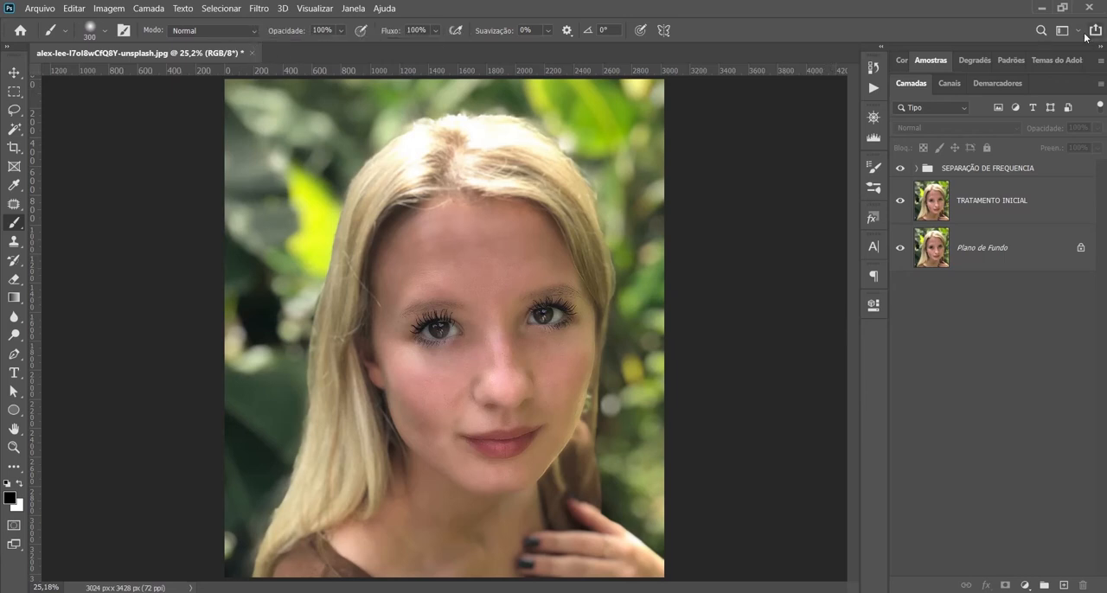
# Step: Open the bearded man's portrait photo from the desktop as a second document
pyautogui.click(1042, 9)
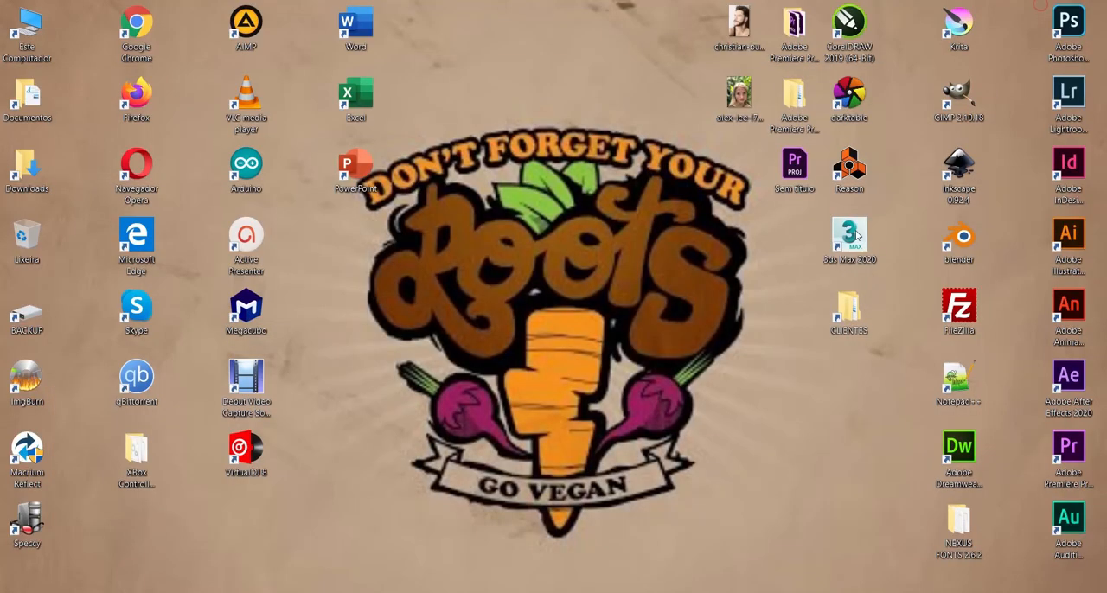
pyautogui.moveTo(740, 26); pyautogui.dragTo(785, 46)
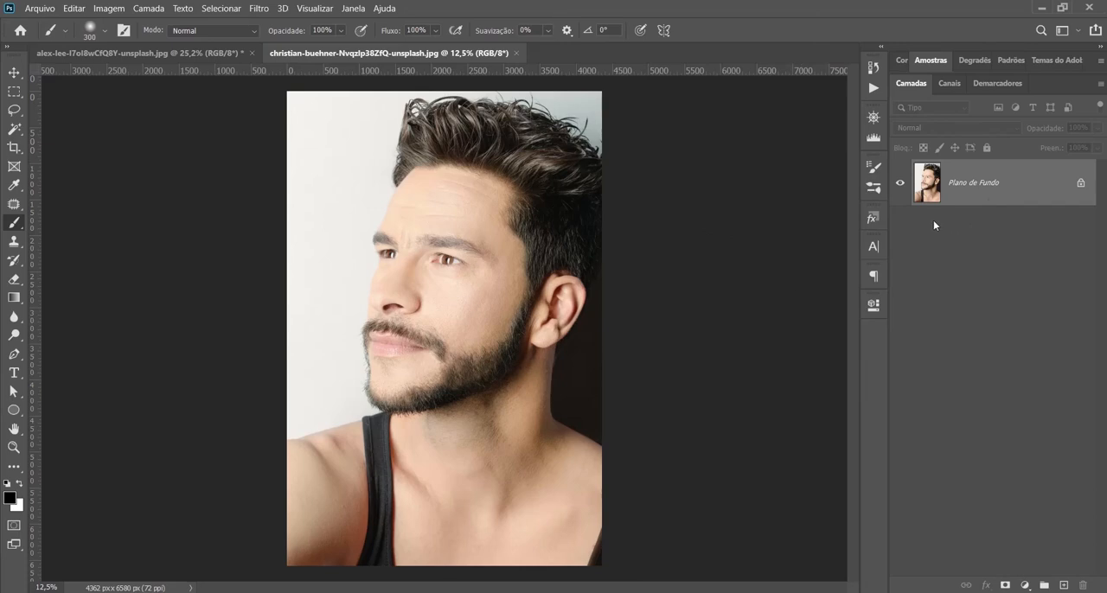
# Step: Duplicate the background layer of the man's portrait and name the copy TFRATAMENTO INICIAL
pyautogui.hotkey('ctrl', 'j')
pyautogui.doubleClick(973, 183)
pyautogui.write('TFRATAMENTO INICIAL')
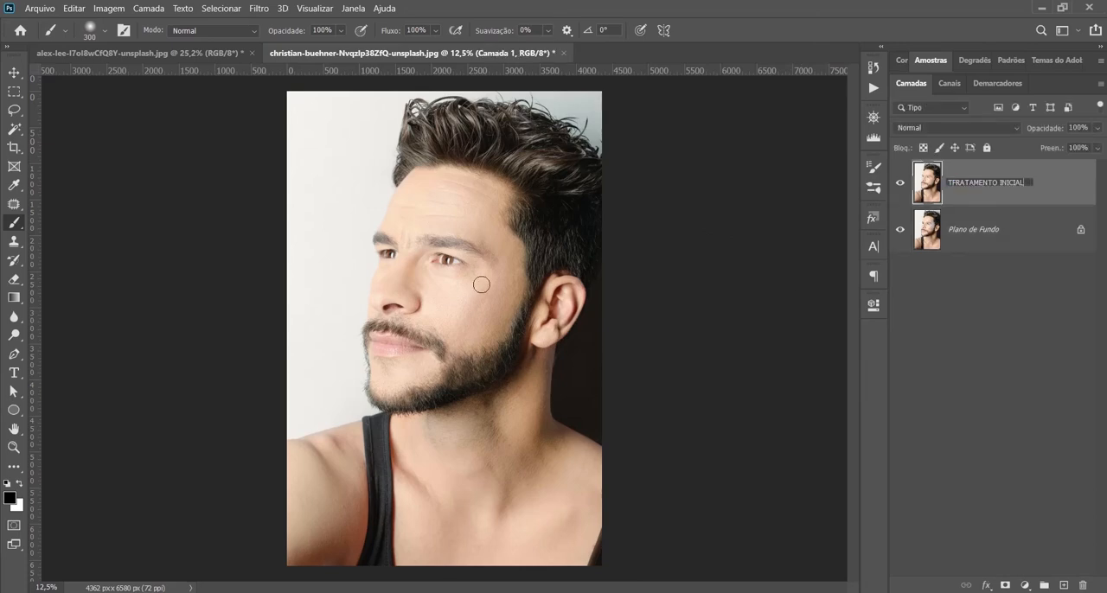
pyautogui.press('Return')
# Step: Remove the wrinkles and small blemishes on the man's forehead with the Patch tool
pyautogui.press('v')
pyautogui.scroll(13, 462, 277)
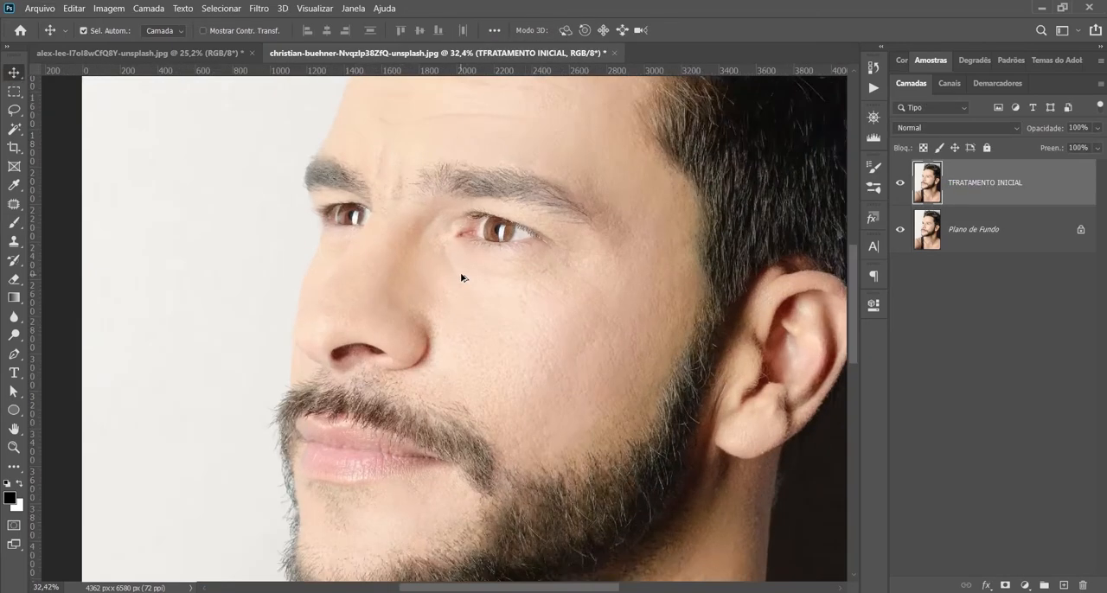
pyautogui.moveTo(462, 277); pyautogui.dragTo(433, 453)
pyautogui.press('j')
pyautogui.moveTo(377, 399); pyautogui.dragTo(381, 405)
pyautogui.hotkey('ctrl', 'd')
pyautogui.scroll(1, 367, 263)
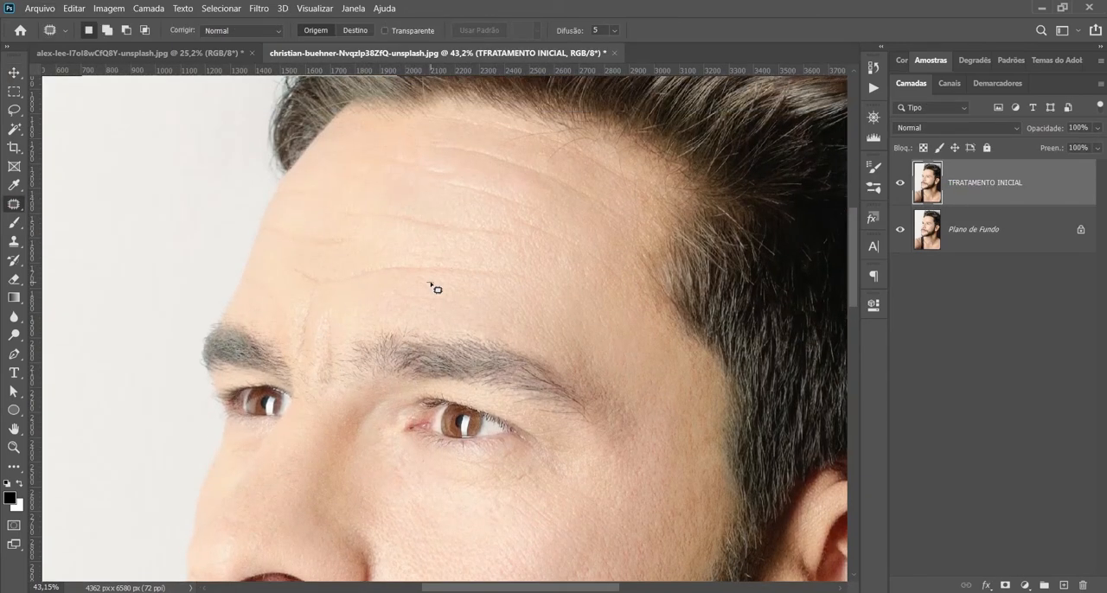
pyautogui.moveTo(299, 268); pyautogui.dragTo(304, 265)
pyautogui.moveTo(423, 275); pyautogui.dragTo(449, 256)
pyautogui.click(400, 267)
pyautogui.moveTo(372, 232)
pyautogui.mouseDown()
pyautogui.moveTo(495, 230)
pyautogui.moveTo(374, 227)
pyautogui.mouseUp()
pyautogui.moveTo(526, 241)
pyautogui.mouseDown()
pyautogui.moveTo(593, 242)
pyautogui.moveTo(530, 239)
pyautogui.mouseUp()
pyautogui.moveTo(427, 183); pyautogui.dragTo(430, 179)
pyautogui.moveTo(477, 197); pyautogui.dragTo(413, 232)
pyautogui.click(439, 207)
pyautogui.moveTo(436, 161); pyautogui.dragTo(440, 147)
pyautogui.moveTo(503, 176); pyautogui.dragTo(519, 244)
pyautogui.hotkey('ctrl', 'd')
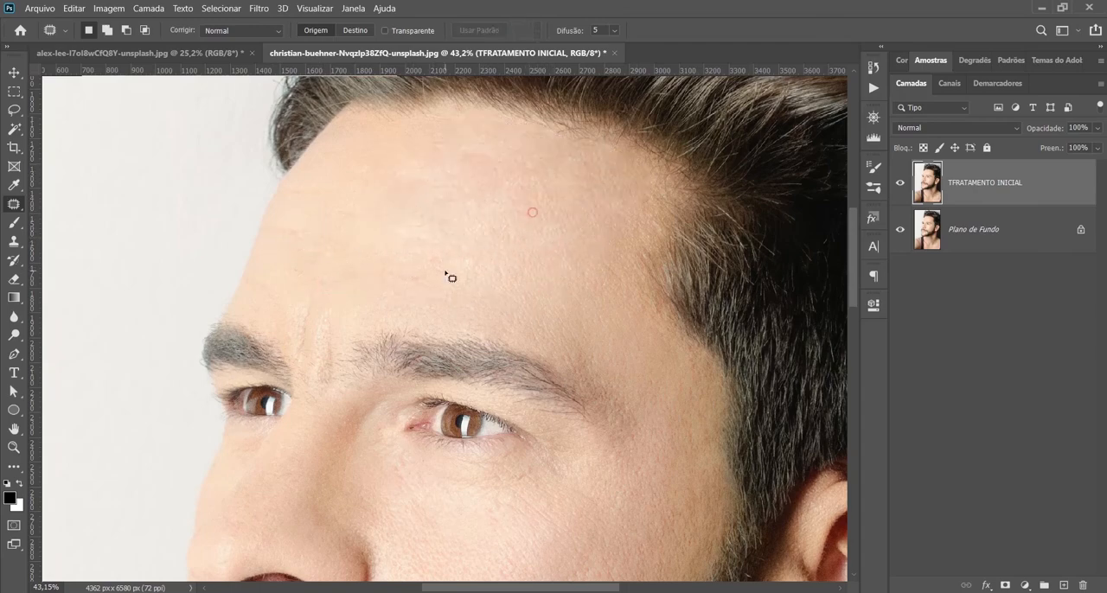
# Step: Apply an automatic Levels correction to the TFRATAMENTO INICIAL layer and compare it with the original background
pyautogui.scroll(-6, 447, 274)
pyautogui.hotkey('ctrl', '0')
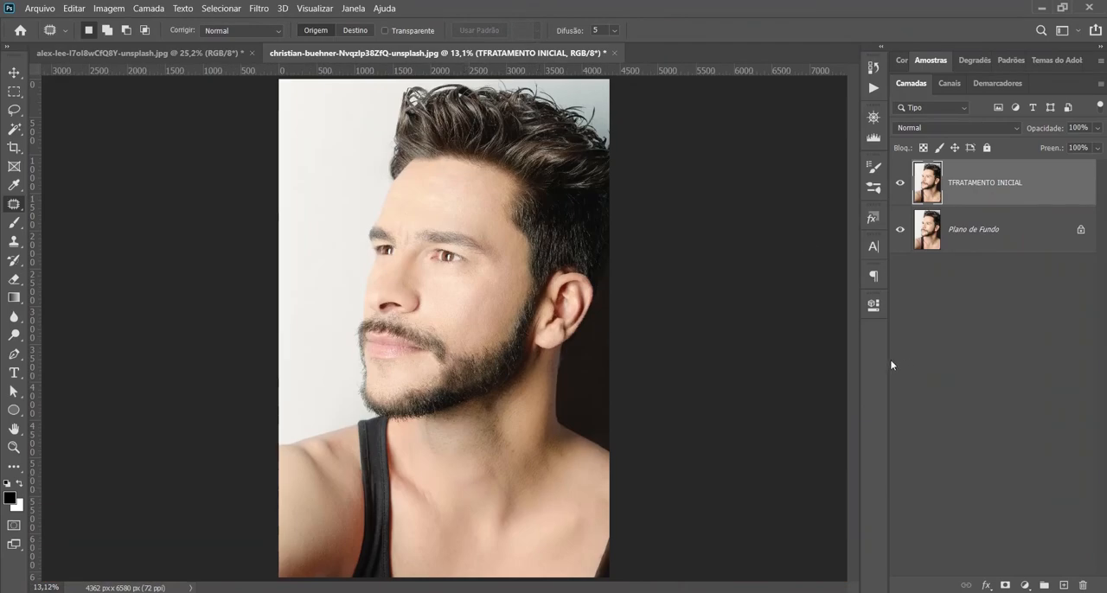
pyautogui.hotkey('ctrl', 'l')
pyautogui.click(1026, 157)
pyautogui.click(1022, 98)
pyautogui.click(900, 184)
pyautogui.click(900, 183)
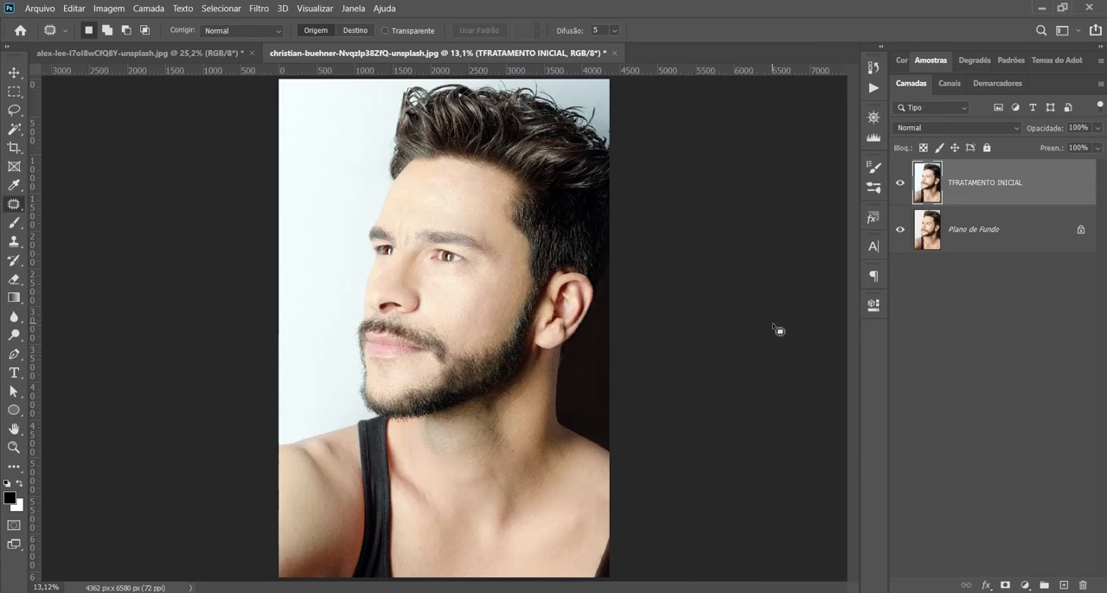
# Step: Correct the retouch layer's name to TRATAMENTO INICIAL
pyautogui.doubleClick(960, 183)
pyautogui.click(960, 187)
pyautogui.press('BackSpace')
pyautogui.click(1055, 194)
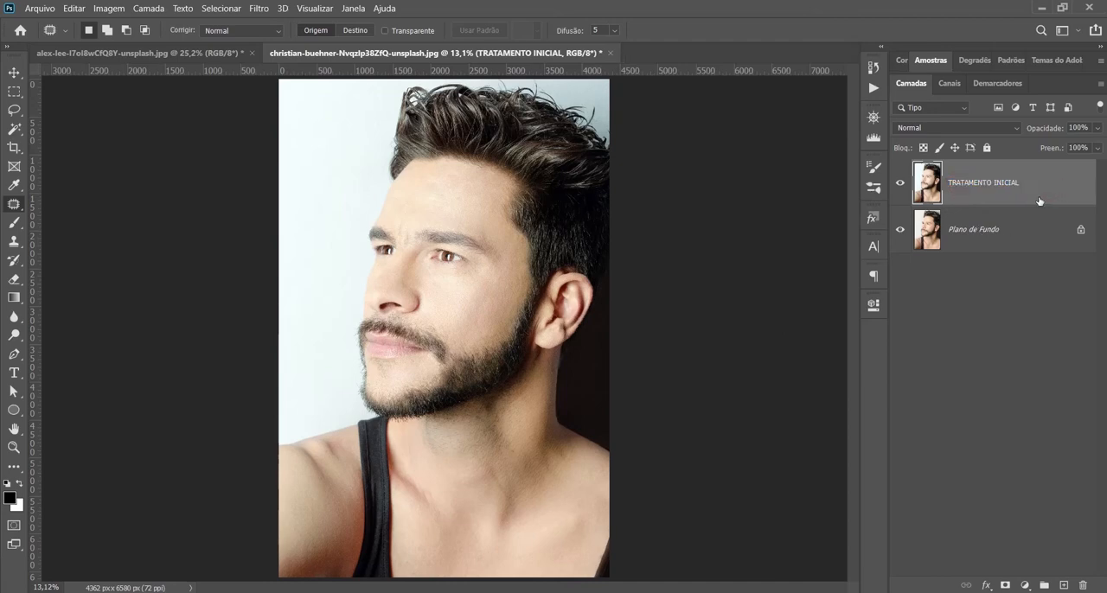
# Step: Duplicate the TRATAMENTO INICIAL layer twice and rename the lower copy BAIXA FREQUENCIA and the upper copy ALTA FREQUENCIA
pyautogui.hotkey('ctrl', 'j')
pyautogui.hotkey('ctrl', 'j')
pyautogui.doubleClick(1018, 232)
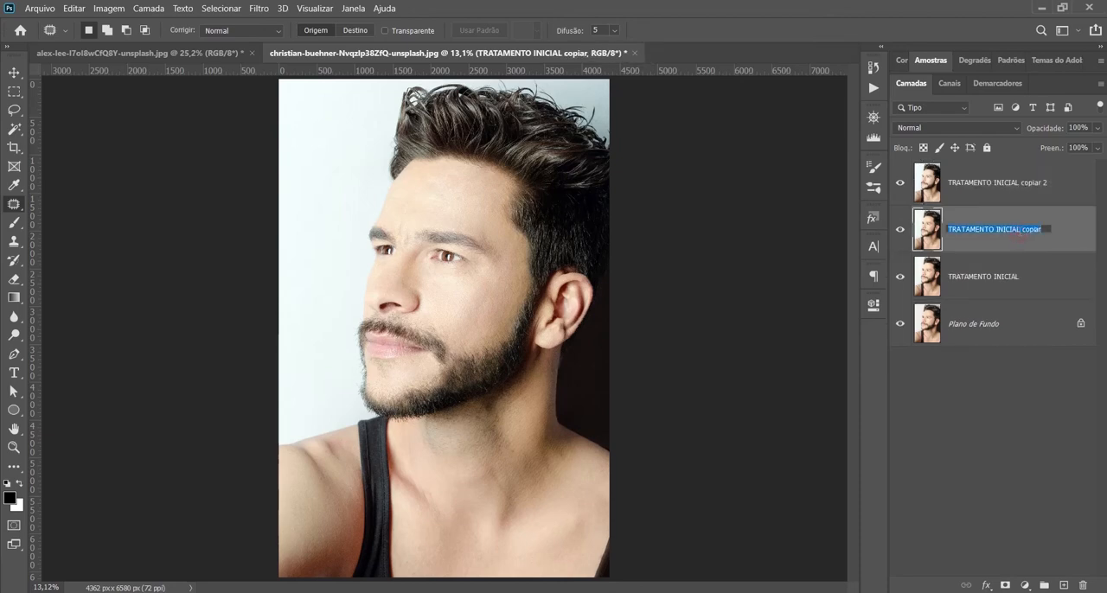
pyautogui.write('BAIXA FREQUEBCIA')
pyautogui.click(999, 192)
pyautogui.doubleClick(996, 190)
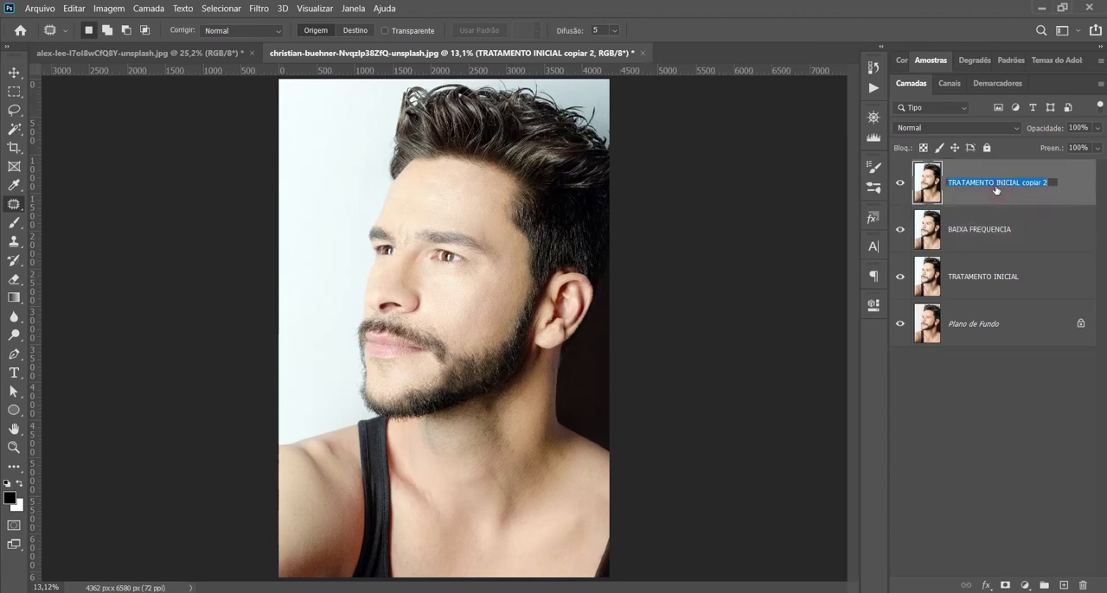
pyautogui.write('ALTA FREQUENCIA')
# Step: Apply a 6.4 pixel Gaussian Blur to the BAIXA FREQUENCIA layer while ALTA FREQUENCIA is hidden, and show ALTA FREQUENCIA again
pyautogui.click(1016, 219)
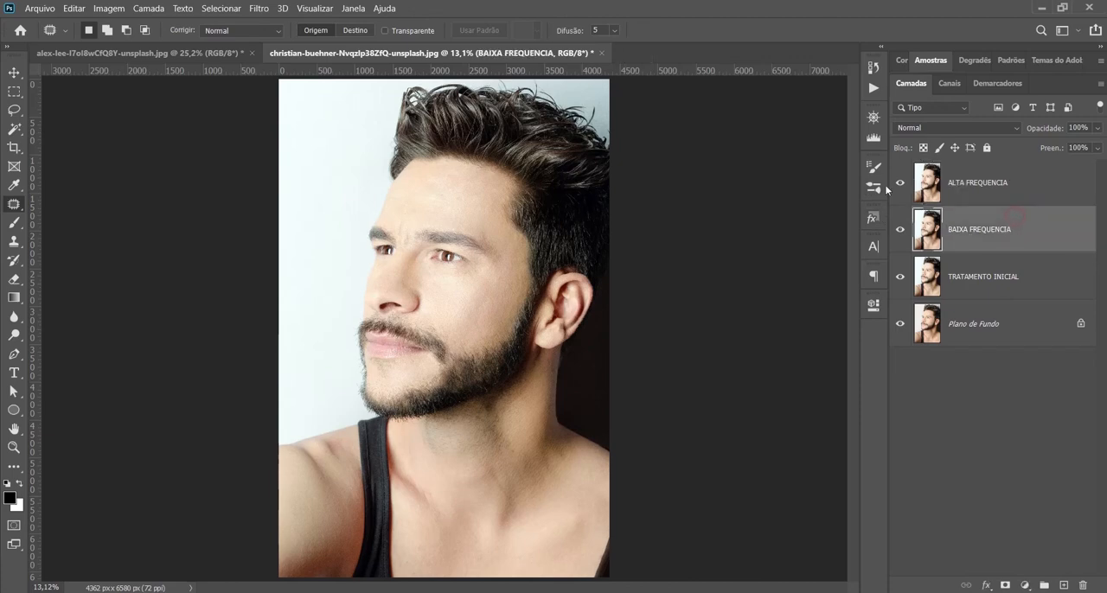
pyautogui.click(900, 185)
pyautogui.click(260, 8)
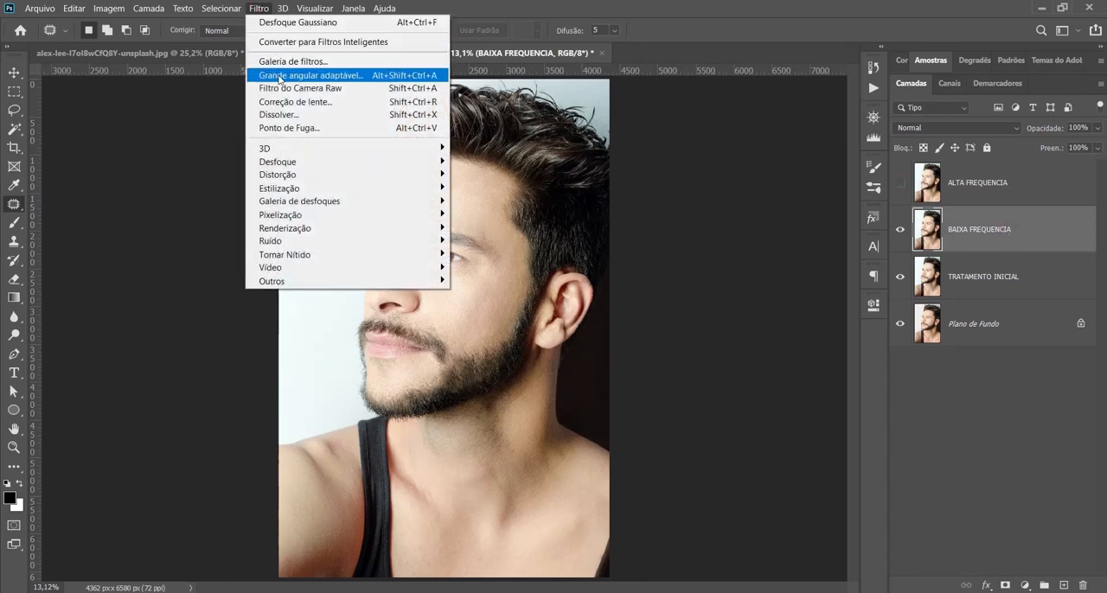
pyautogui.click(303, 163)
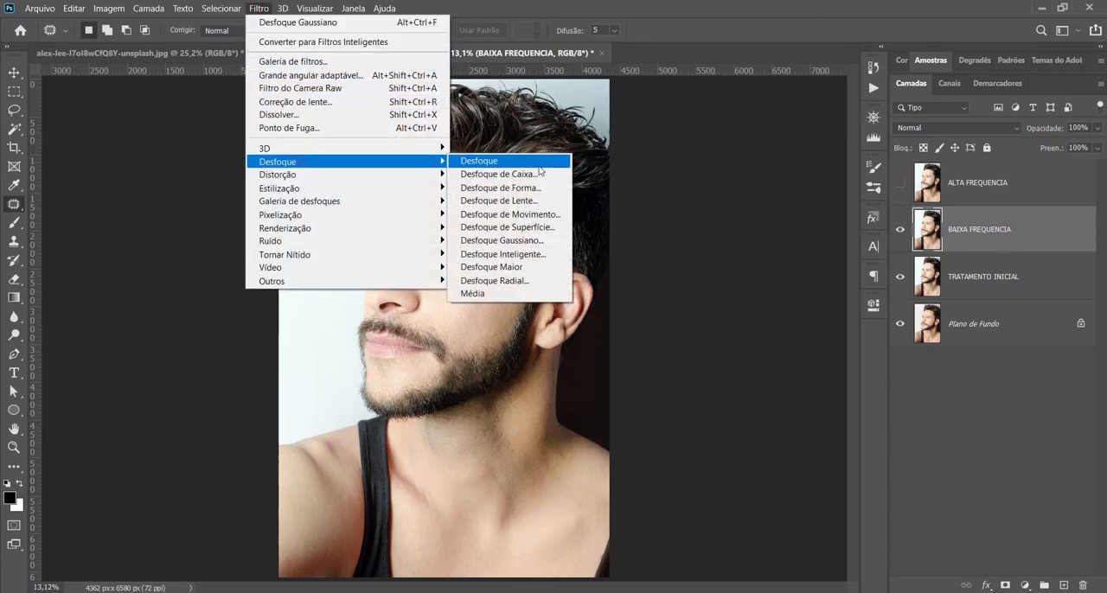
pyautogui.click(526, 245)
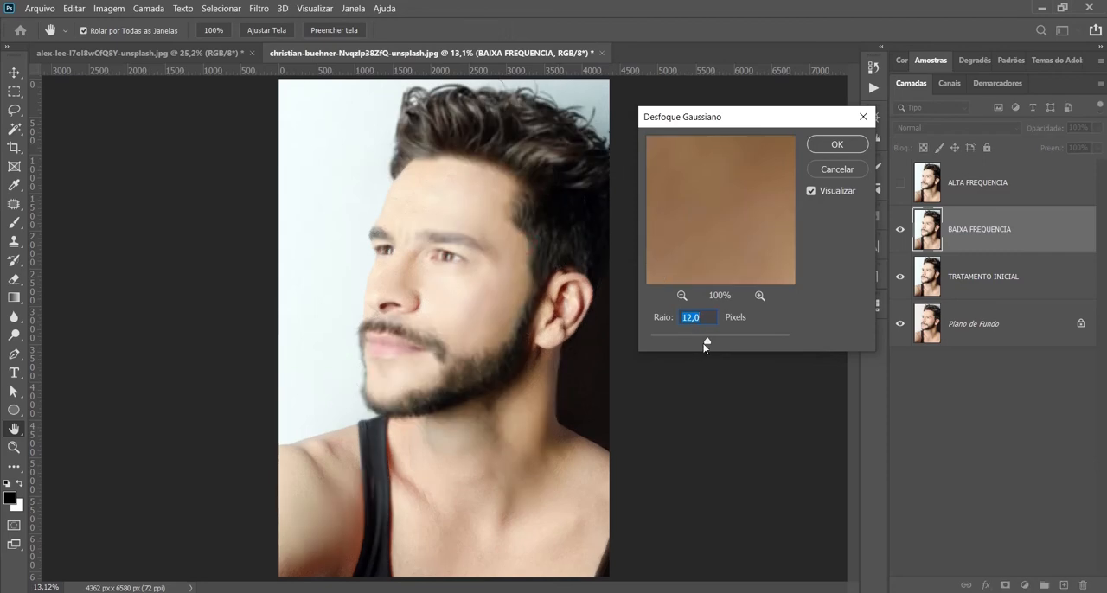
pyautogui.moveTo(704, 345); pyautogui.dragTo(694, 342)
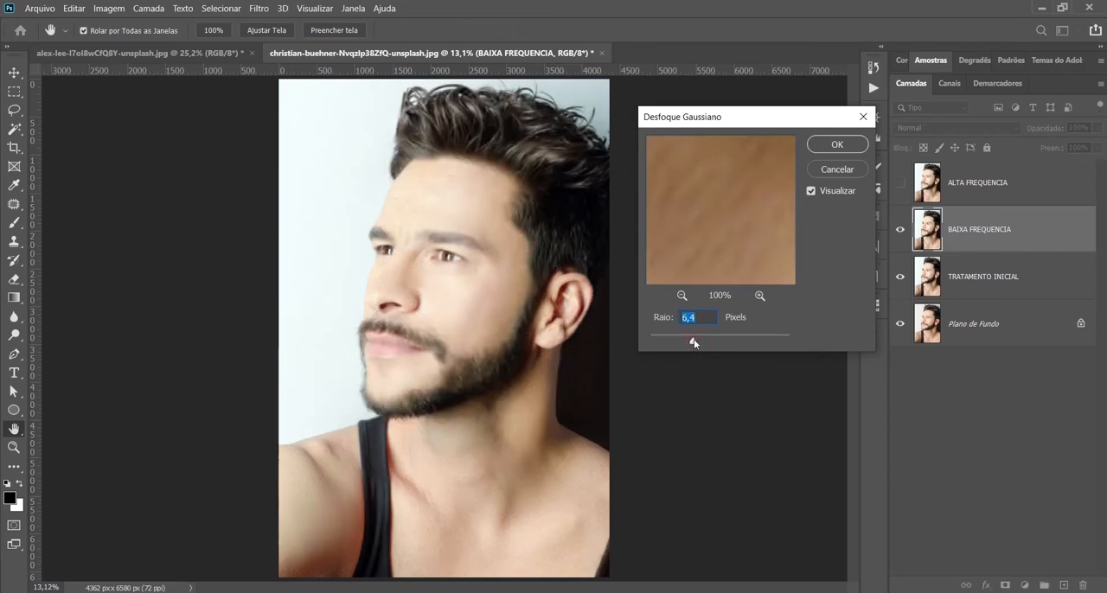
pyautogui.click(831, 144)
pyautogui.click(900, 183)
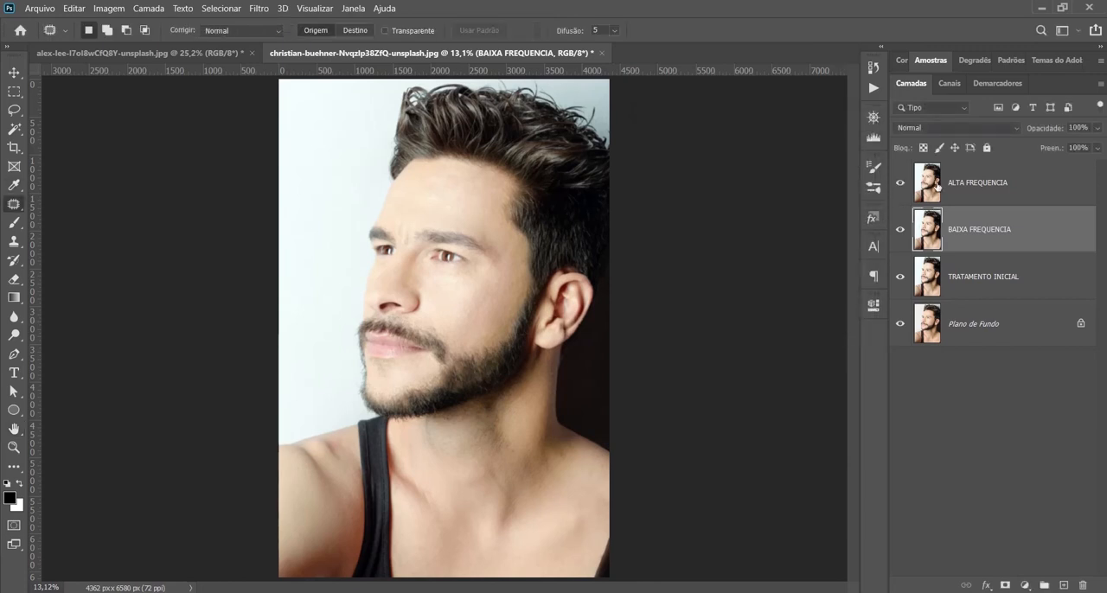
# Step: Use Apply Image on ALTA FREQUENCIA to subtract BAIXA FREQUENCIA with scale 2 and offset 128, and set its blend mode to Luz Linear
pyautogui.click(1023, 185)
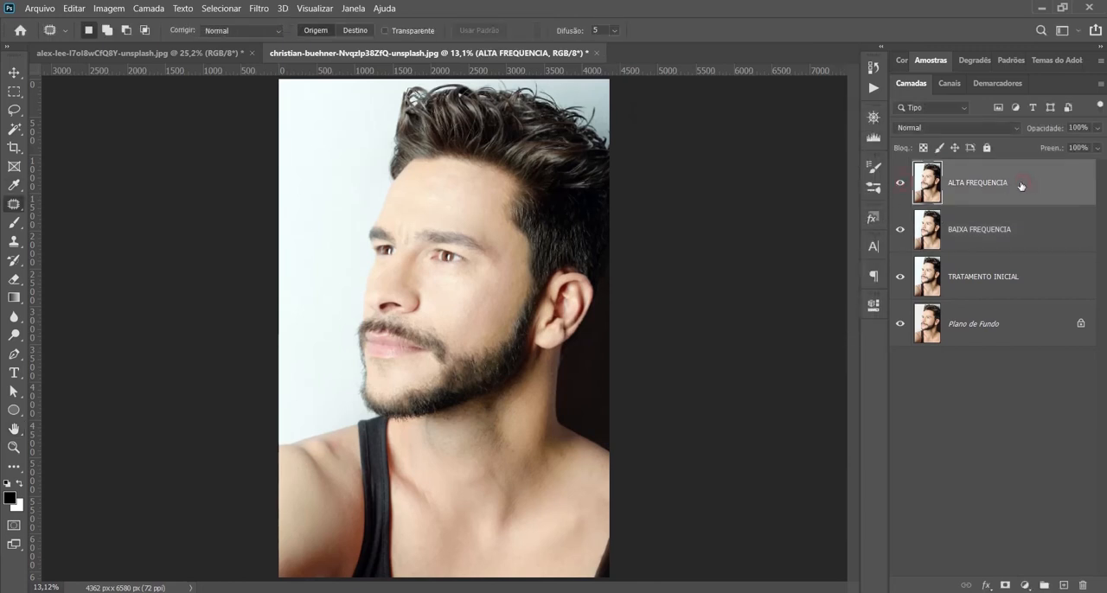
pyautogui.click(110, 9)
pyautogui.click(134, 206)
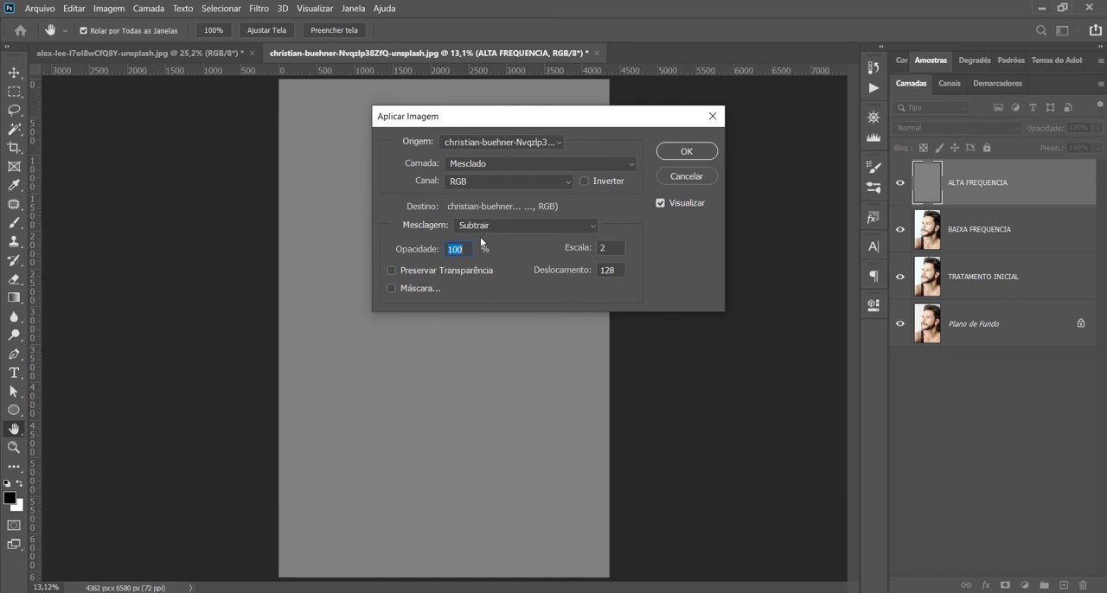
pyautogui.click(485, 165)
pyautogui.click(485, 220)
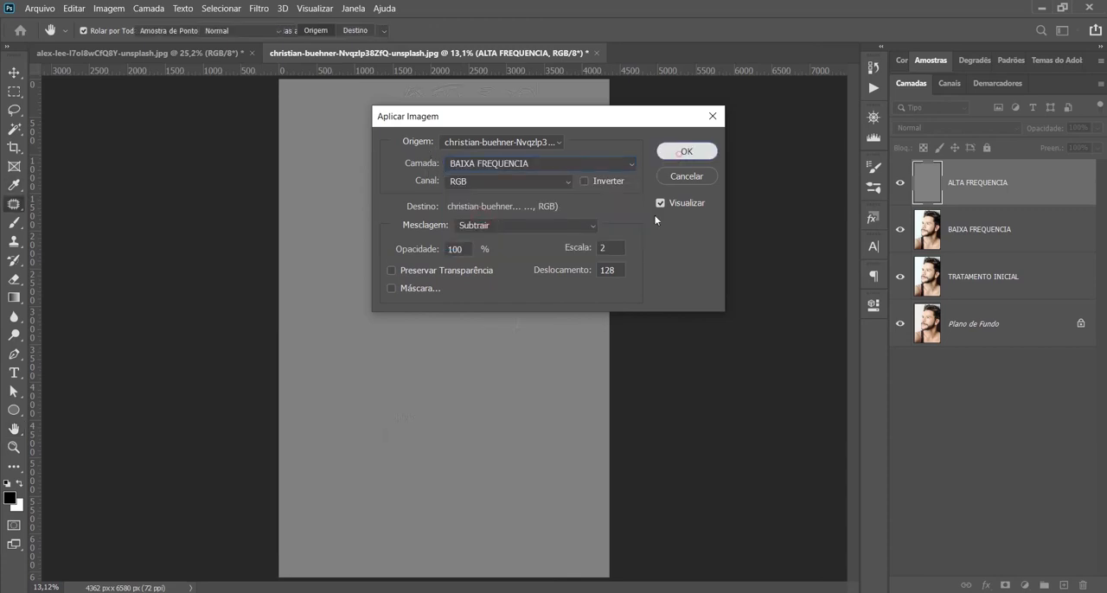
pyautogui.click(679, 161)
pyautogui.press('j')
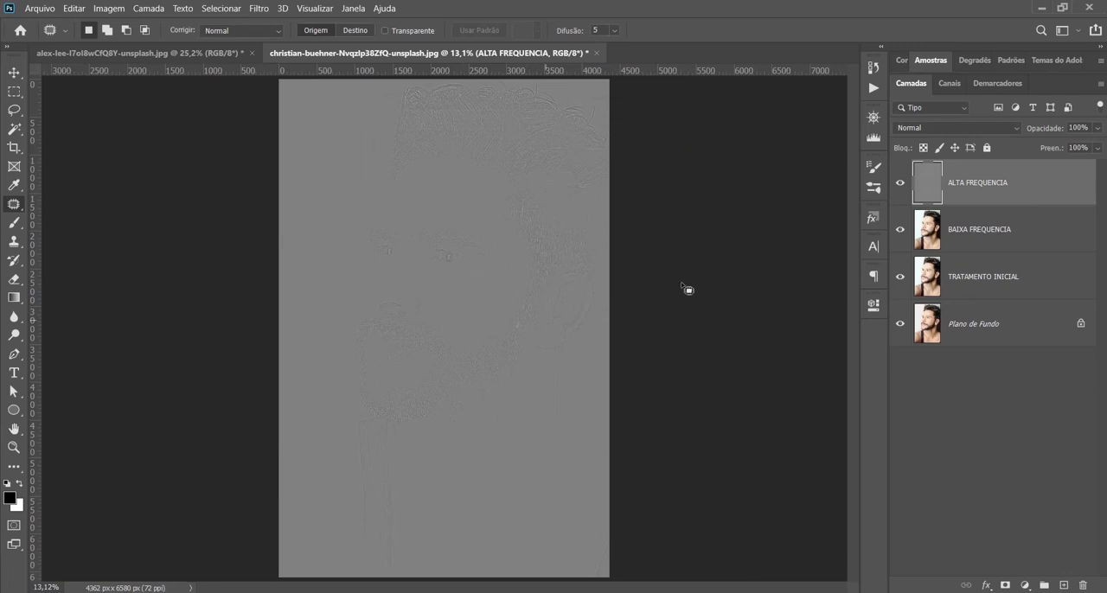
pyautogui.click(988, 128)
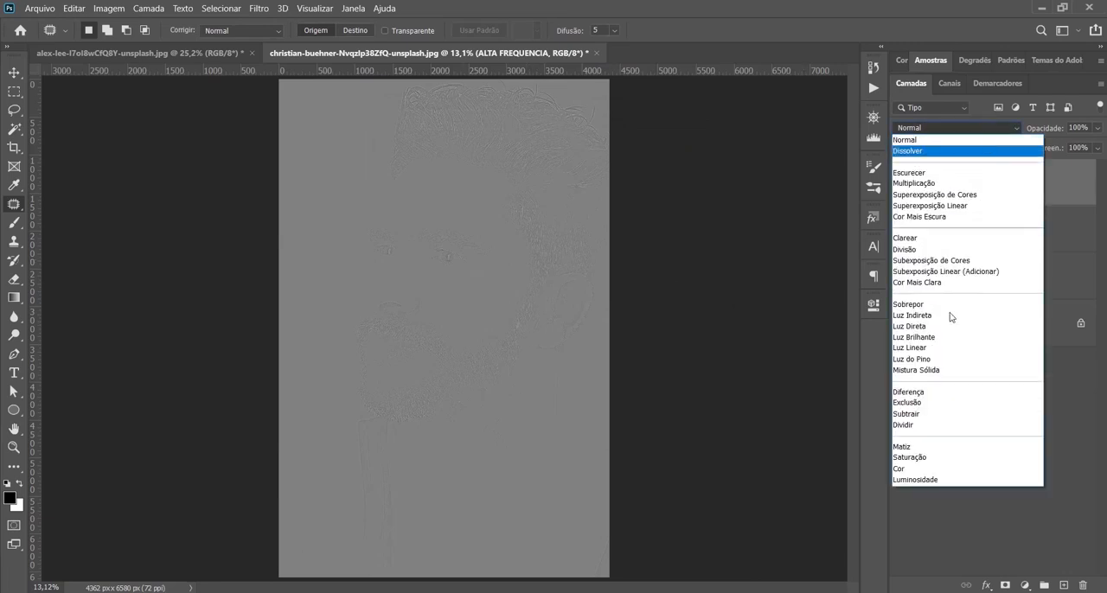
pyautogui.click(936, 348)
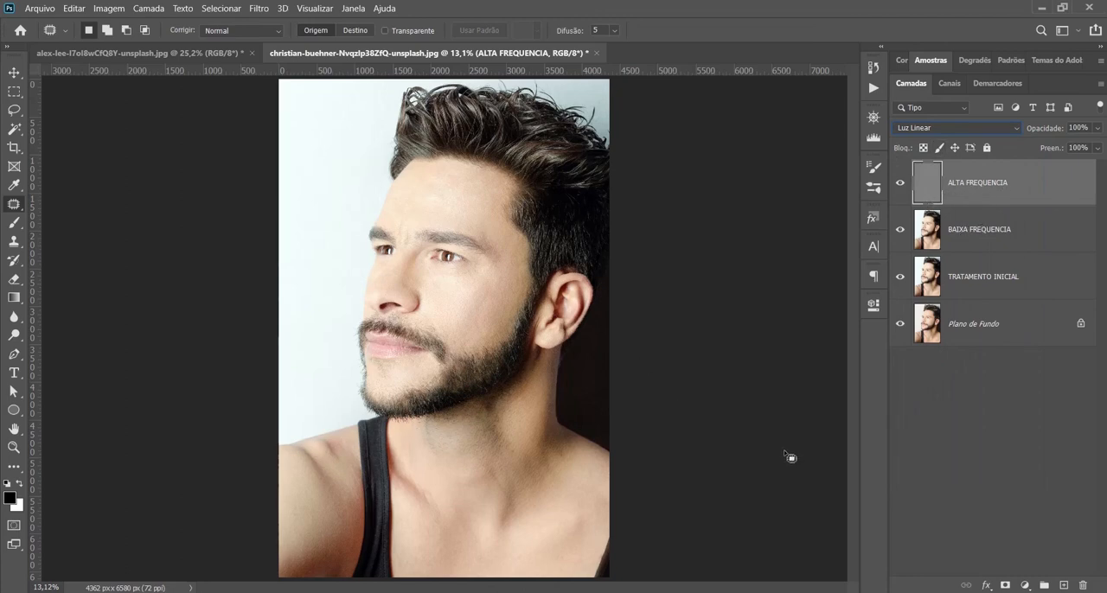
# Step: Duplicate the BAIXA FREQUENCIA layer and rename the copy BAIXA FREQUENCIA TRATAMENTO
pyautogui.click(1023, 241)
pyautogui.hotkey('ctrl', 'j')
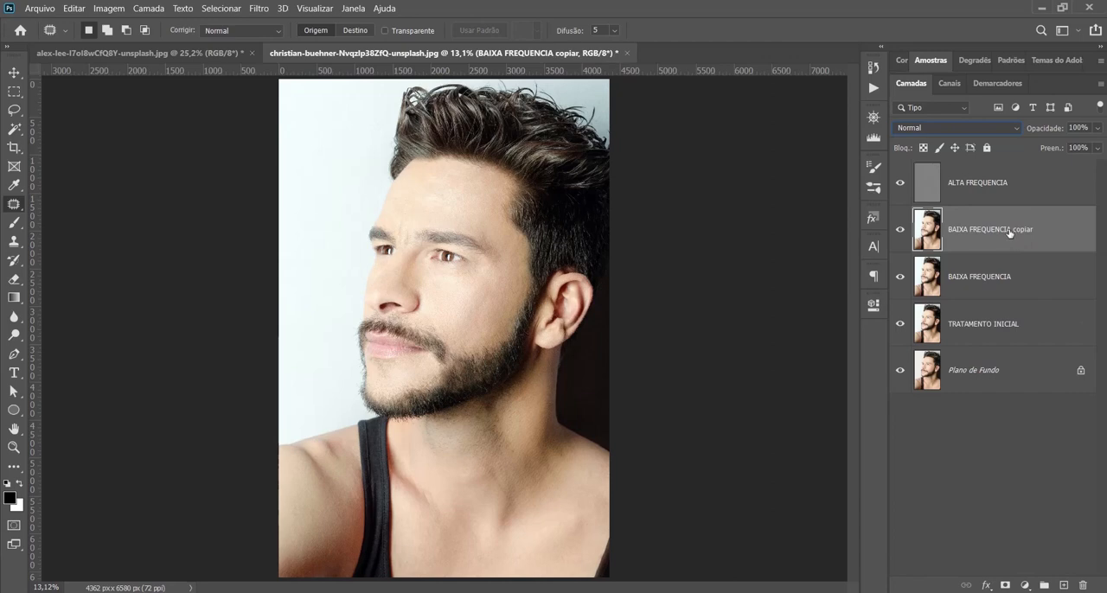
pyautogui.doubleClick(1012, 230)
pyautogui.write('TRATAMENYTO')
pyautogui.press('BackSpace')
pyautogui.write('TO')
pyautogui.click(1051, 256)
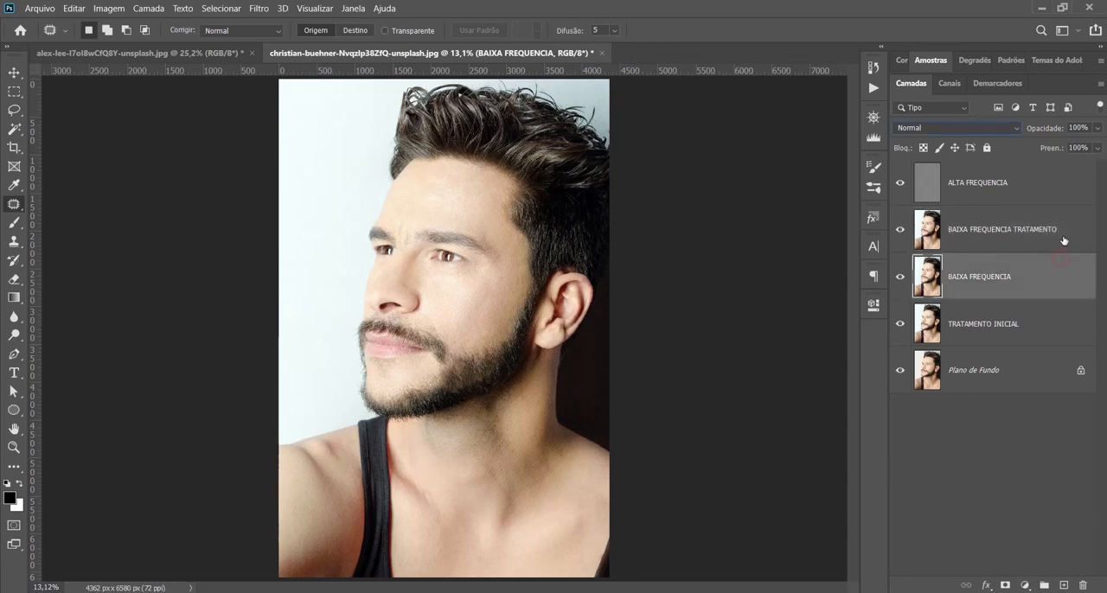
# Step: Add a black layer mask to BAIXA FREQUENCIA TRATAMENTO and apply a Gaussian Blur with radius 12 to the layer's image
pyautogui.click(1065, 240)
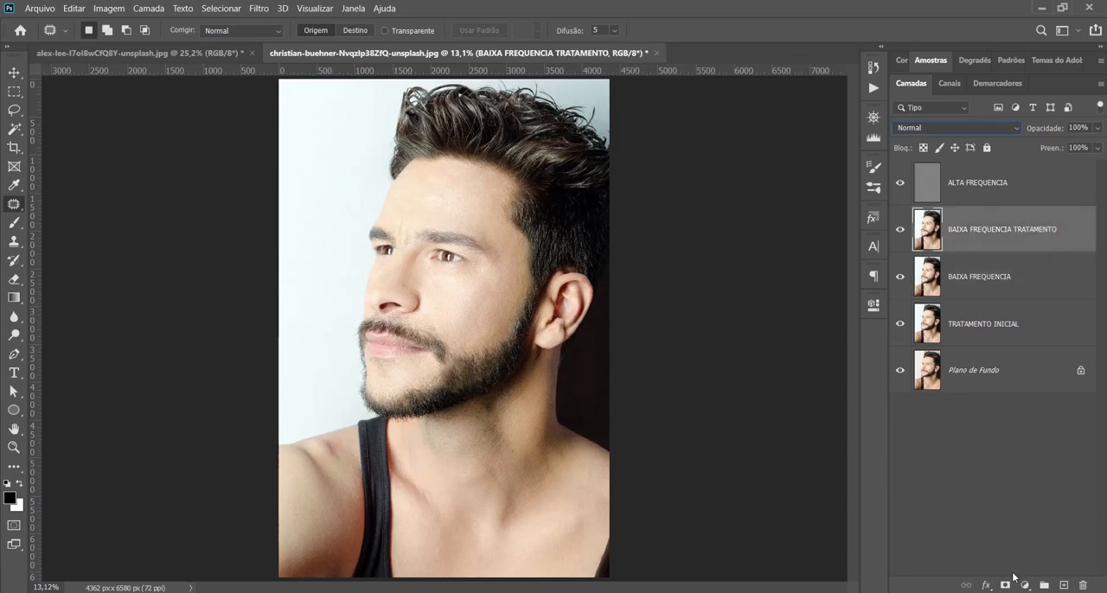
pyautogui.keyDown('alt'); pyautogui.click(1007, 586); pyautogui.keyUp('alt')
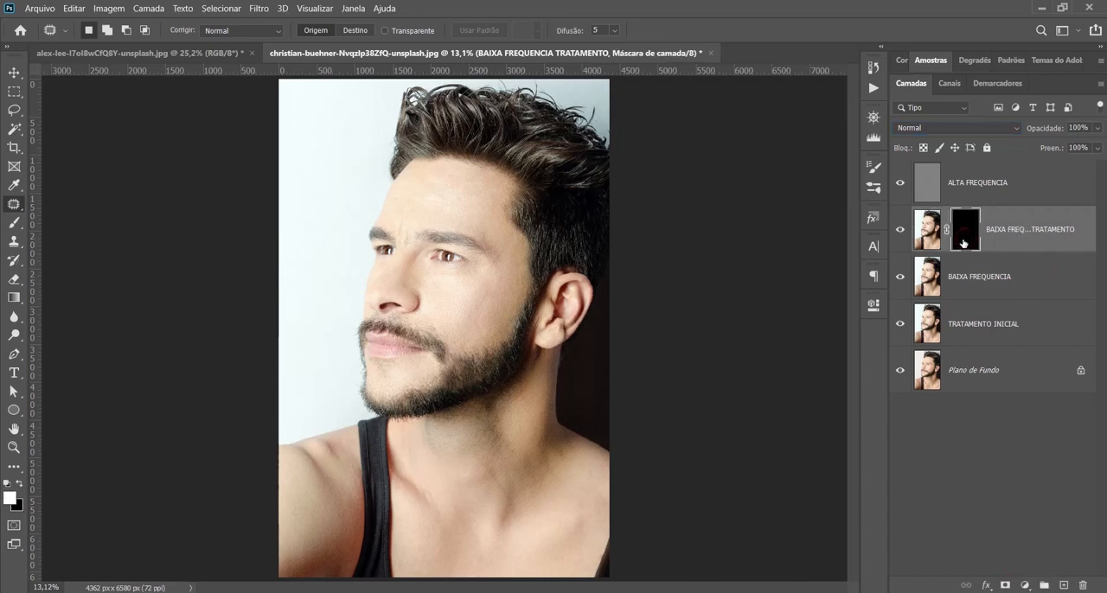
pyautogui.click(925, 242)
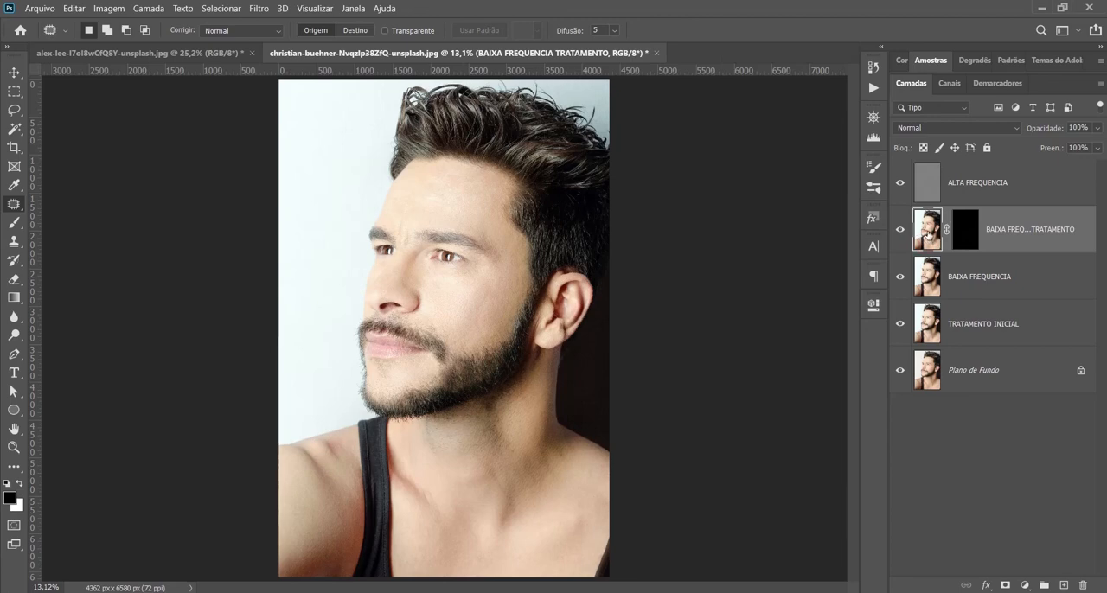
pyautogui.click(259, 9)
pyautogui.moveTo(297, 158)
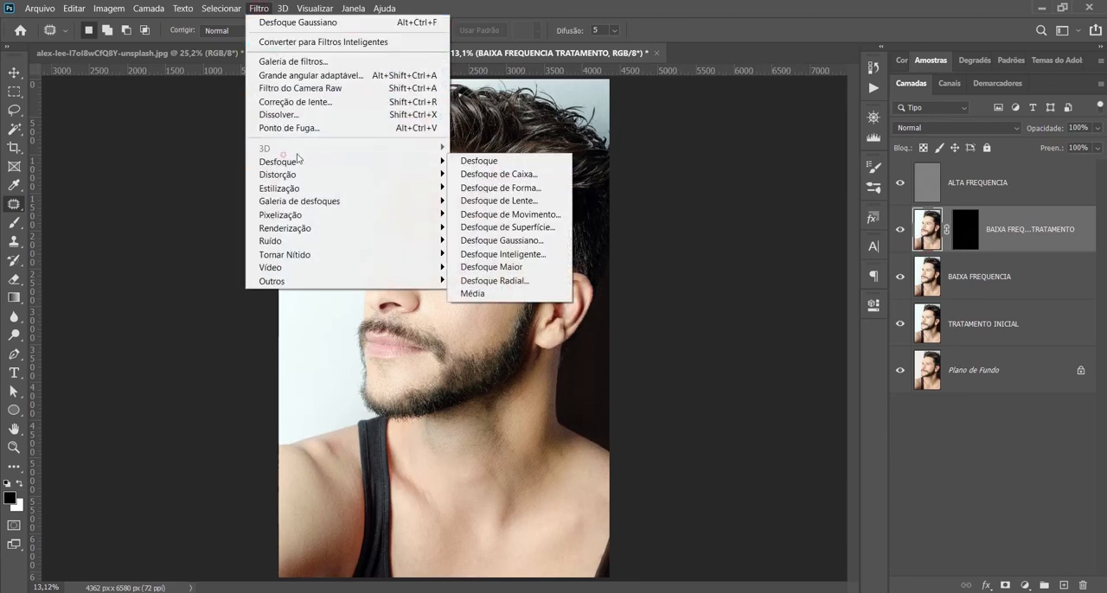
pyautogui.click(504, 240)
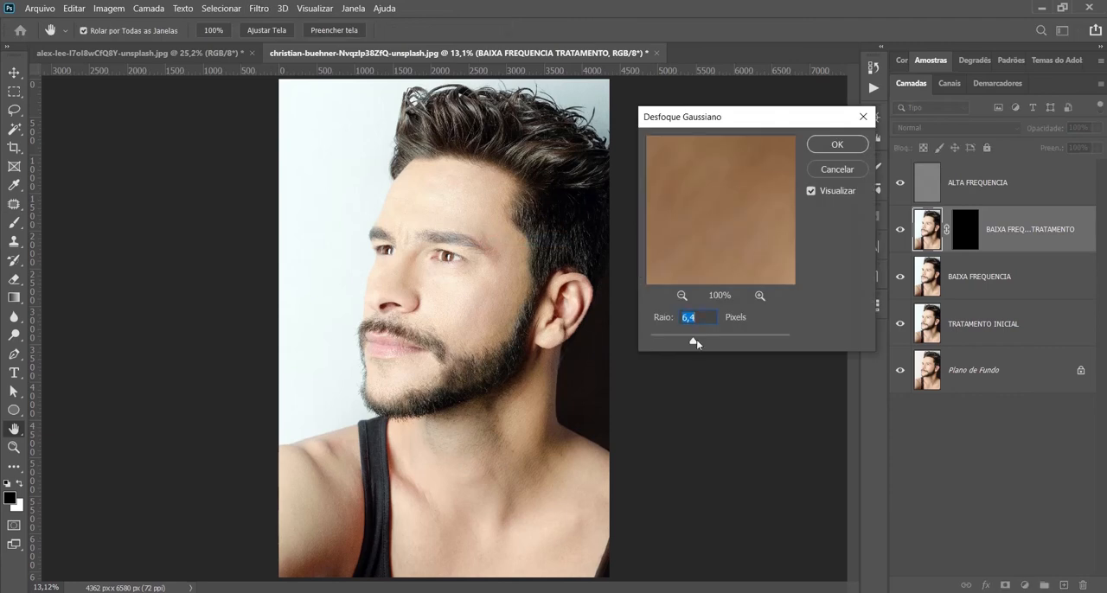
pyautogui.write('12')
pyautogui.click(821, 147)
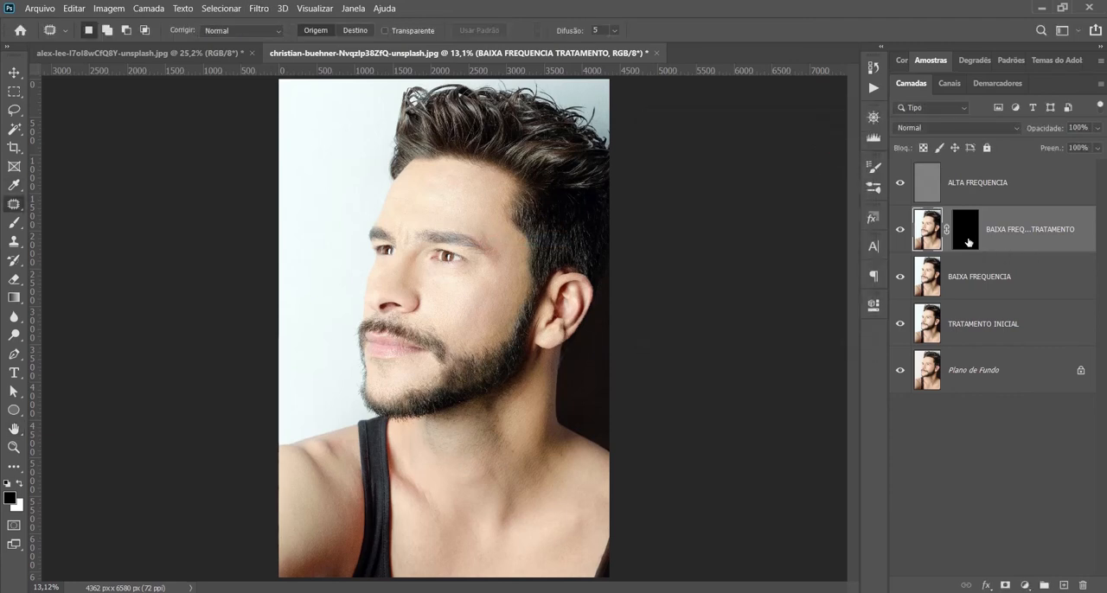
# Step: Paint white on the BAIXA FREQUENCIA TRATAMENTO mask with a 300 pixel brush to smooth the cheek, nose and forehead skin
pyautogui.click(966, 230)
pyautogui.press('x')
pyautogui.scroll(1, 437, 363)
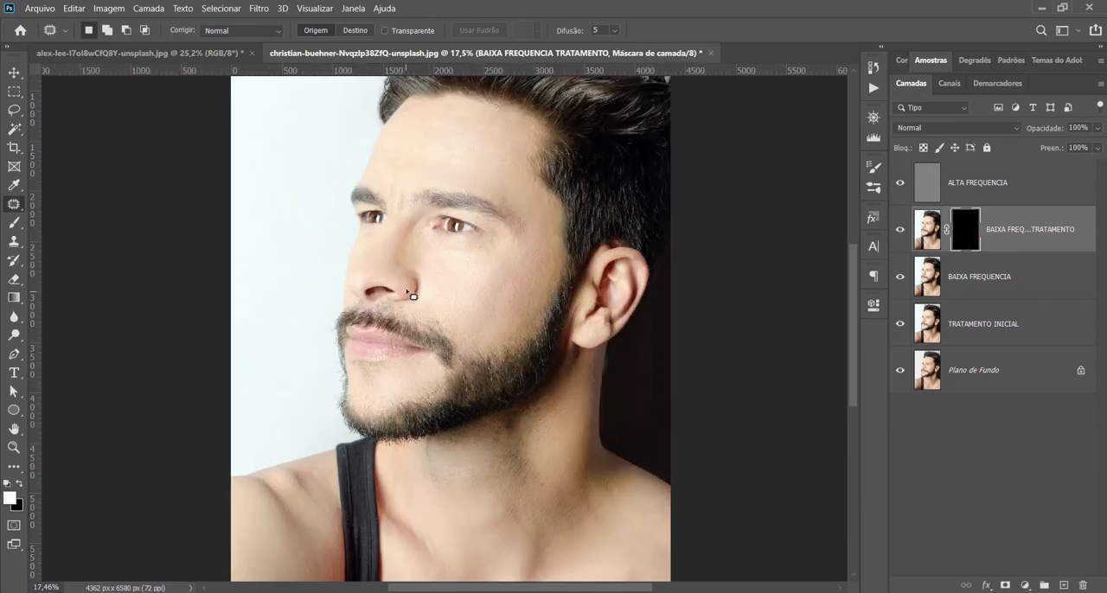
pyautogui.scroll(3, 413, 296)
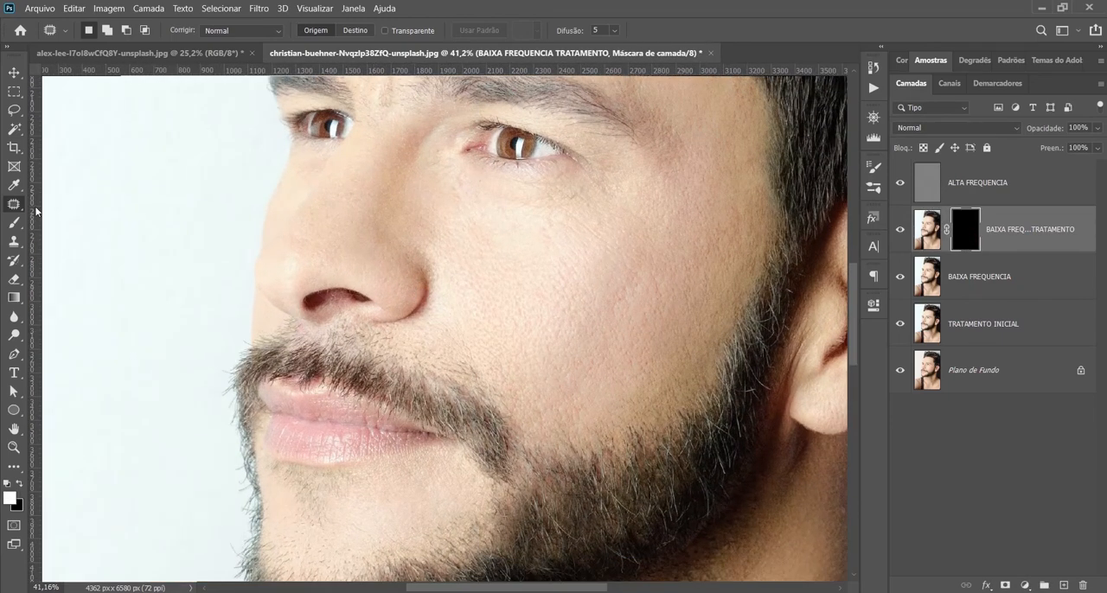
pyautogui.click(14, 222)
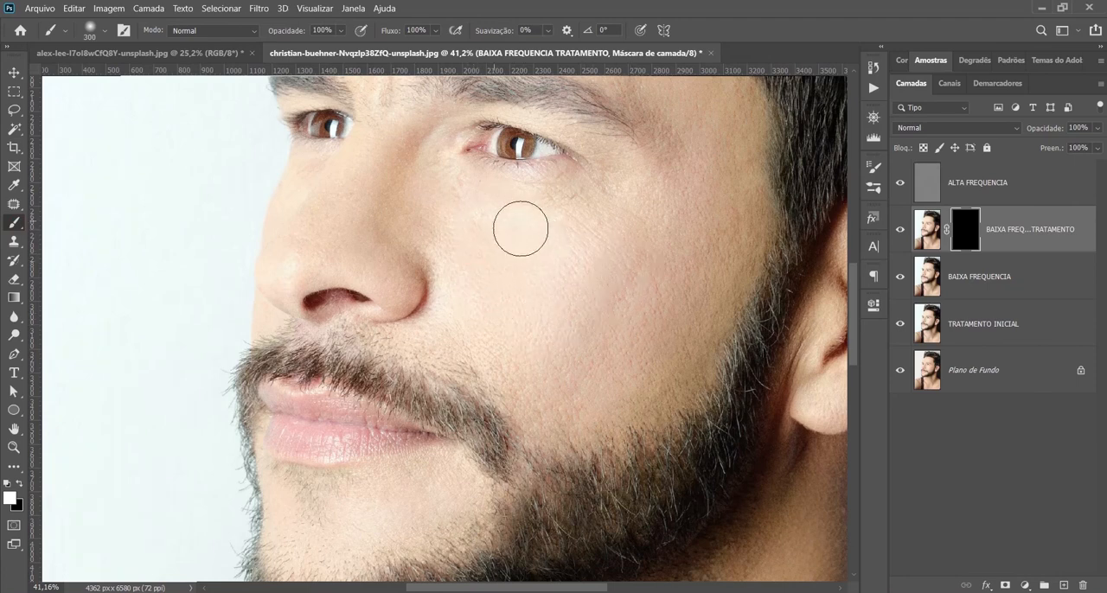
pyautogui.moveTo(520, 229); pyautogui.dragTo(630, 190)
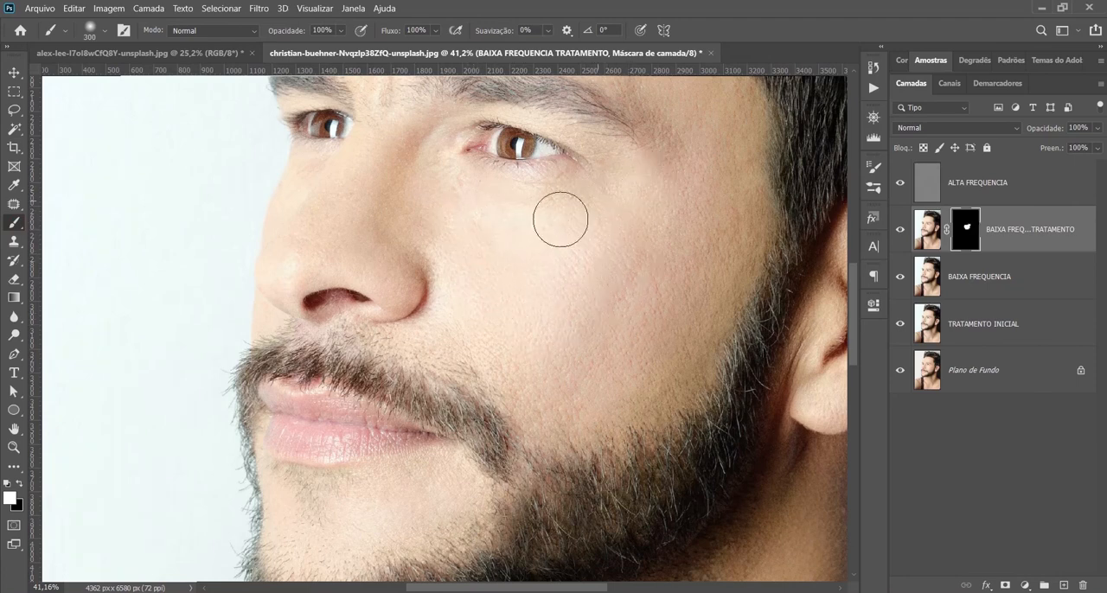
pyautogui.moveTo(346, 218); pyautogui.dragTo(329, 227)
pyautogui.moveTo(667, 374)
pyautogui.mouseDown()
pyautogui.moveTo(657, 348)
pyautogui.moveTo(680, 277)
pyautogui.moveTo(560, 274)
pyautogui.moveTo(584, 260)
pyautogui.mouseUp()
pyautogui.moveTo(599, 208); pyautogui.dragTo(559, 367)
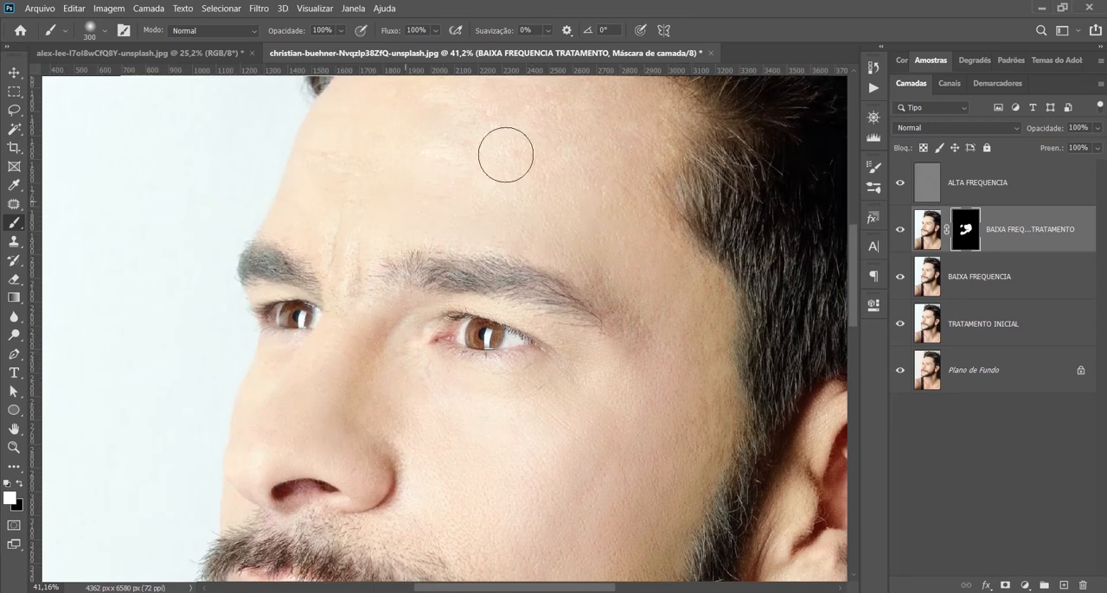
pyautogui.moveTo(328, 179)
pyautogui.mouseDown()
pyautogui.moveTo(339, 144)
pyautogui.moveTo(416, 113)
pyautogui.mouseUp()
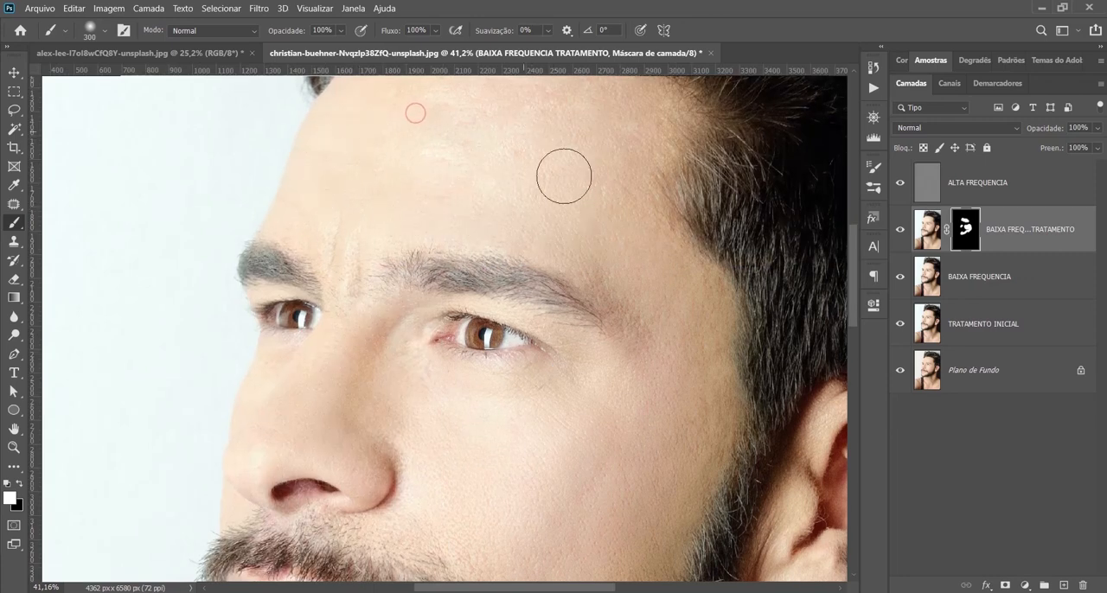
pyautogui.moveTo(564, 176); pyautogui.dragTo(554, 302)
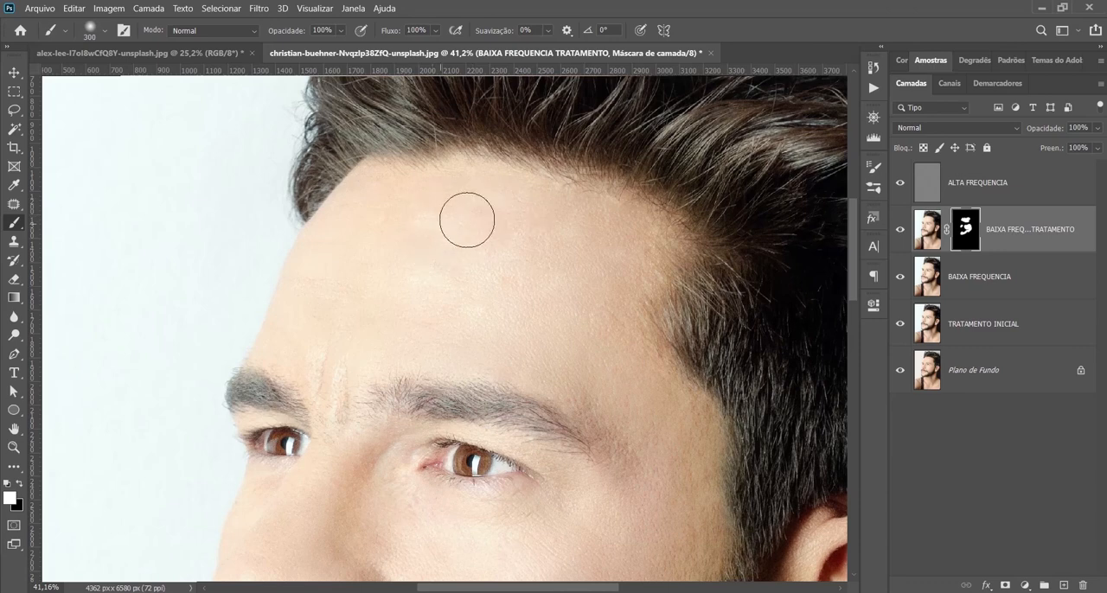
# Step: Enlarge the brush to 700 pixels and extend the white mask painting over the forehead, temple and cheek
pyautogui.press(']')
pyautogui.press(']')
pyautogui.press(']')
pyautogui.press(']')
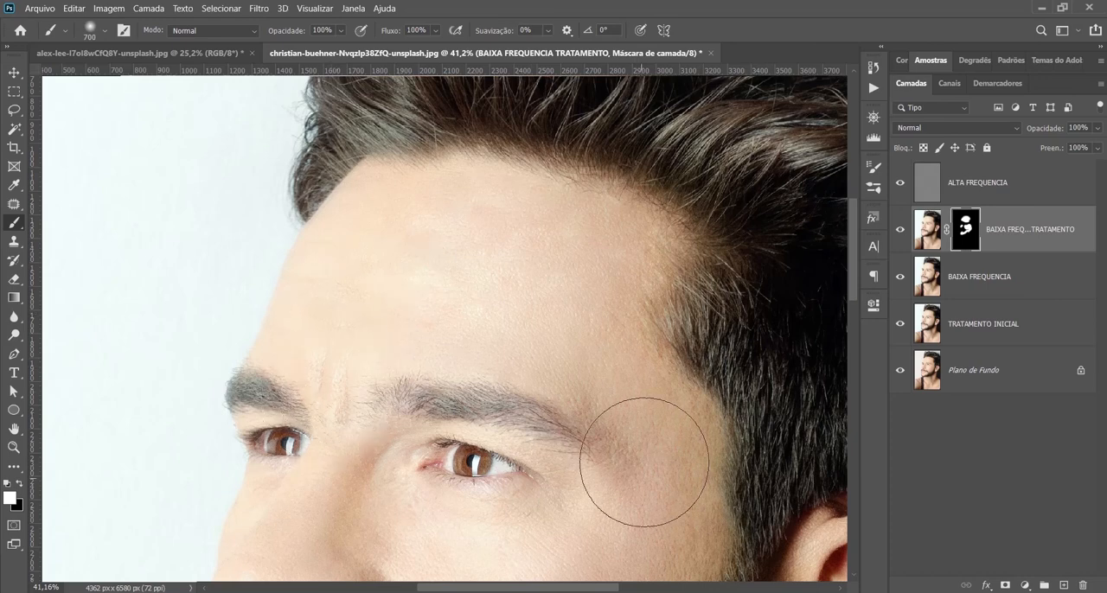
pyautogui.moveTo(644, 462)
pyautogui.mouseDown()
pyautogui.moveTo(638, 502)
pyautogui.moveTo(618, 491)
pyautogui.moveTo(545, 291)
pyautogui.mouseUp()
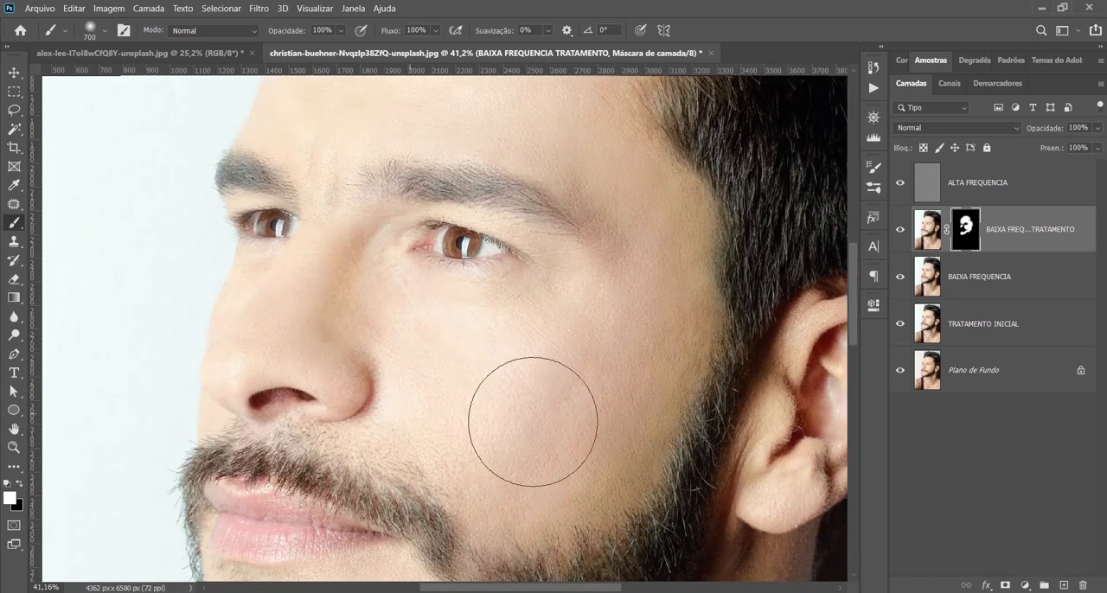
pyautogui.moveTo(533, 422)
pyautogui.mouseDown()
pyautogui.moveTo(403, 386)
pyautogui.moveTo(619, 335)
pyautogui.moveTo(580, 452)
pyautogui.mouseUp()
pyautogui.moveTo(567, 445); pyautogui.dragTo(558, 43)
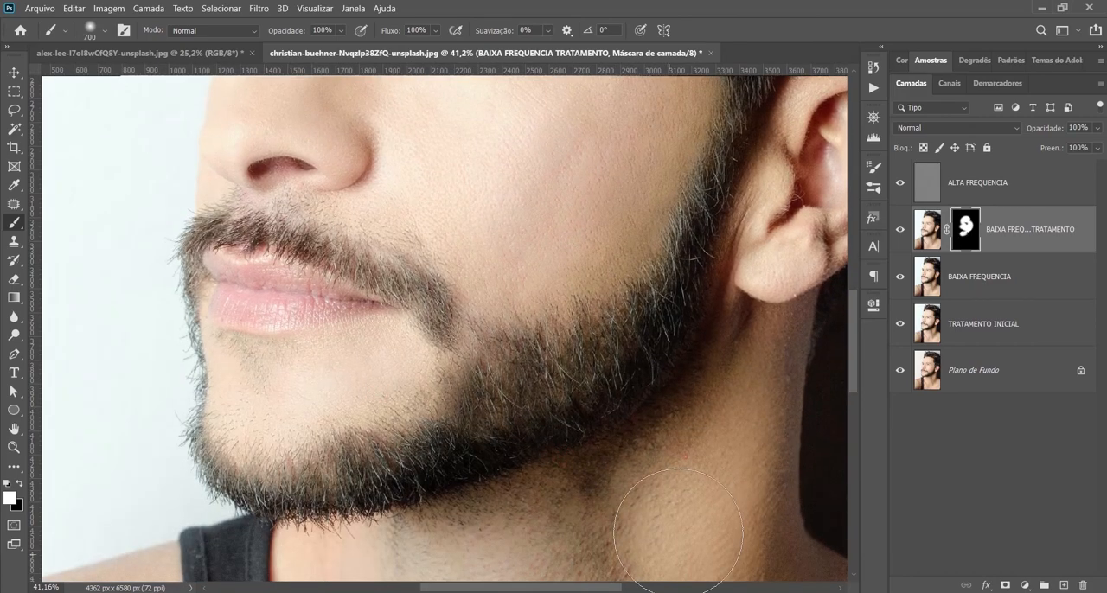
# Step: Paint the mask white over the man's neck and chest to smooth the skin there
pyautogui.moveTo(678, 533); pyautogui.dragTo(595, 514)
pyautogui.moveTo(582, 508); pyautogui.dragTo(529, 220)
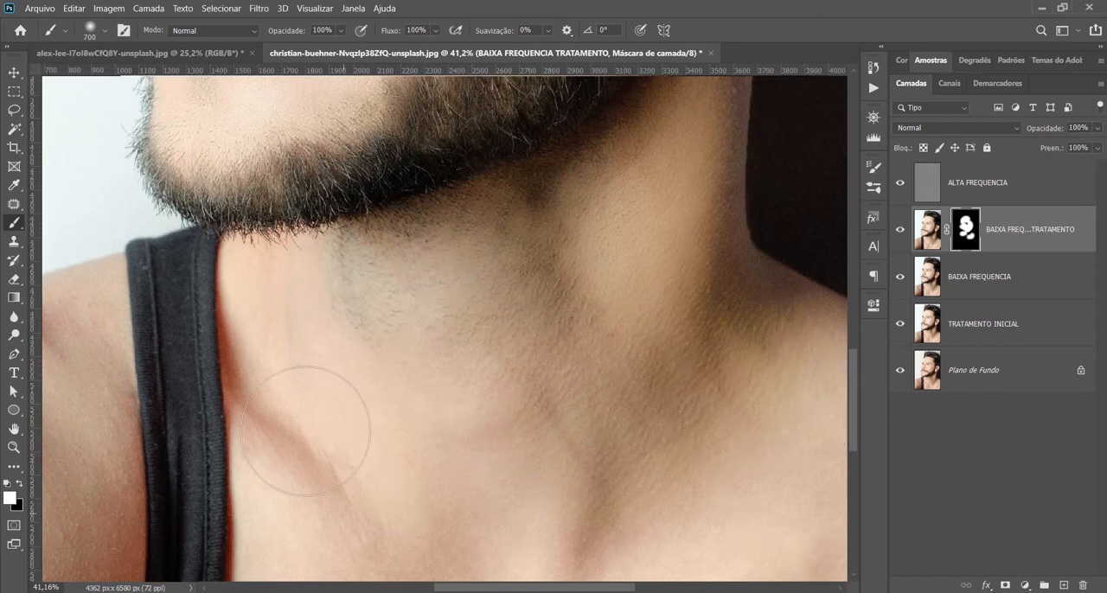
pyautogui.scroll(-5, 349, 403)
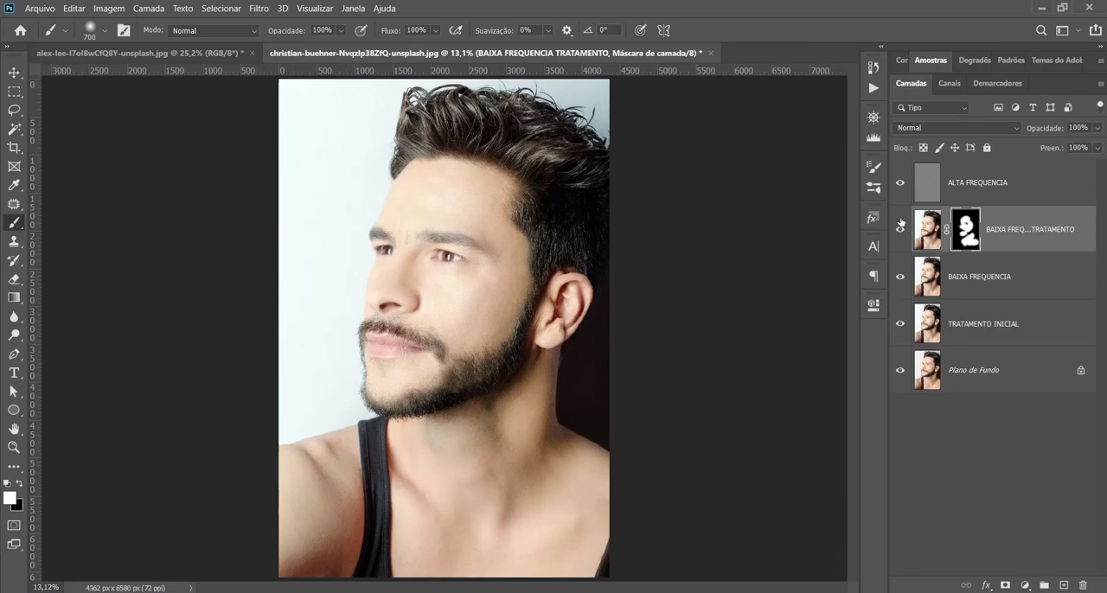
# Step: Group the ALTA FREQUENCIA, BAIXA FREQUENCIA TRATAMENTO and BAIXA FREQUENCIA layers and name the group SEPARAÇÃO DE FREQUENCIA
pyautogui.click(1000, 181)
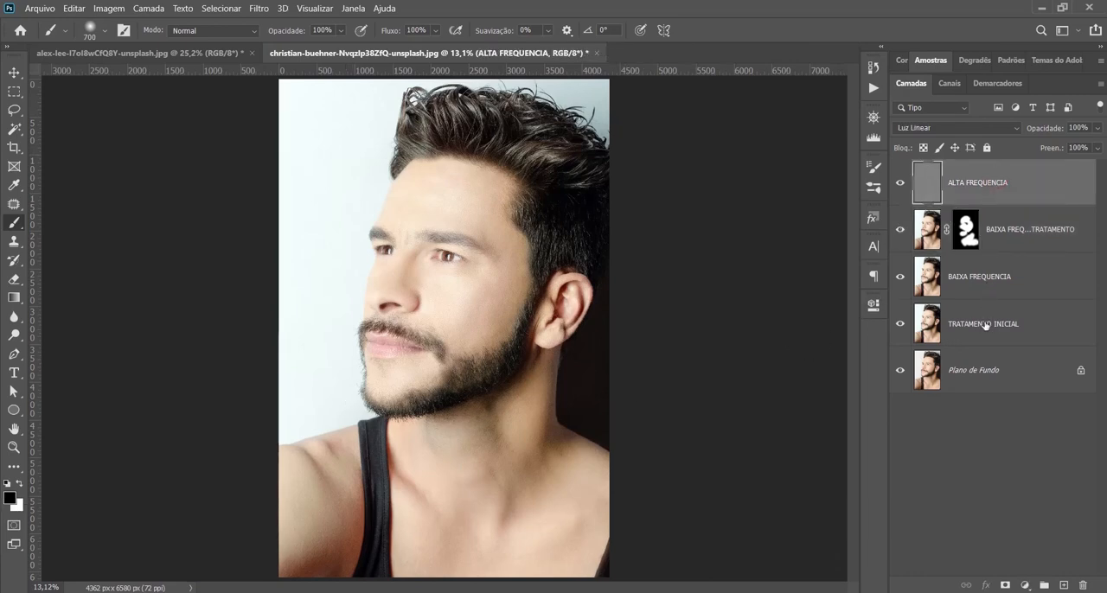
pyautogui.keyDown('shift'); pyautogui.click(985, 325); pyautogui.keyUp('shift')
pyautogui.click(981, 317)
pyautogui.click(994, 287)
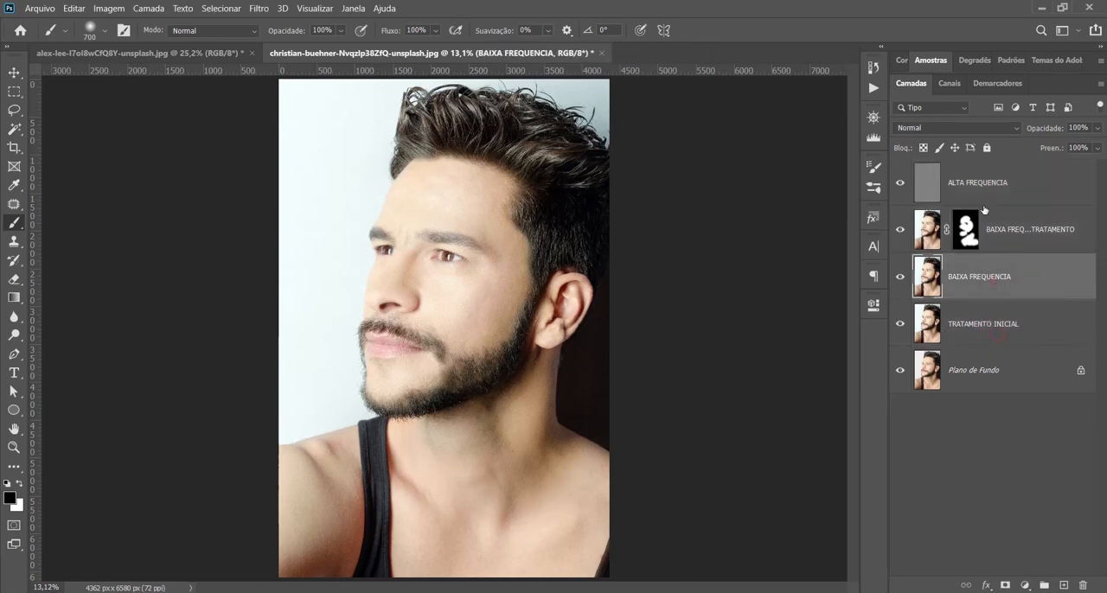
pyautogui.keyDown('shift'); pyautogui.click(984, 194); pyautogui.keyUp('shift')
pyautogui.hotkey('ctrl', 'g')
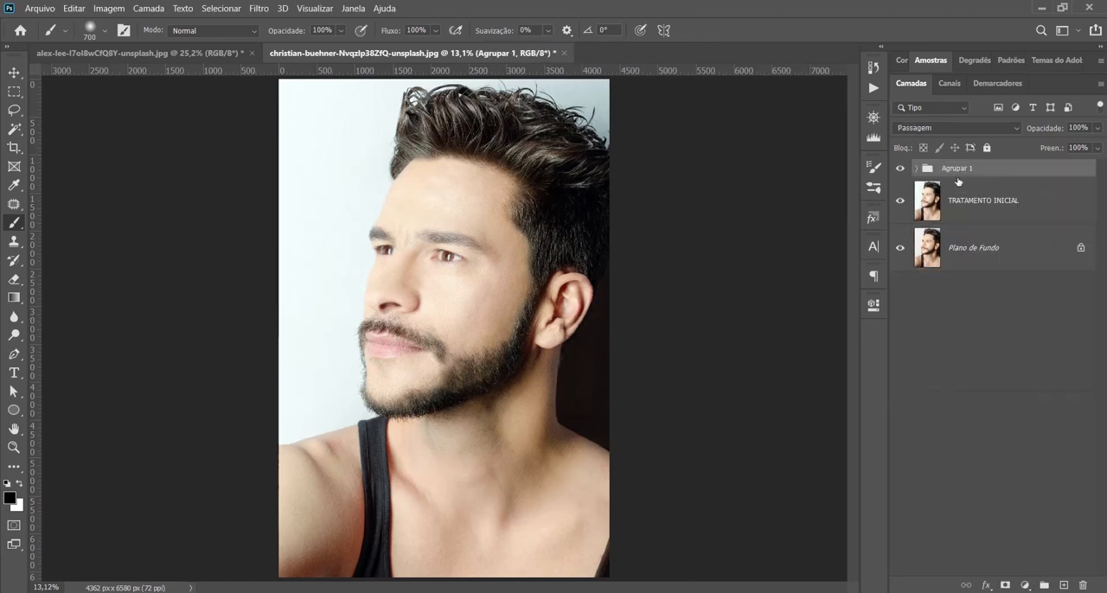
pyautogui.doubleClick(957, 174)
pyautogui.write('SEPARAÇÃO DE FREQUENCIA')
pyautogui.click(1023, 421)
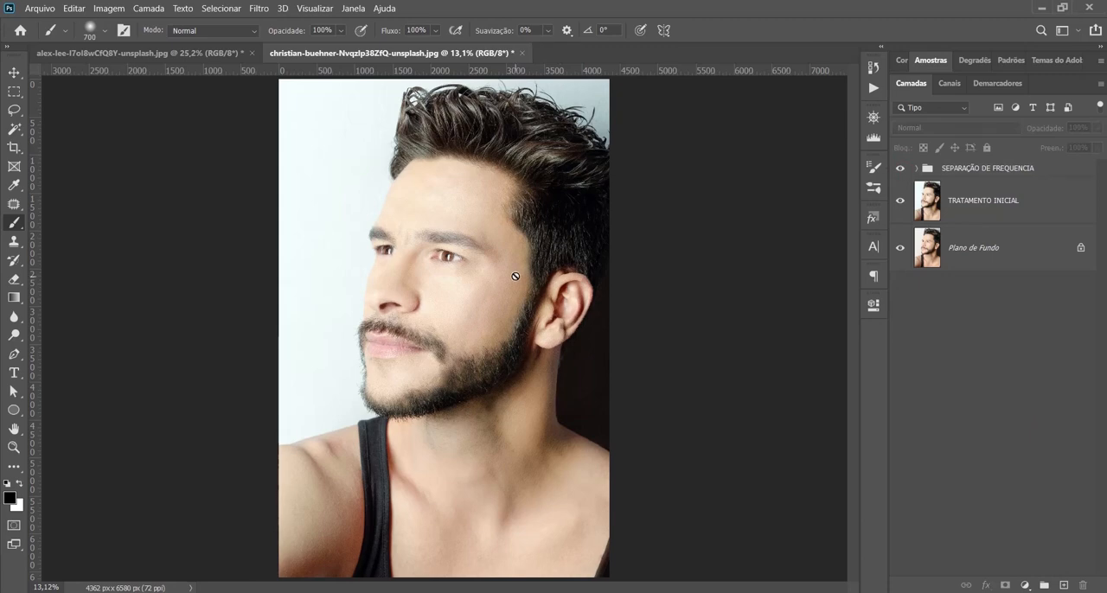
# Step: Compare the retouched portrait with the original by toggling the visibility of the SEPARAÇÃO DE FREQUENCIA group and TRATAMENTO INICIAL layer
pyautogui.scroll(5, 529, 261)
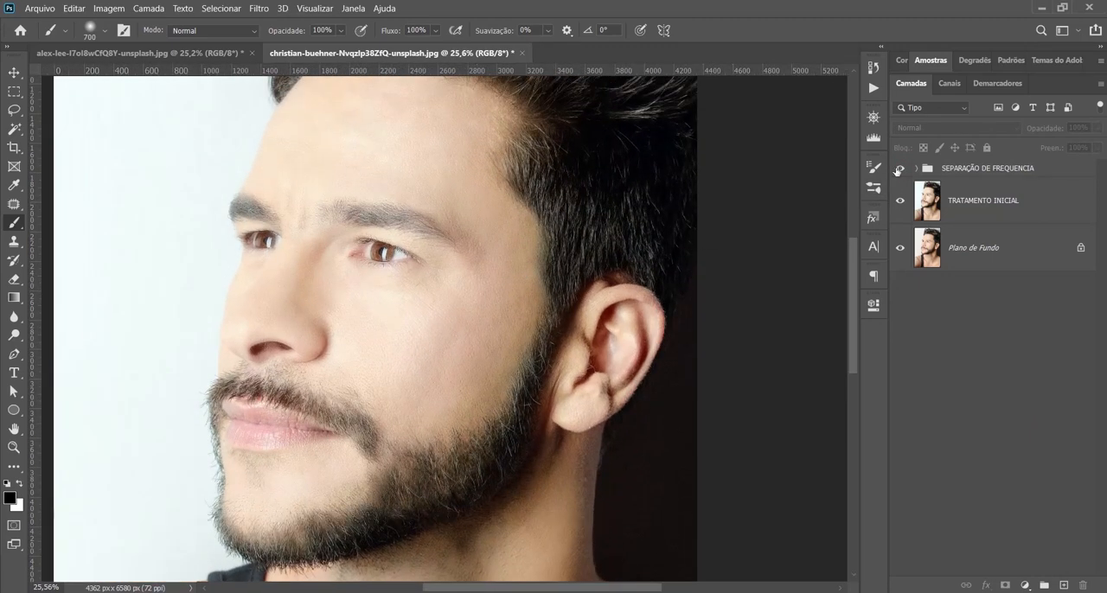
pyautogui.click(899, 170)
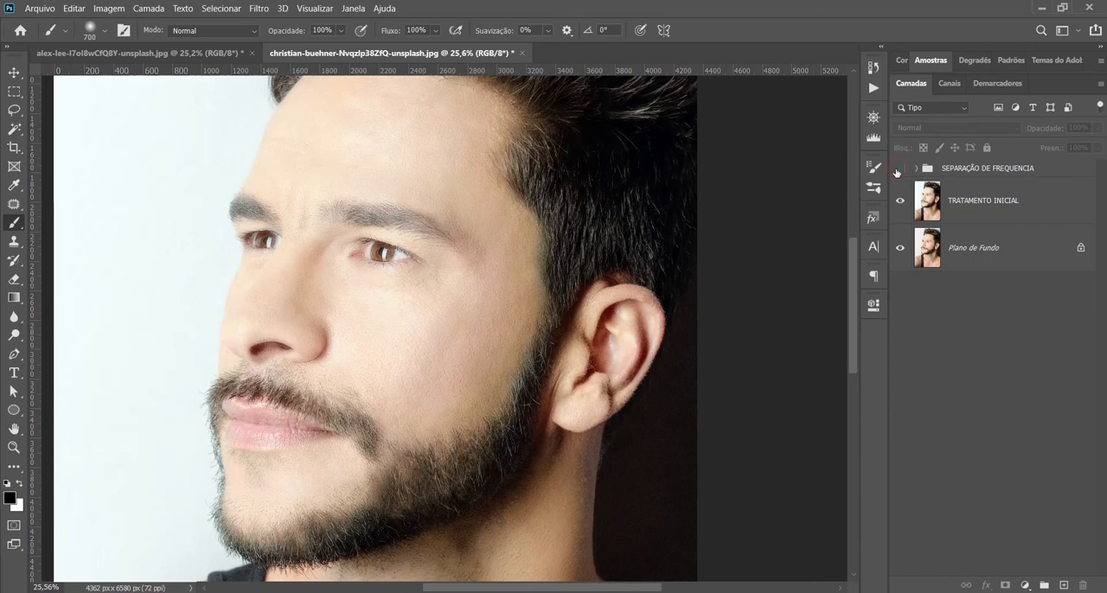
pyautogui.click(899, 169)
pyautogui.click(898, 202)
pyautogui.click(899, 170)
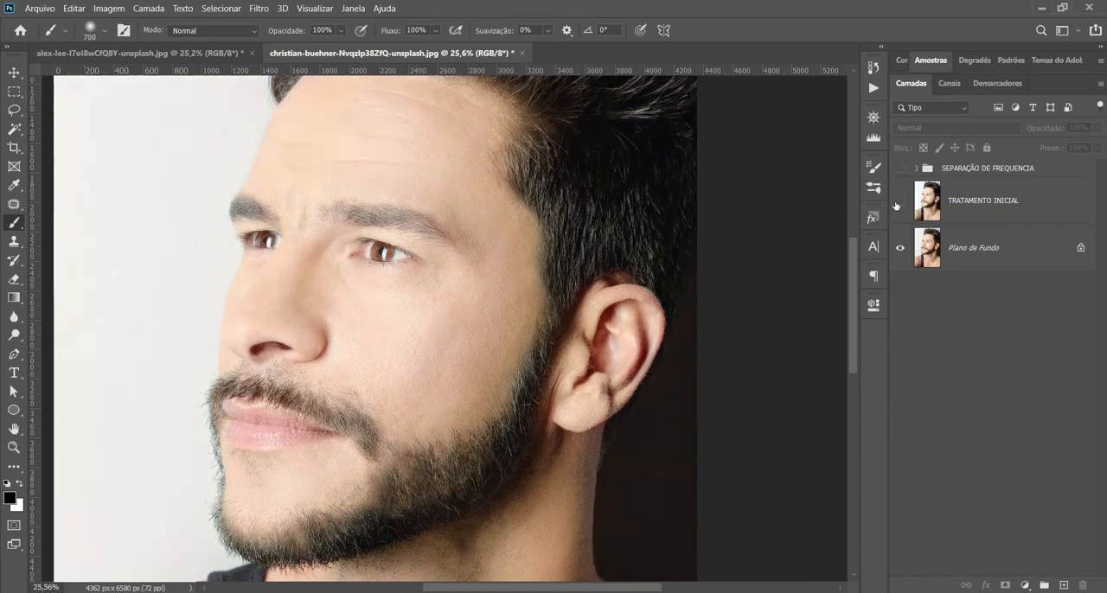
pyautogui.click(898, 202)
pyautogui.click(899, 169)
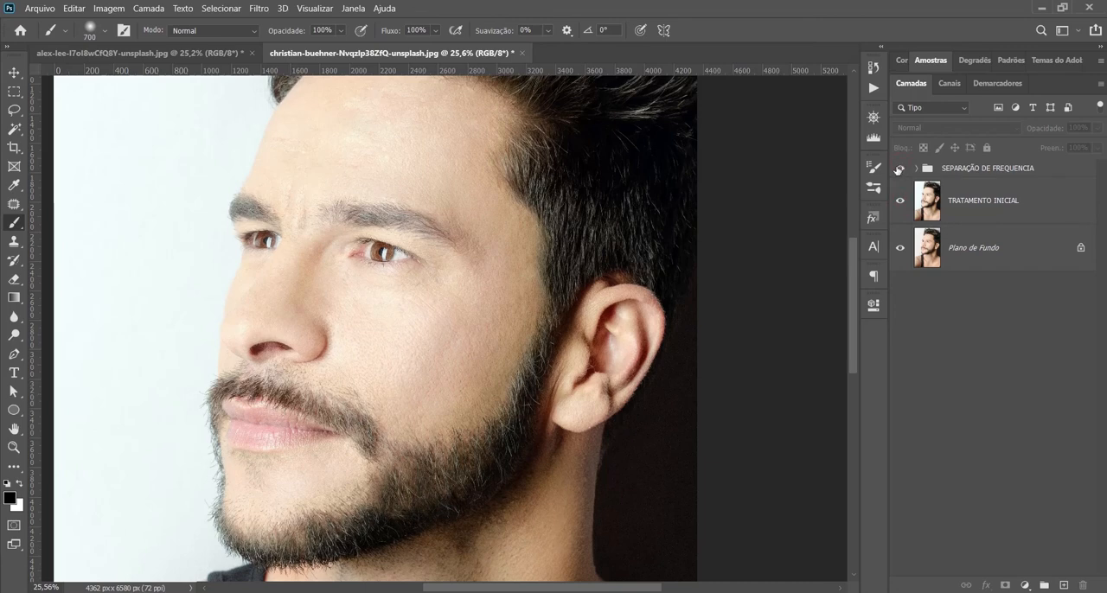
pyautogui.hotkey('ctrl', '0')
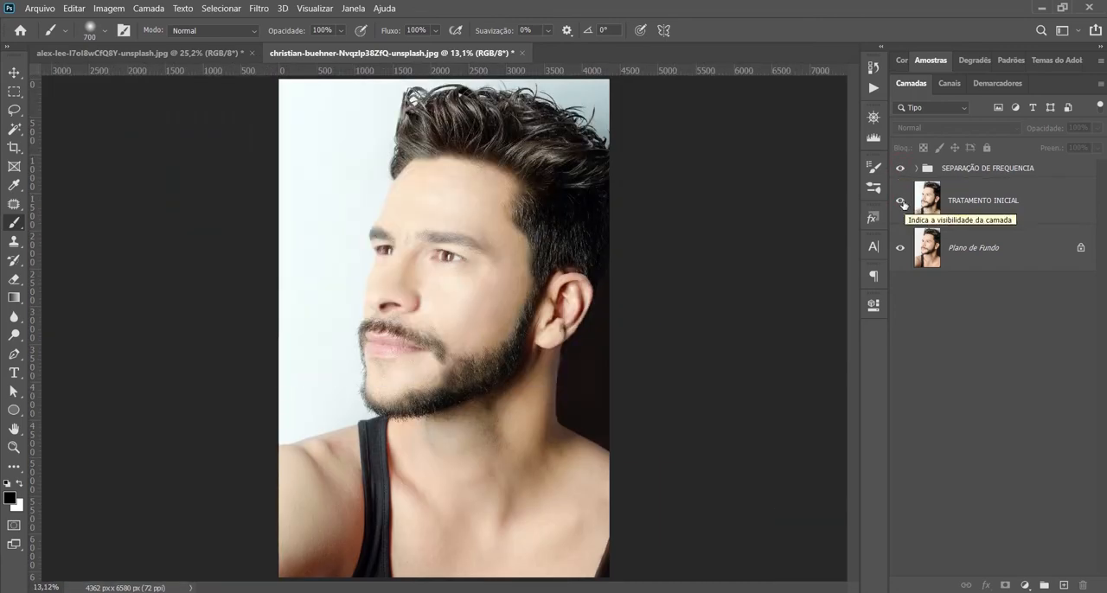
pyautogui.click(899, 201)
pyautogui.click(900, 168)
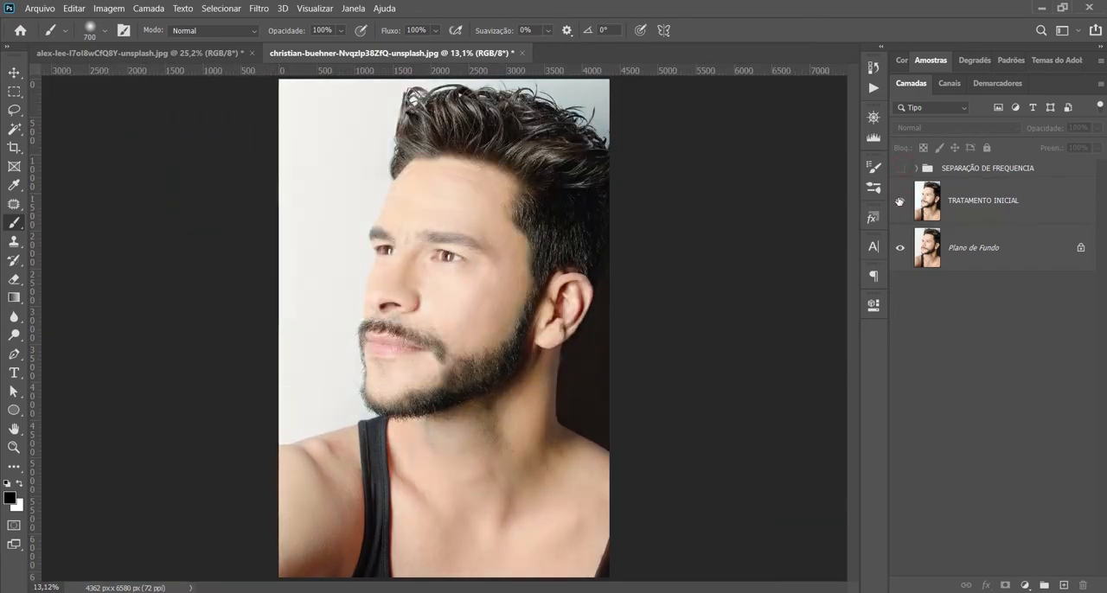
pyautogui.click(900, 201)
pyautogui.click(900, 168)
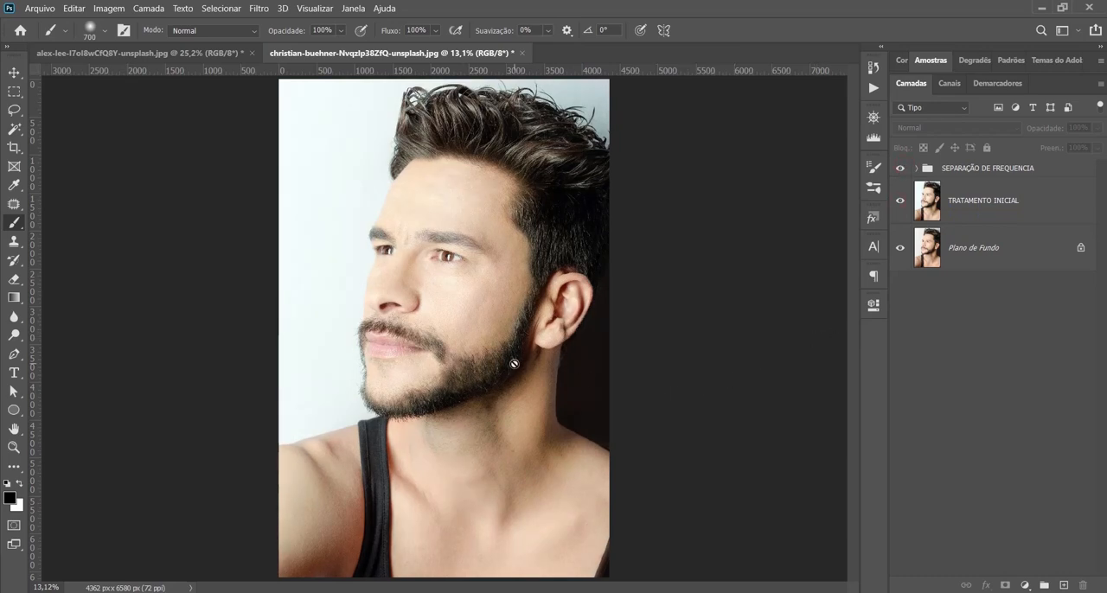
# Step: Close the bearded man's portrait document
pyautogui.click(522, 54)
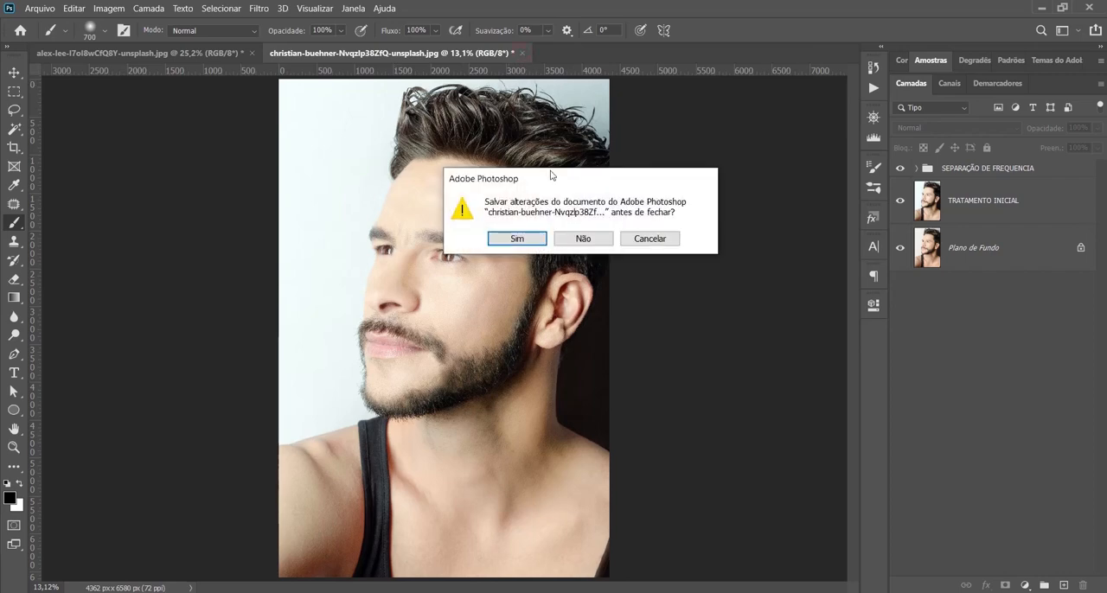